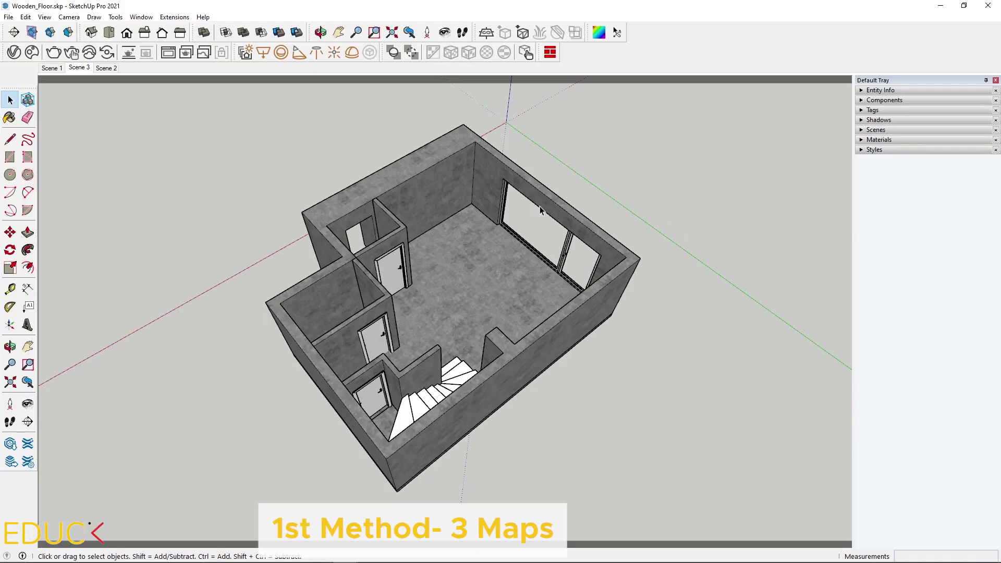
- Draw a rectangle over the main room's concrete floor, from the corner near the large window to the wall corner by the stairs
left_click(10, 156)
scroll(362, 270, "up", 5)
scroll(494, 187, "down", 3)
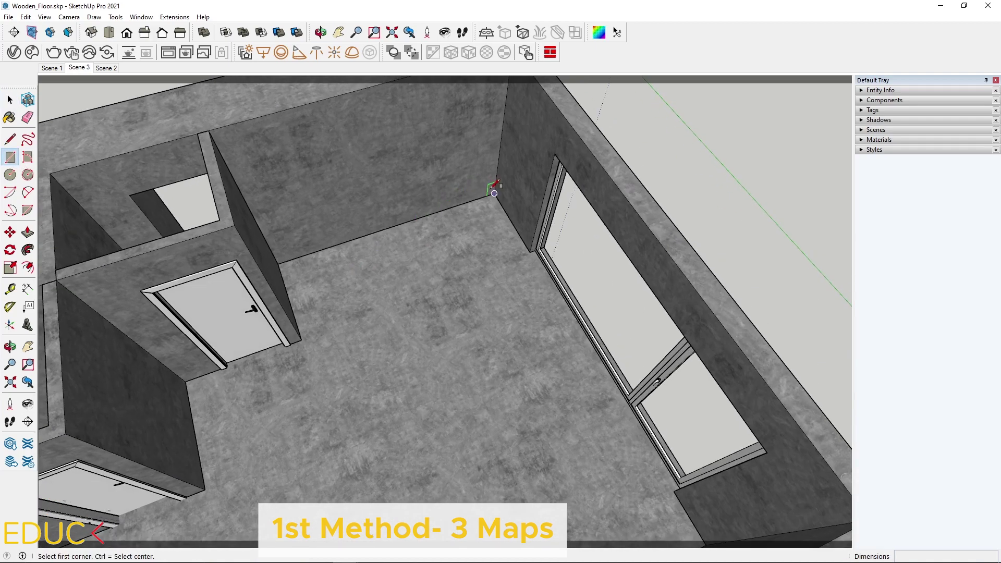
left_click(494, 183)
scroll(239, 351, "down", 5)
scroll(345, 282, "up", 2)
scroll(345, 282, "up", 5)
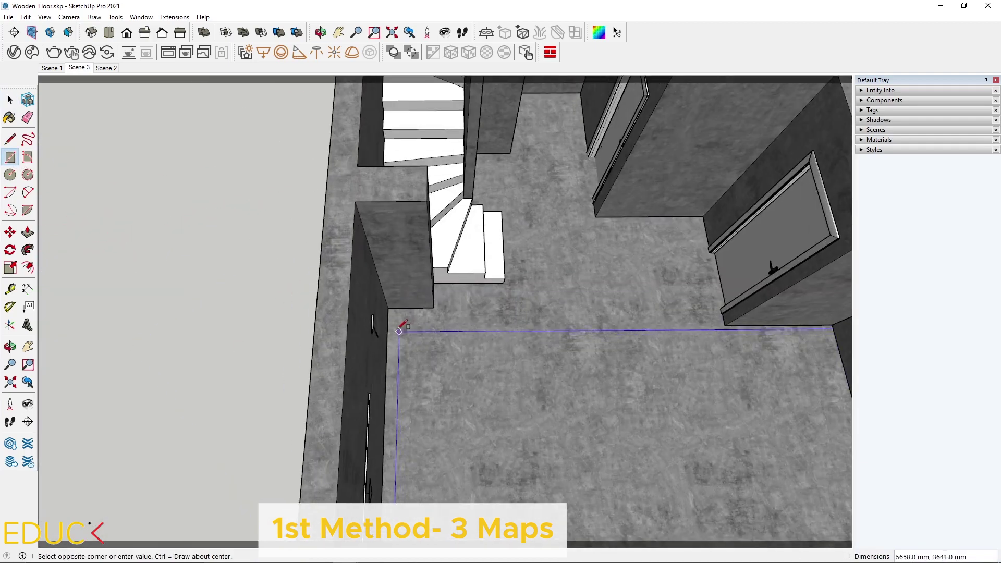
left_click(390, 307)
- Draw further rectangles covering the floor beside the stairs, the hallway and the recess under the window
left_click(433, 308)
middle_click_drag(703, 216, 221, 278)
scroll(536, 272, "down", 5)
scroll(412, 233, "up", 10)
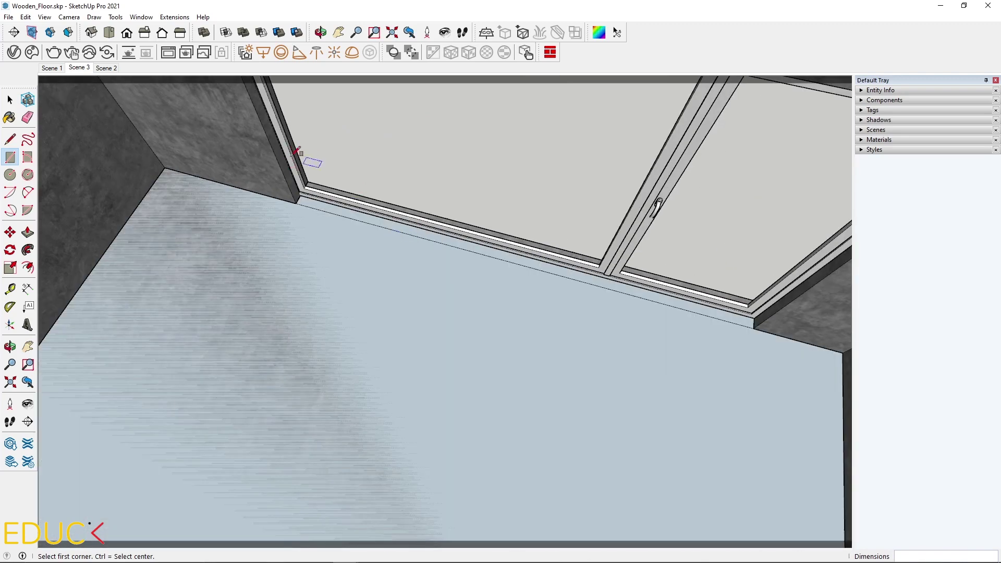
- Erase the edges dividing the floor rectangles to merge them into one continuous face
left_click(26, 118)
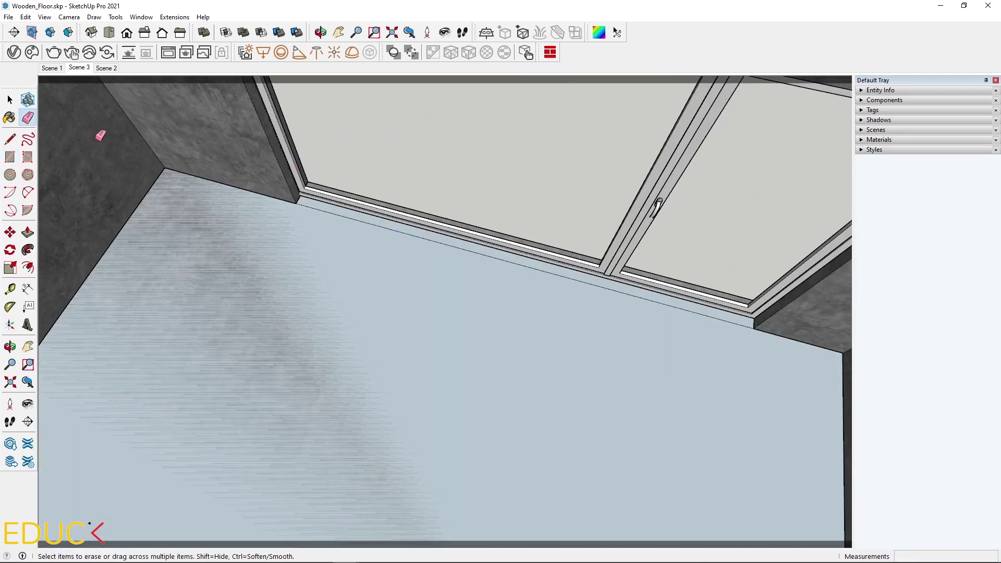
scroll(541, 170, "down", 5)
mouse_move(542, 170)
middle_mouse_down()
mouse_move(537, 219)
mouse_move(414, 303)
middle_mouse_up()
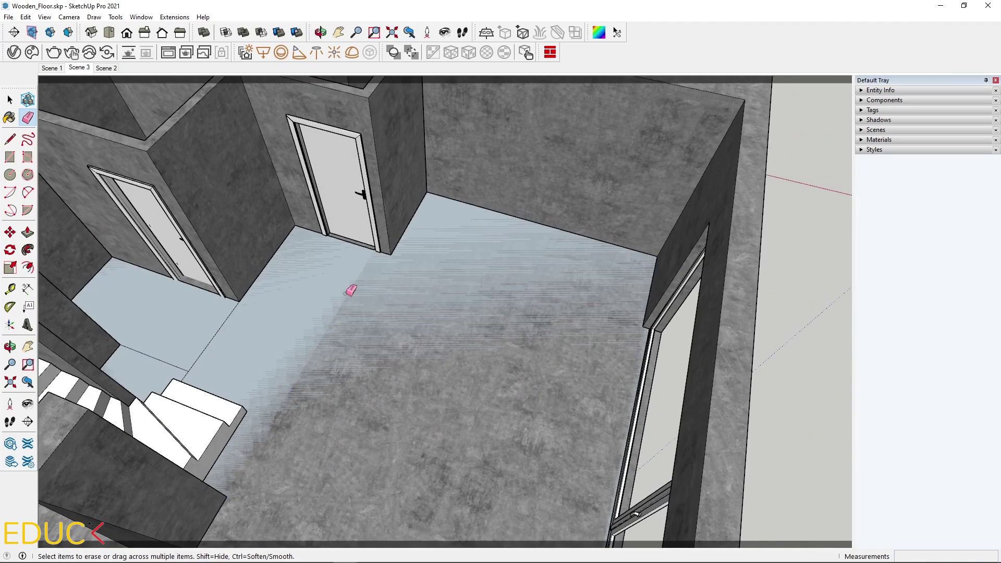
scroll(156, 371, "up", 3)
key("space")
middle_click_drag(200, 373, 150, 306)
- Push/Pull the merged floor face to a thickness of 5 mm
left_click(364, 302)
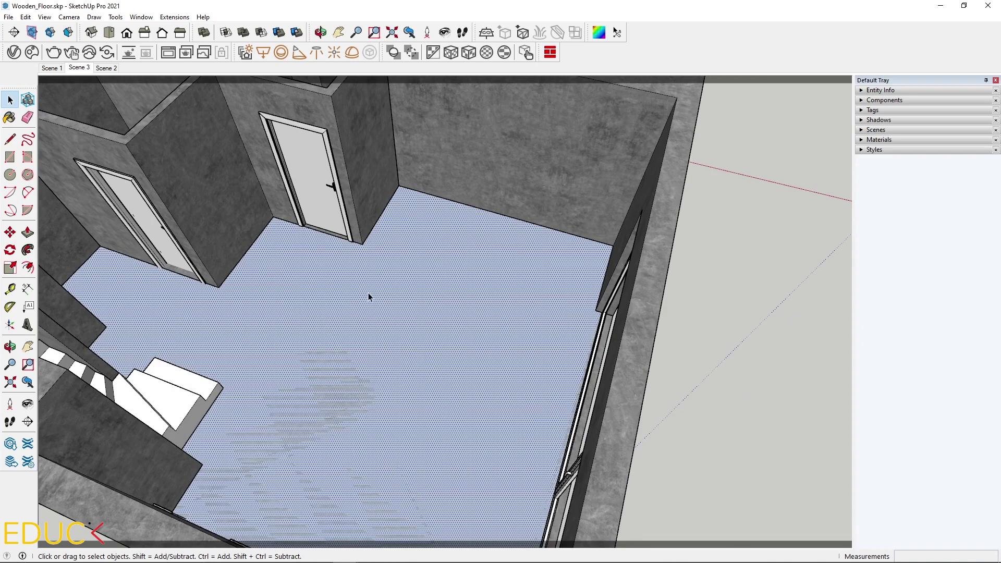
left_click(27, 233)
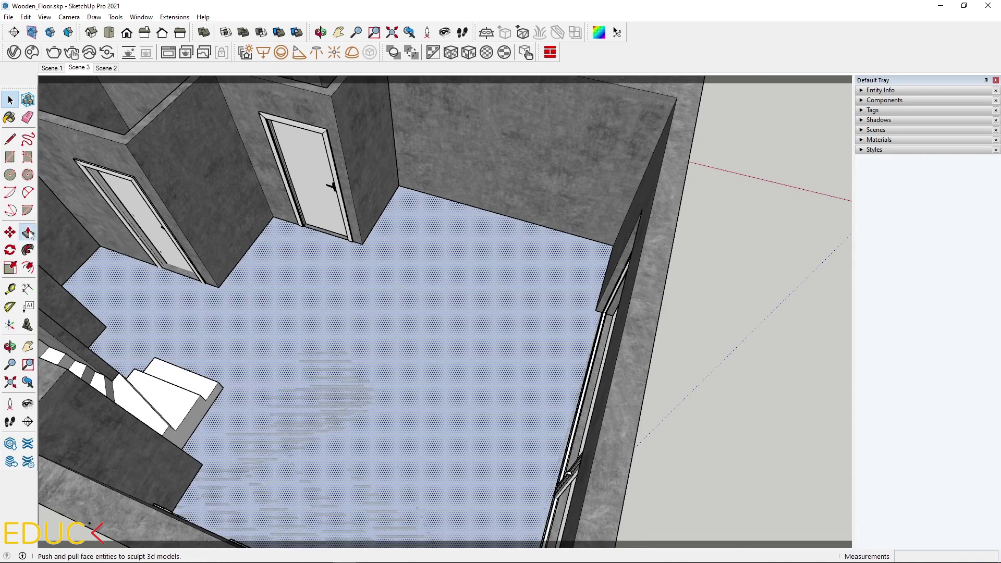
left_click(340, 283)
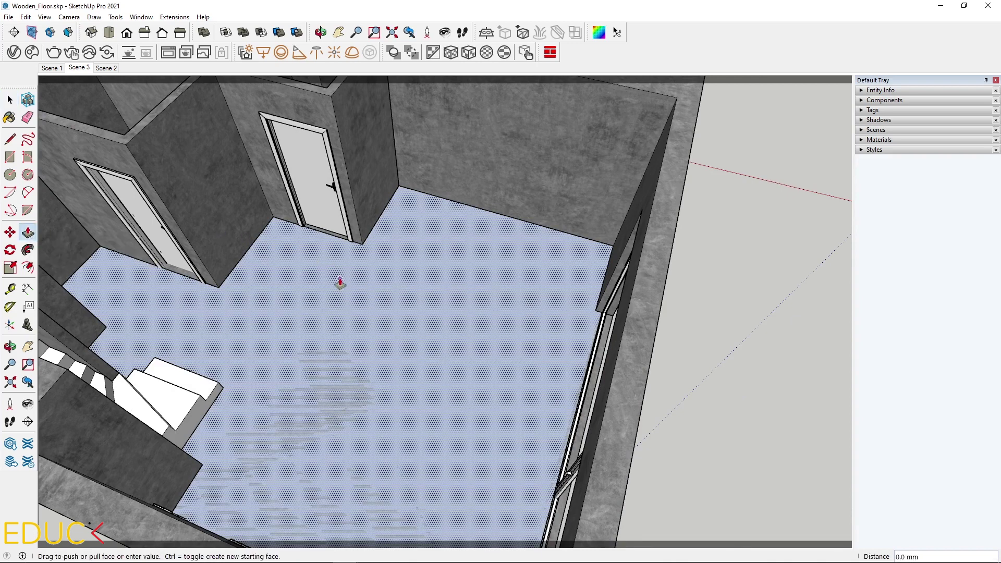
type("77")
key("Return")
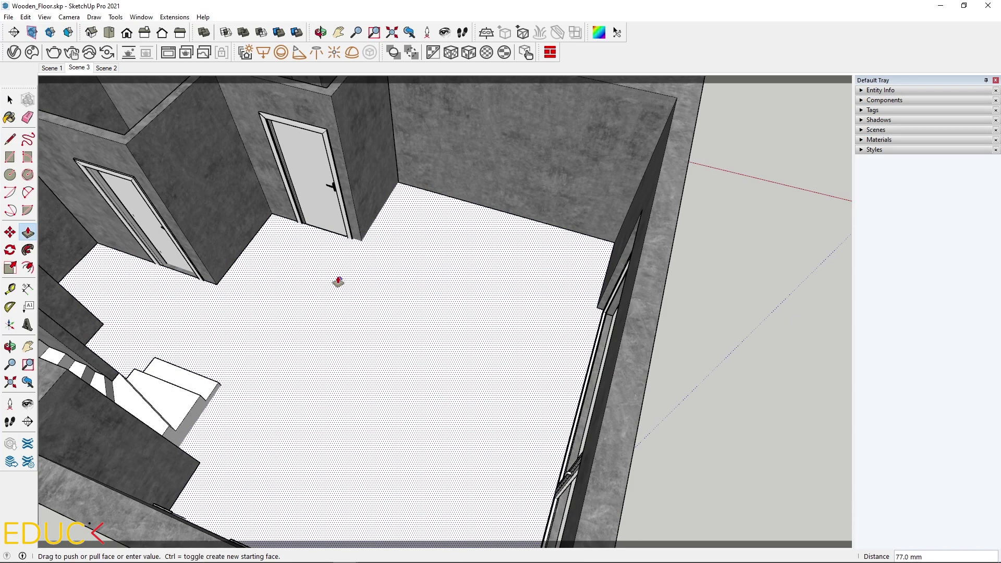
type("5")
key("Return")
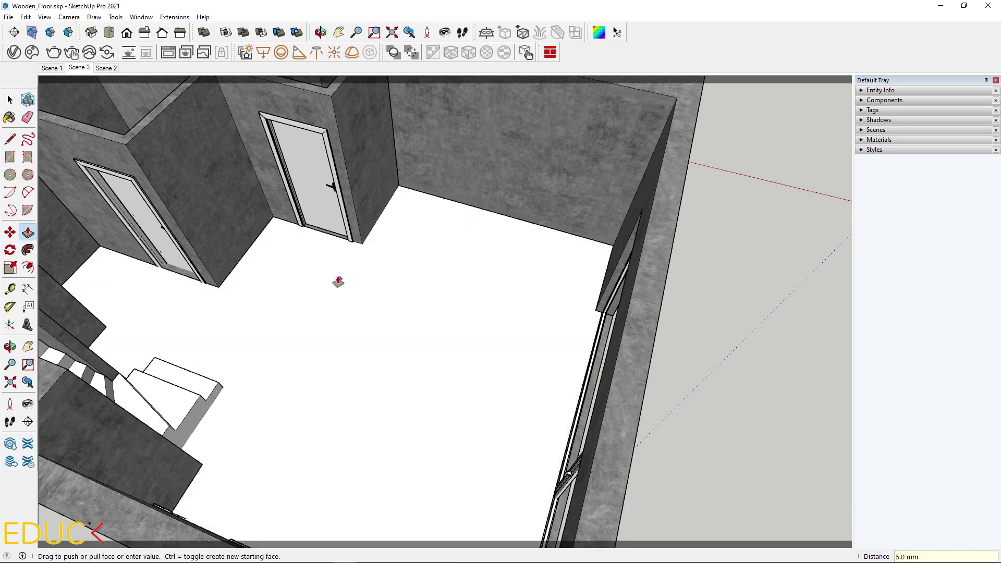
- Switch to Scene 1 and create a Generic V-Ray material named vray_wood
key("Page_Up")
left_click(10, 99)
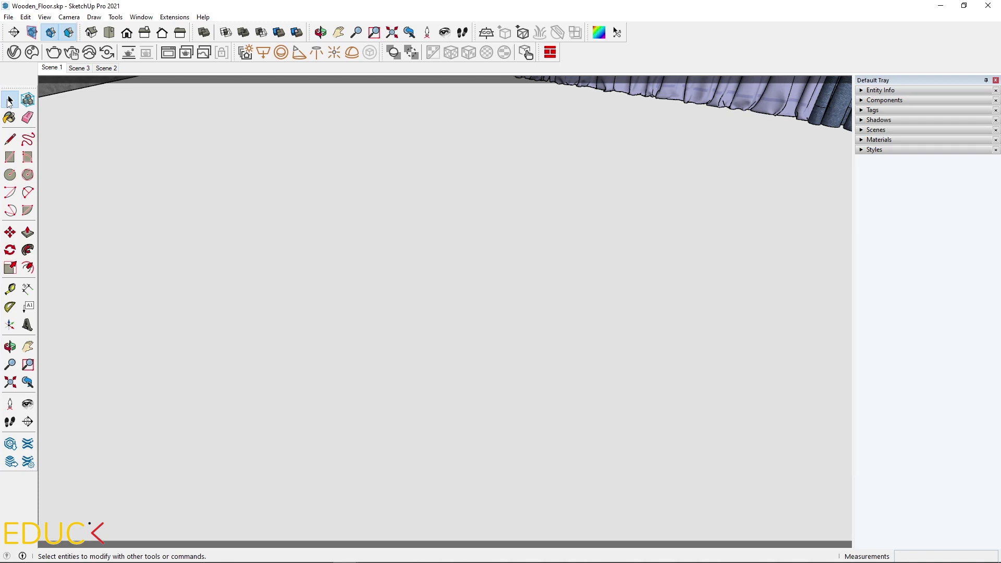
left_click(13, 53)
left_click(425, 450)
mouse_move(443, 436)
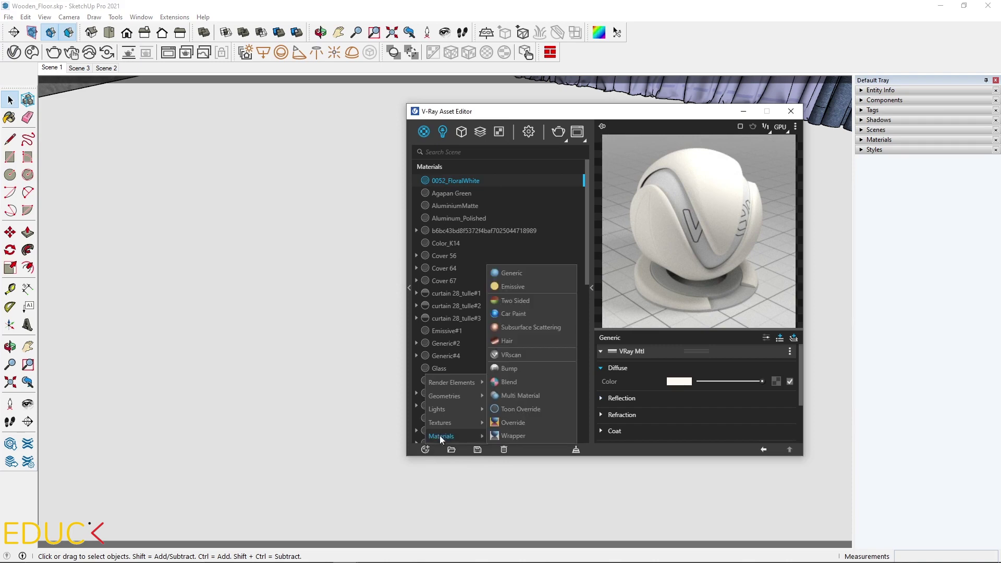
left_click(518, 271)
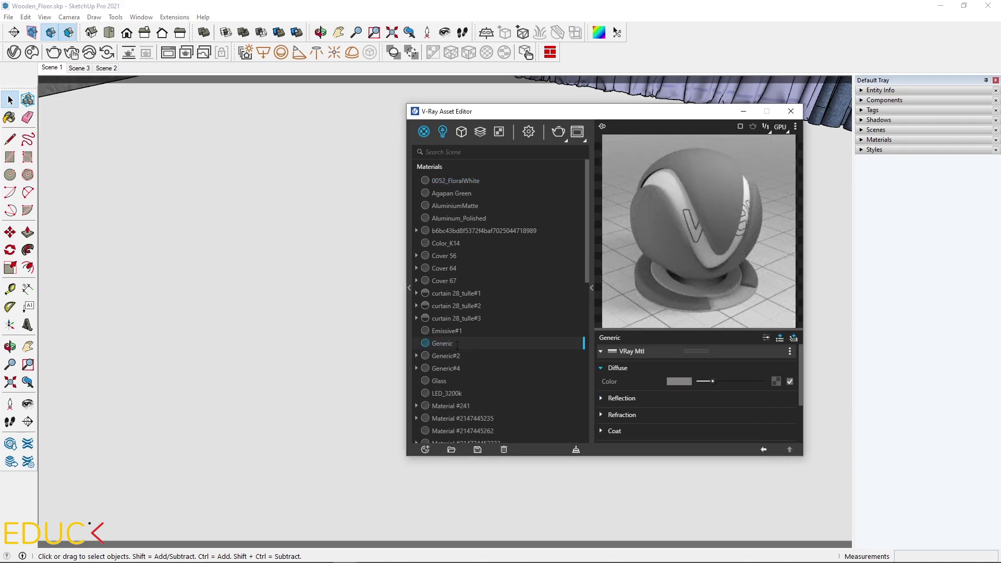
left_click(390, 348)
scroll(444, 377, "down", 7)
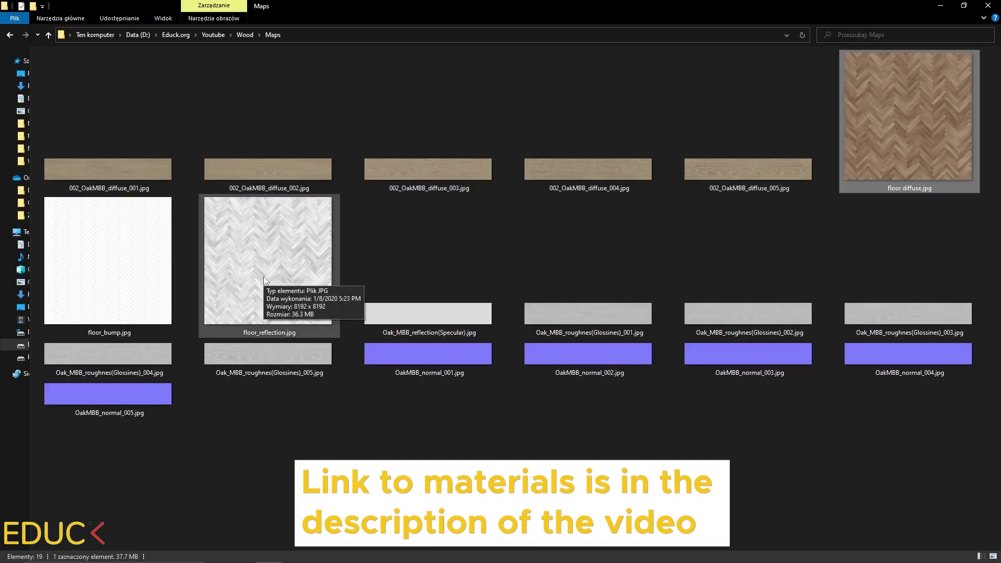
- Assign the bitmap floor diffuse.jpg from the Maps folder to the vray_wood material's diffuse color
mouse_move(901, 189)
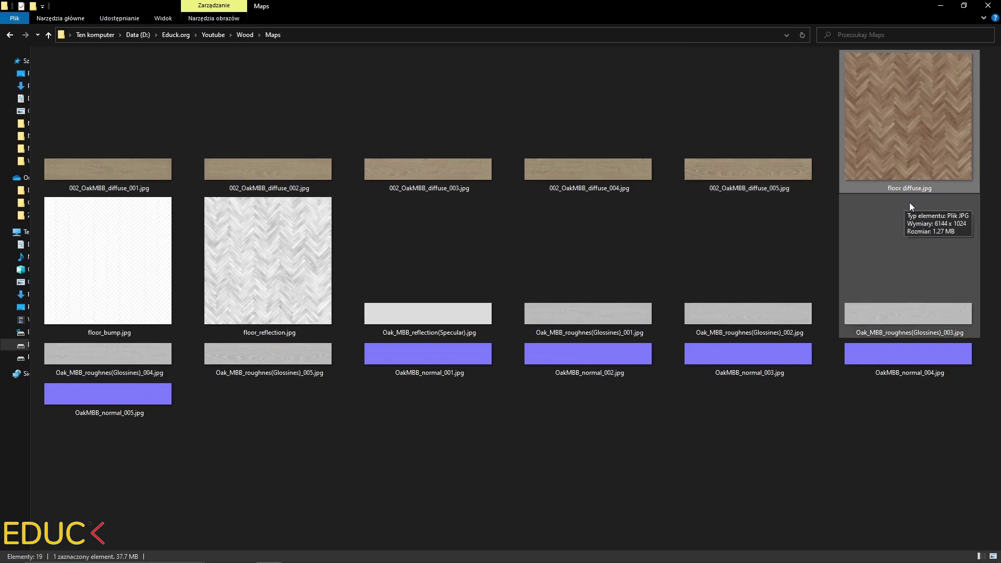
left_click(942, 6)
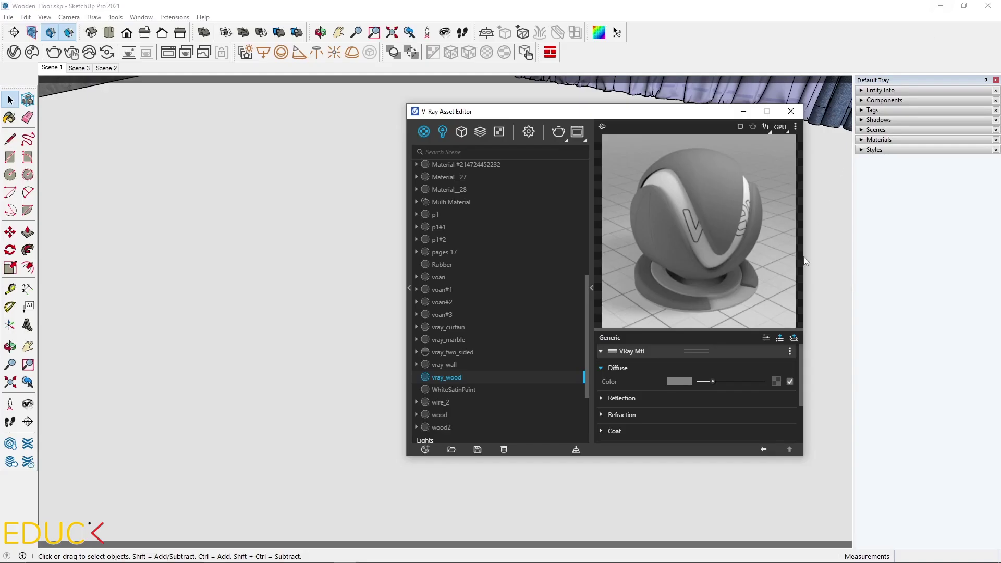
left_click(777, 381)
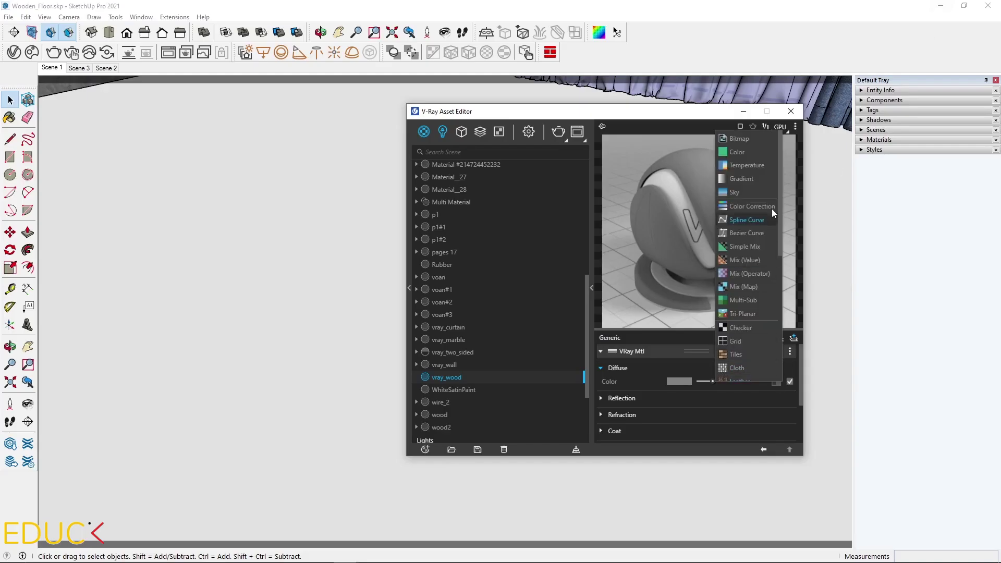
left_click(738, 139)
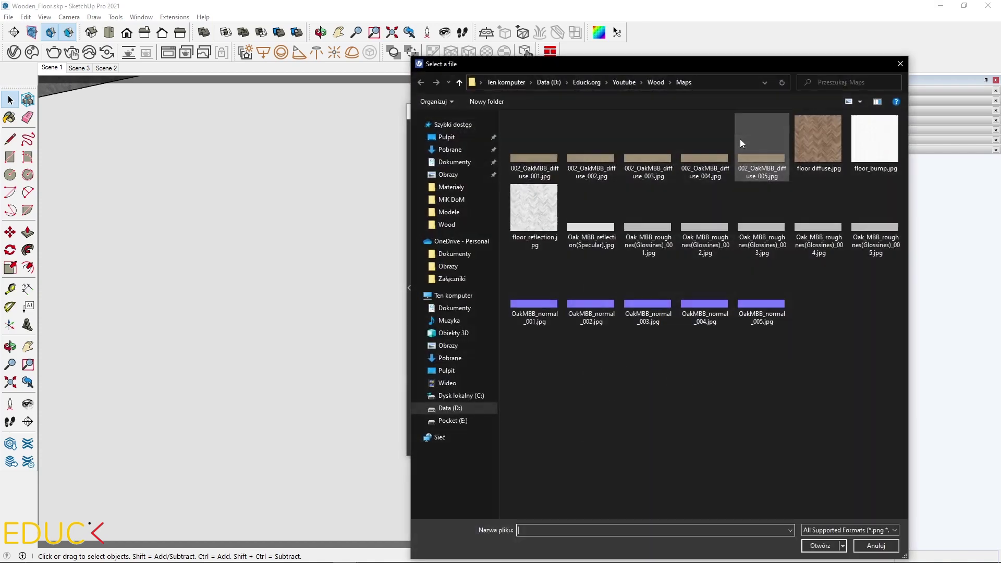
left_click(818, 139)
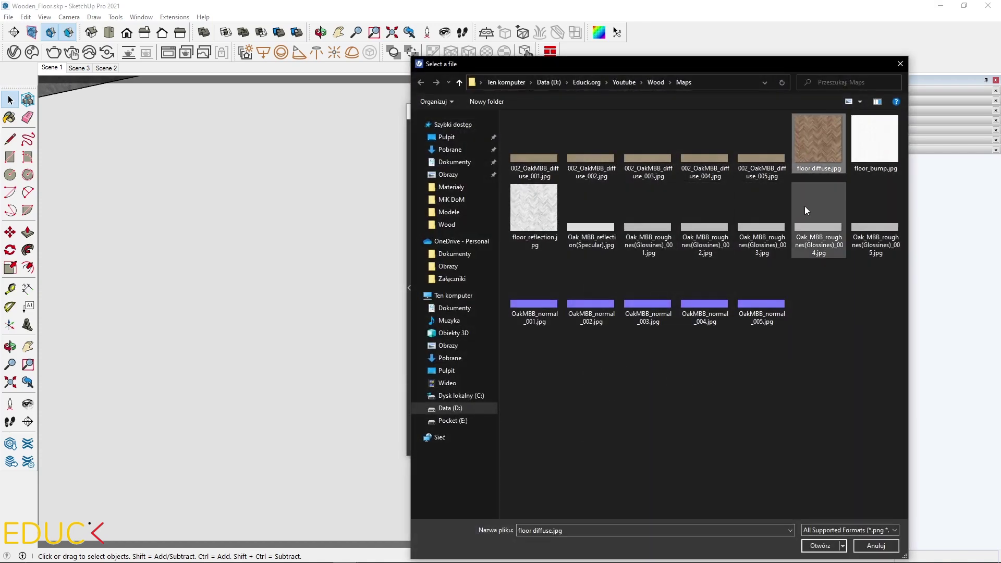
left_click(821, 545)
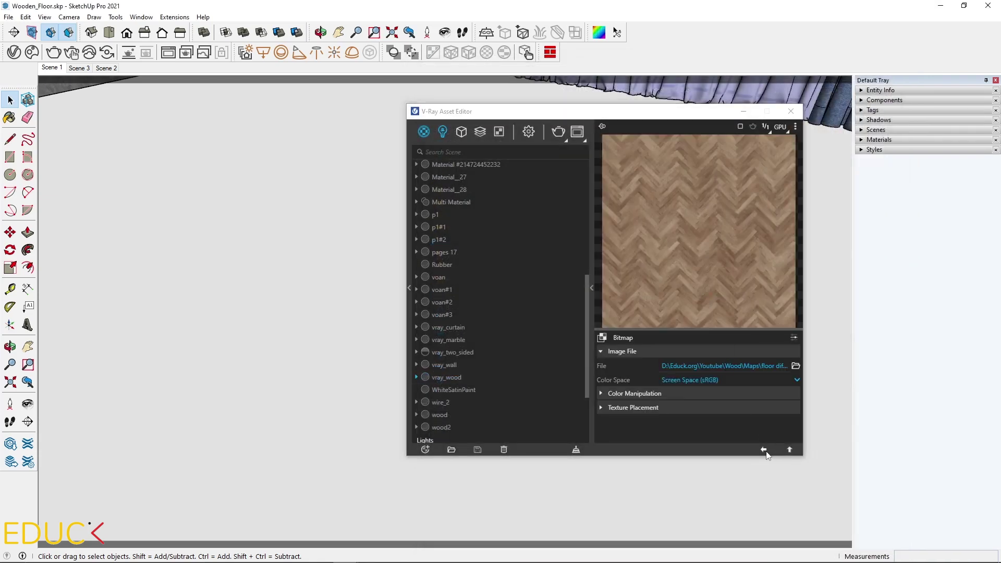
left_click(764, 451)
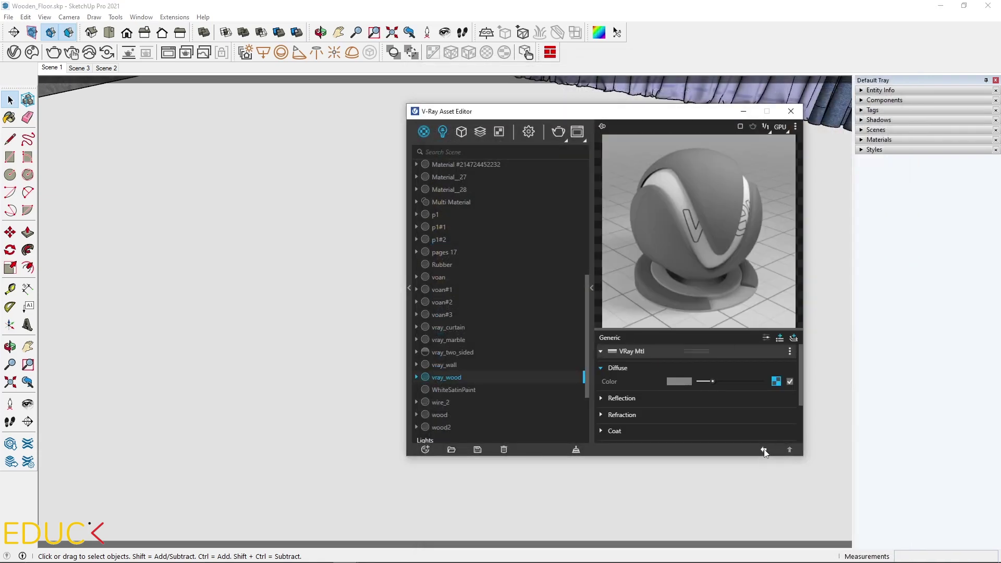
- Paint the floor face with the vray_wood material
left_click(880, 141)
left_click(875, 167)
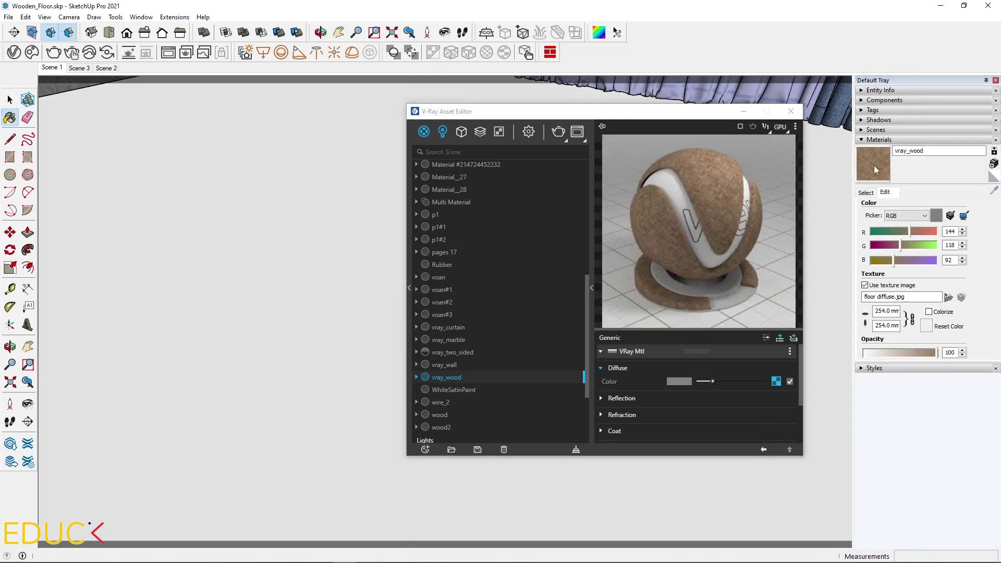
left_click(349, 221)
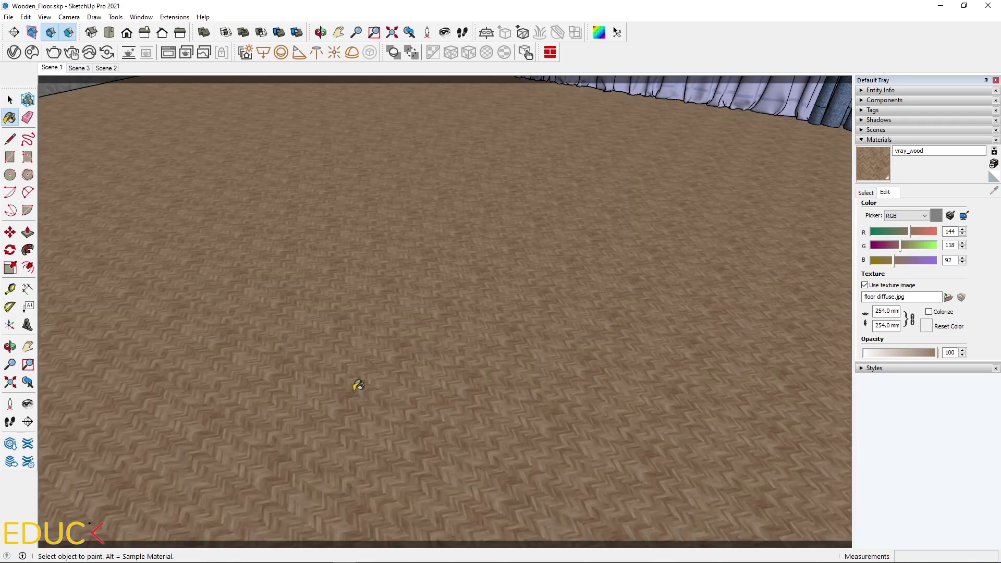
- Set the vray_wood texture size to 4000 mm and return to the Scene 1 view
scroll(396, 428, "up", 3)
scroll(407, 396, "up", 2)
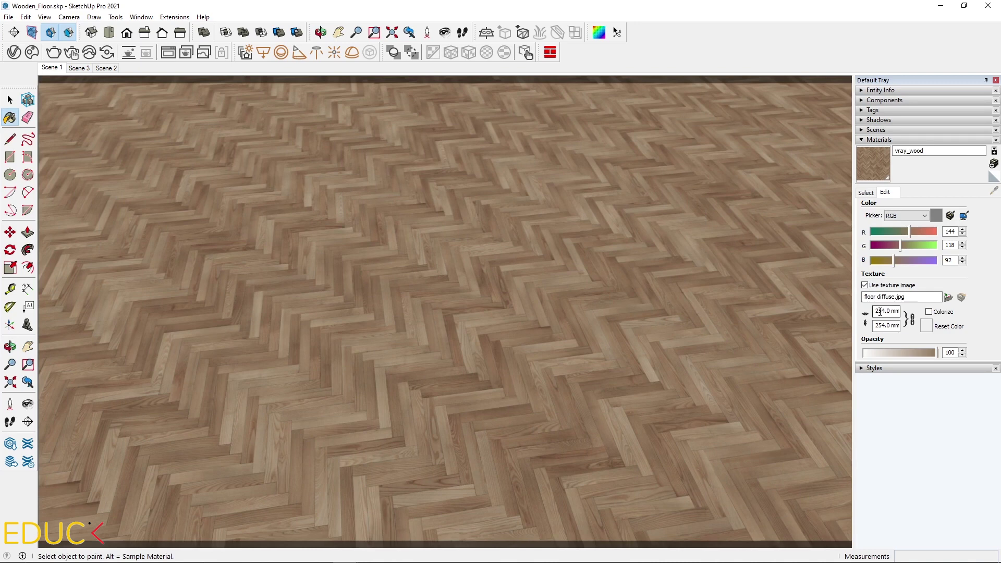
double_click(881, 312)
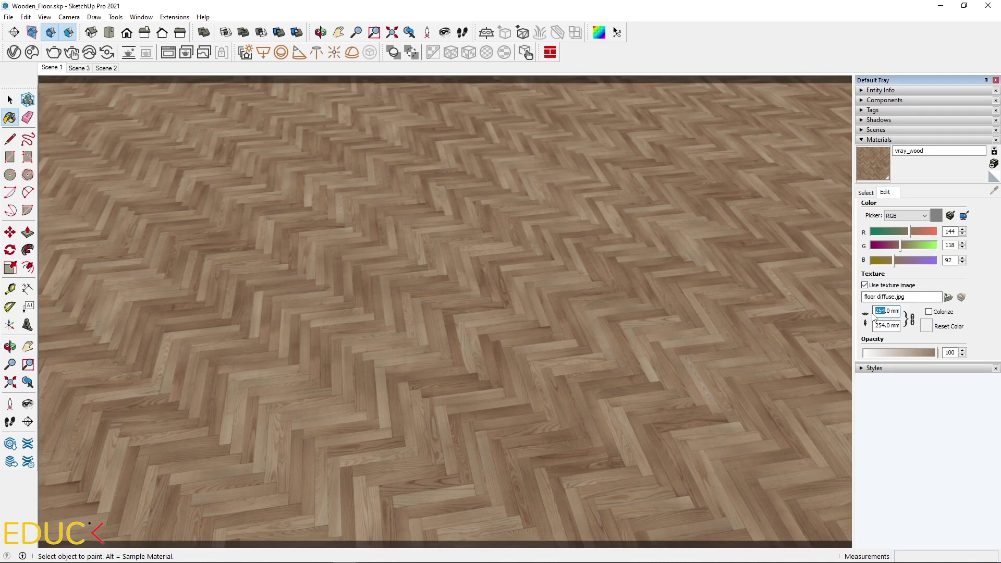
type("4000")
key("Return")
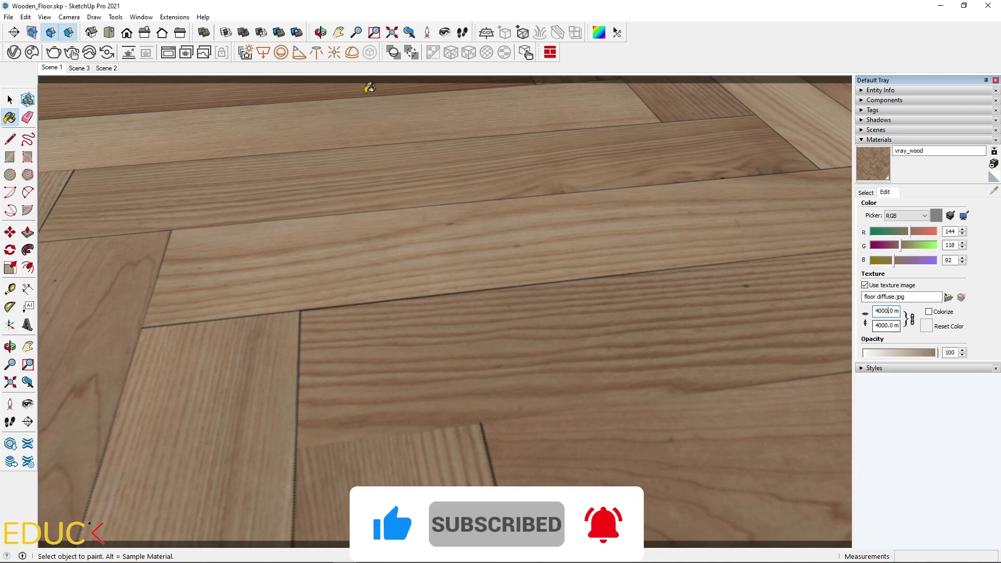
left_click(49, 68)
- Rotate the texture on the floor face by 90 degrees using texture positioning
key("space")
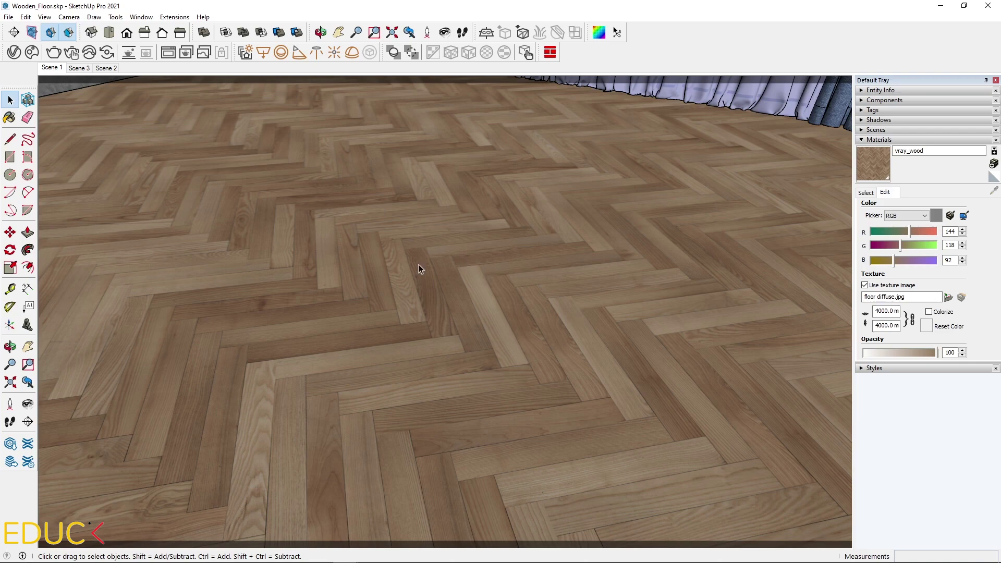
left_click(415, 309)
right_click(421, 247)
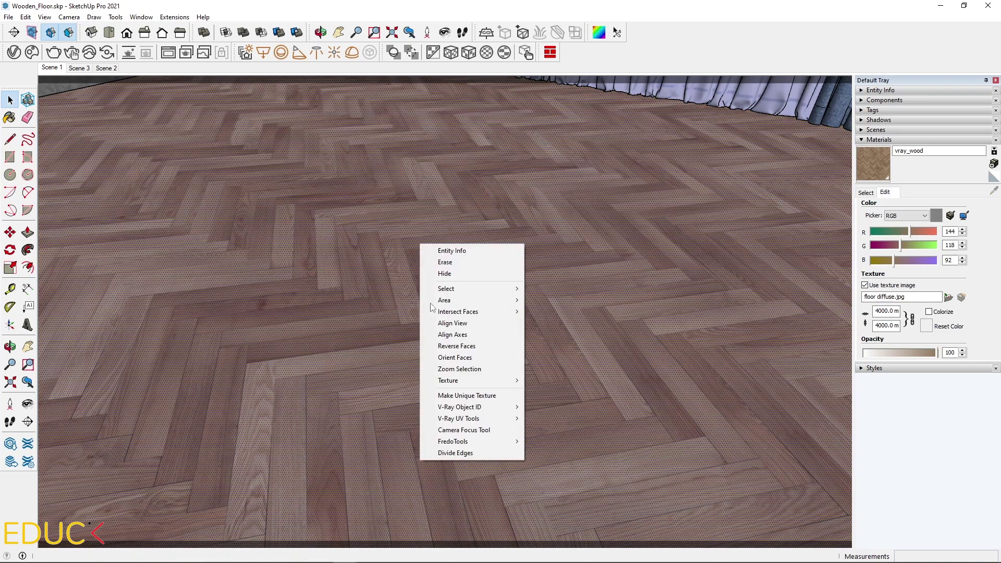
mouse_move(461, 381)
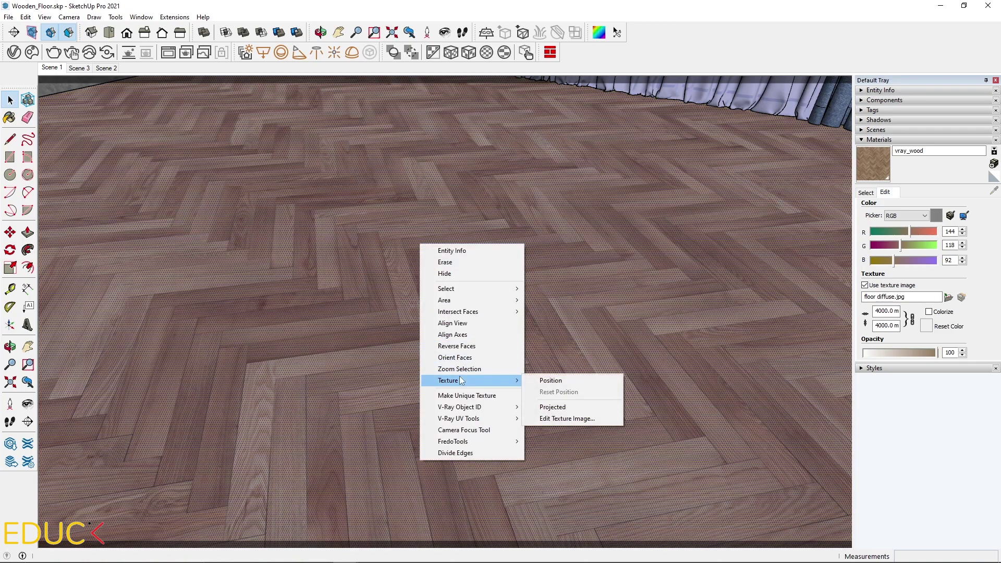
left_click(549, 382)
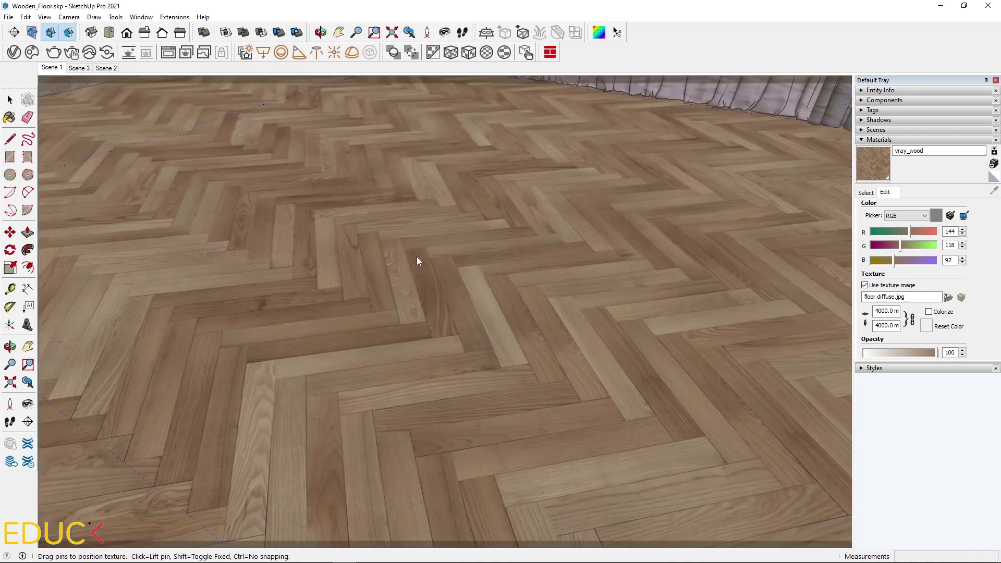
right_click(424, 246)
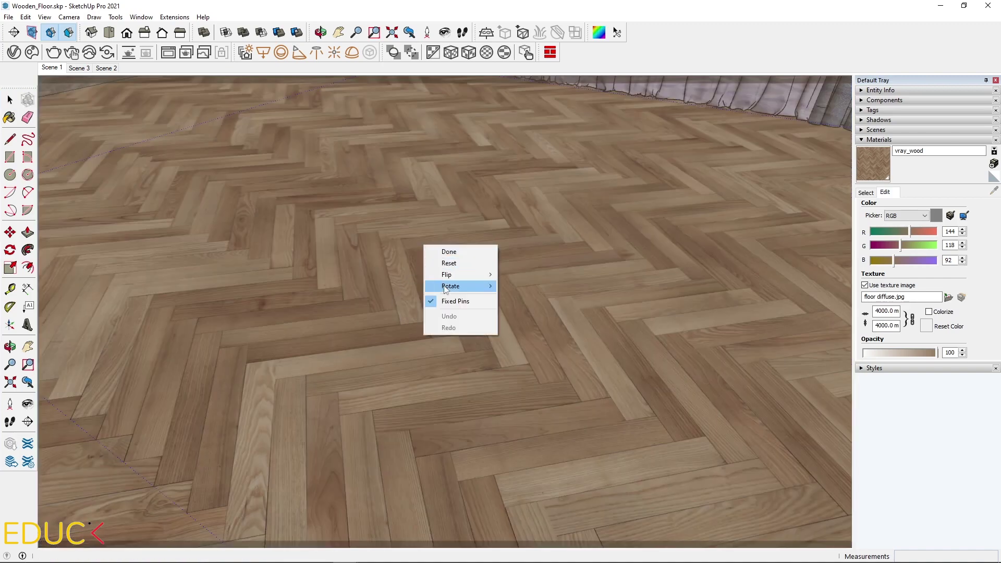
mouse_move(470, 286)
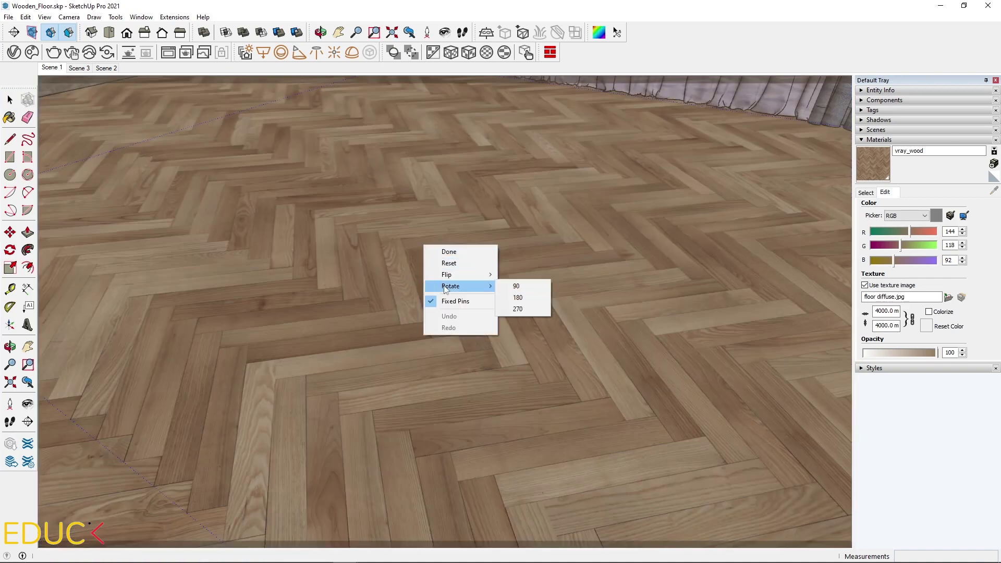
left_click(537, 290)
left_click(9, 99)
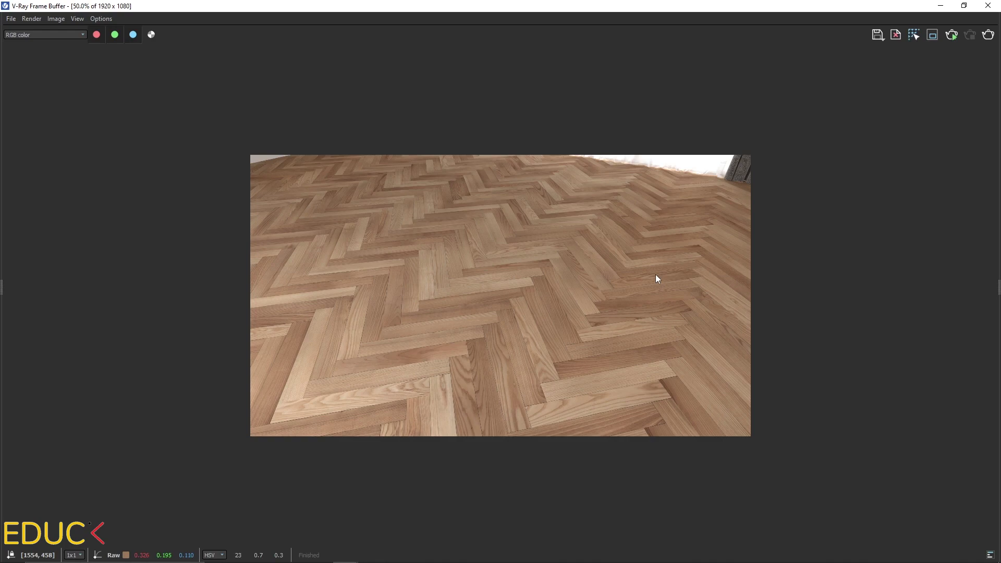
- Open the reflection color of the vray_wood material for editing and set its color range to 0 to 255
left_click(941, 5)
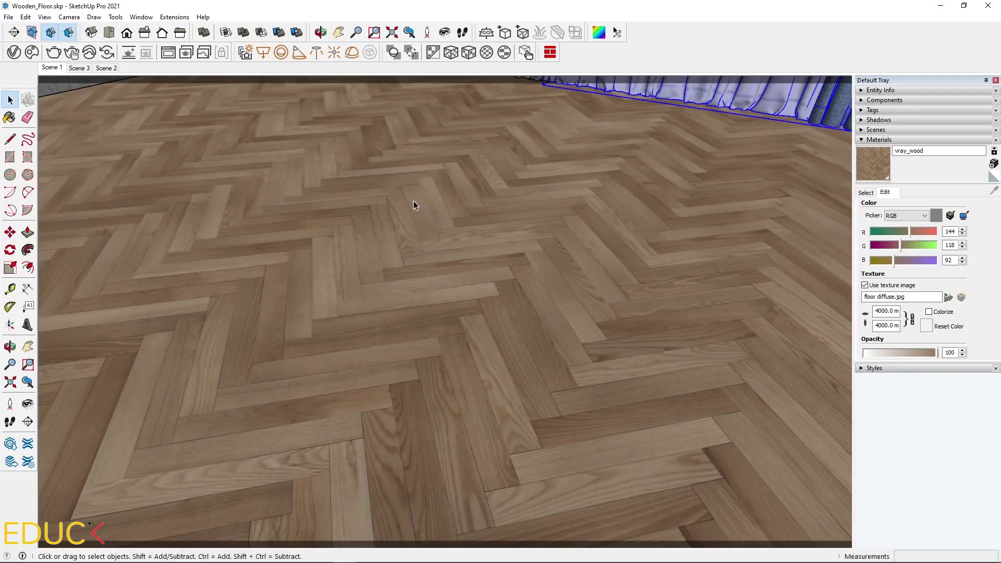
left_click(17, 55)
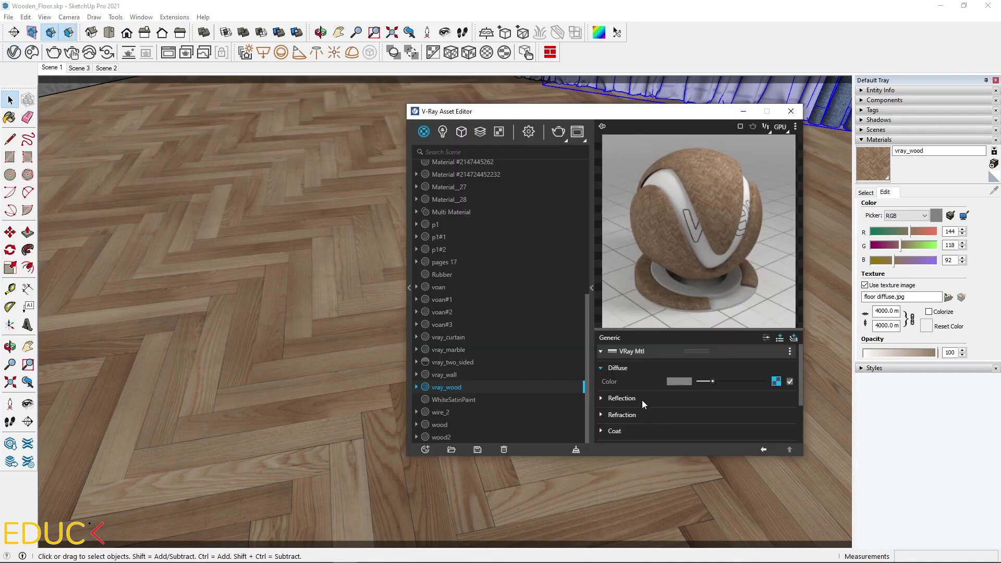
left_click(643, 399)
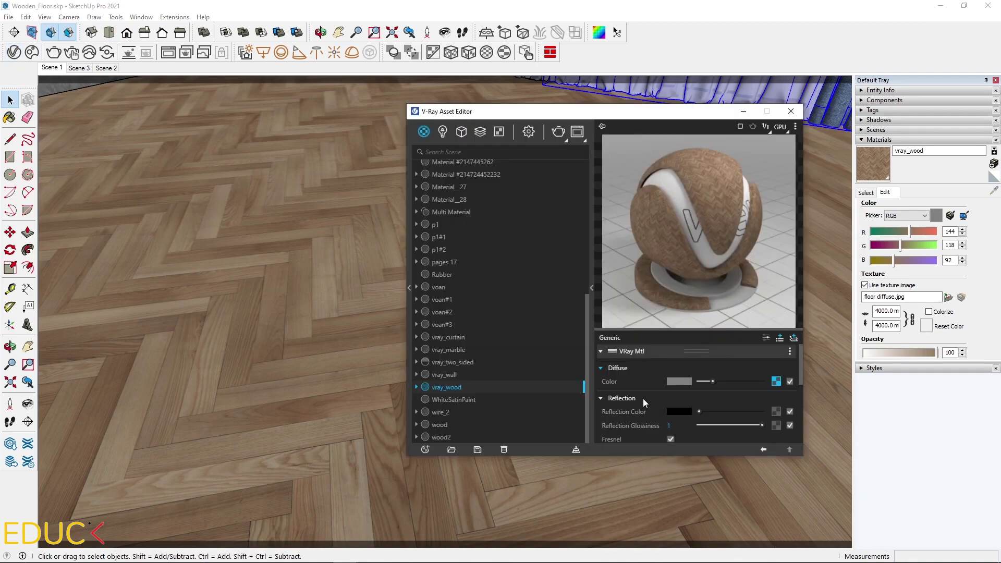
left_click(686, 408)
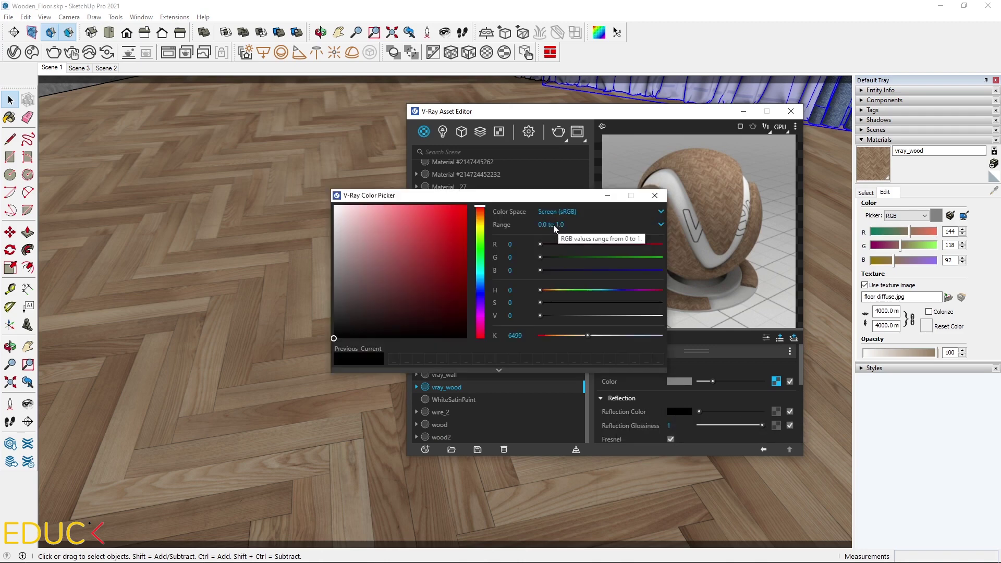
left_click(553, 224)
left_click(552, 251)
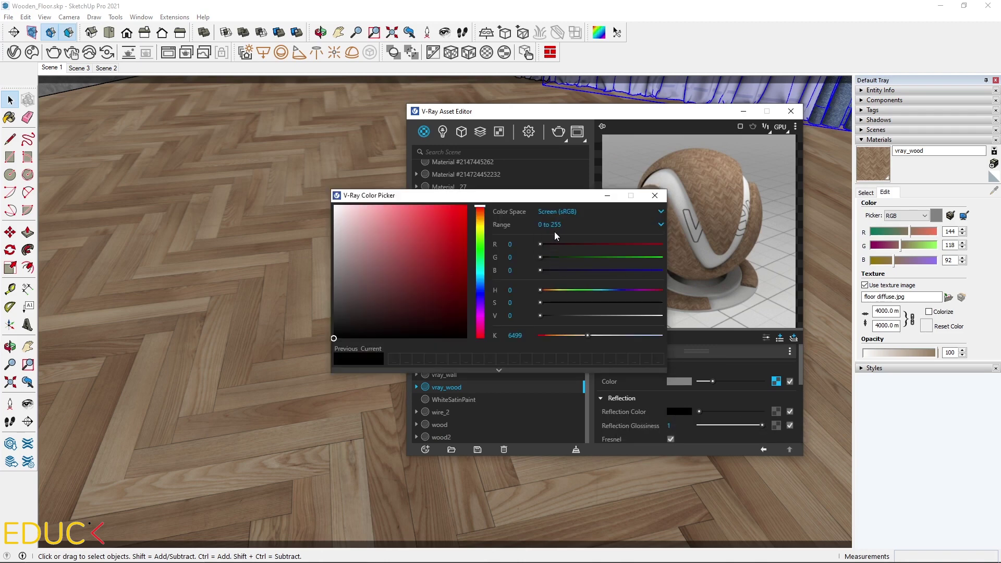
- Set the vray_wood reflection color to a neutral gray of RGB 135, 135, 135
left_click_drag(333, 333, 308, 281)
left_click_drag(555, 196, 469, 154)
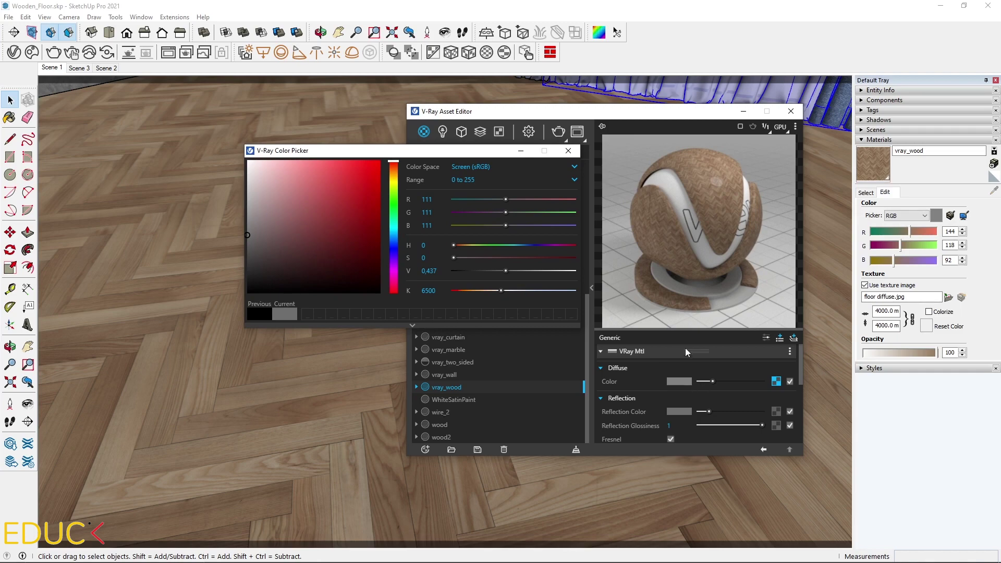
left_click_drag(276, 254, 230, 220)
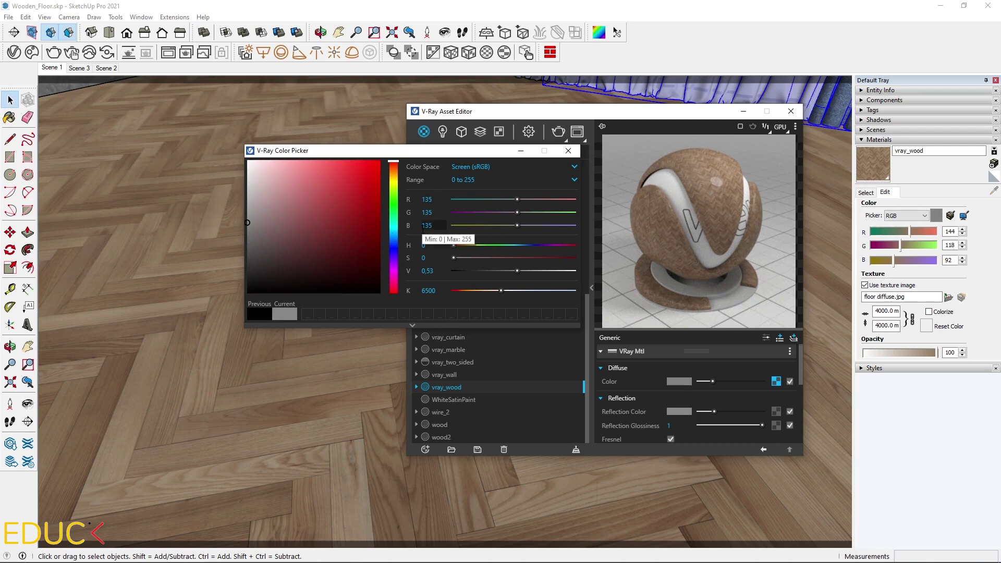
left_click(568, 150)
- Assign the bitmap floor_reflection.jpg from the Maps folder to the vray_wood material's reflection glossiness
mouse_move(612, 427)
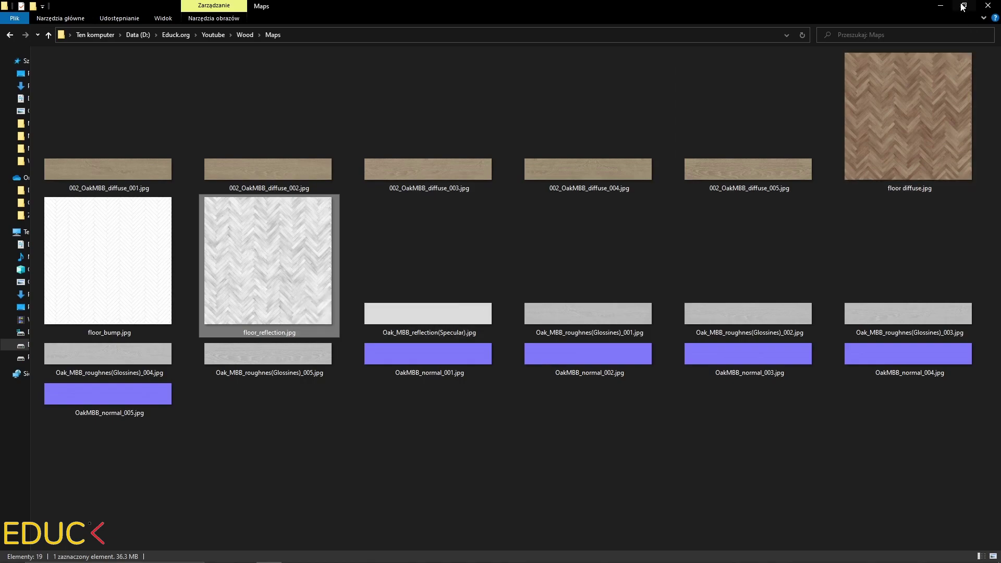
left_click(941, 5)
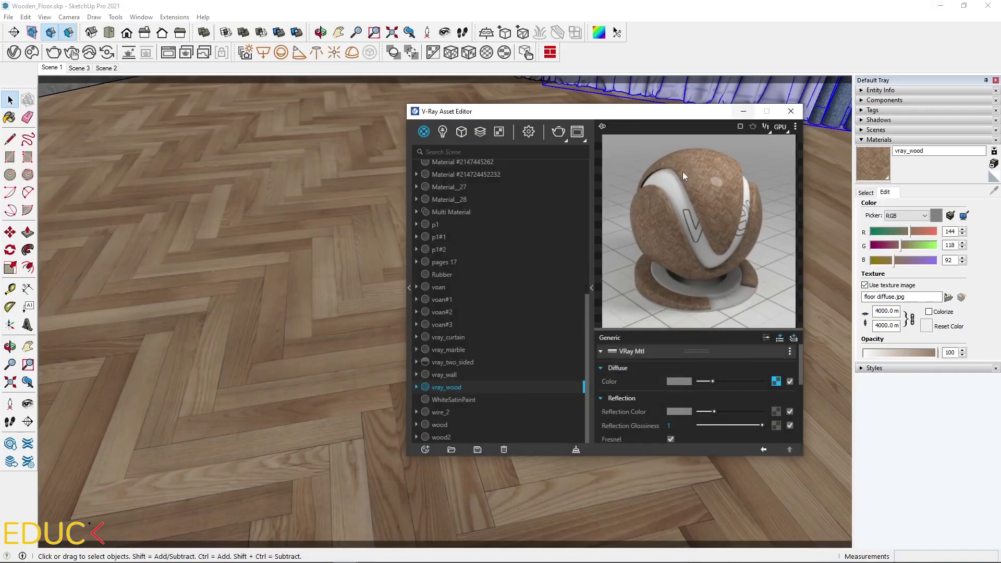
left_click(777, 425)
left_click(762, 136)
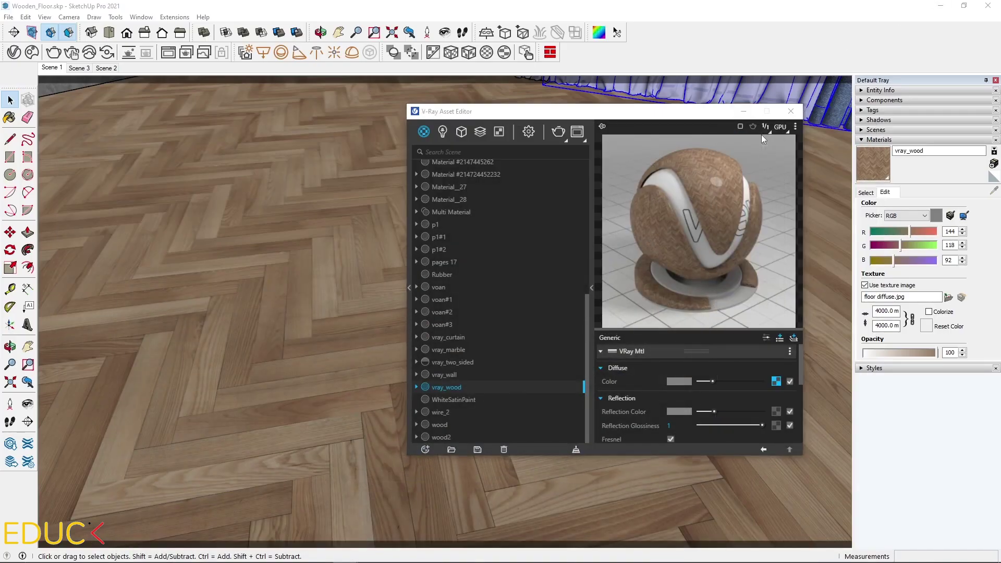
left_click(524, 199)
double_click(524, 199)
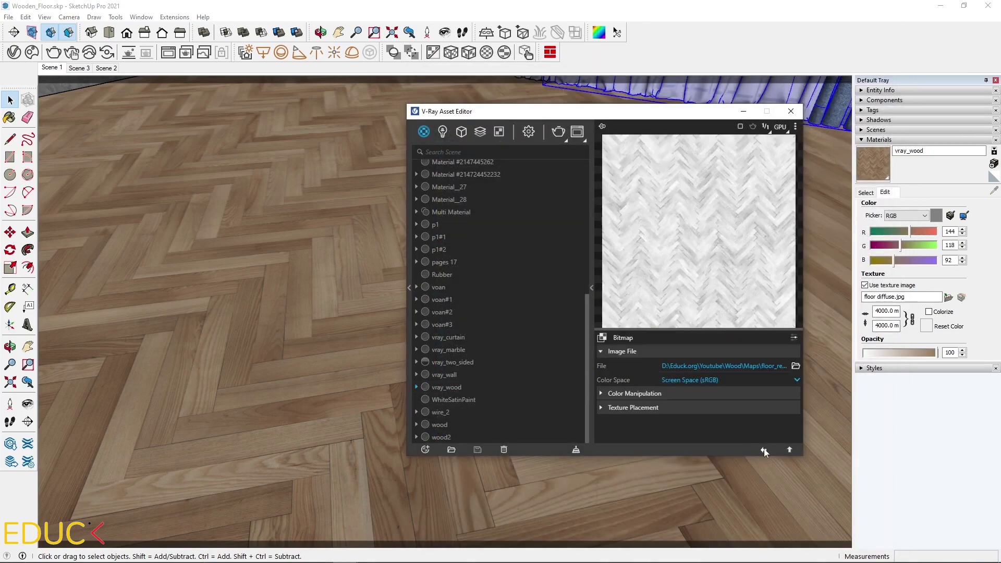
left_click(763, 450)
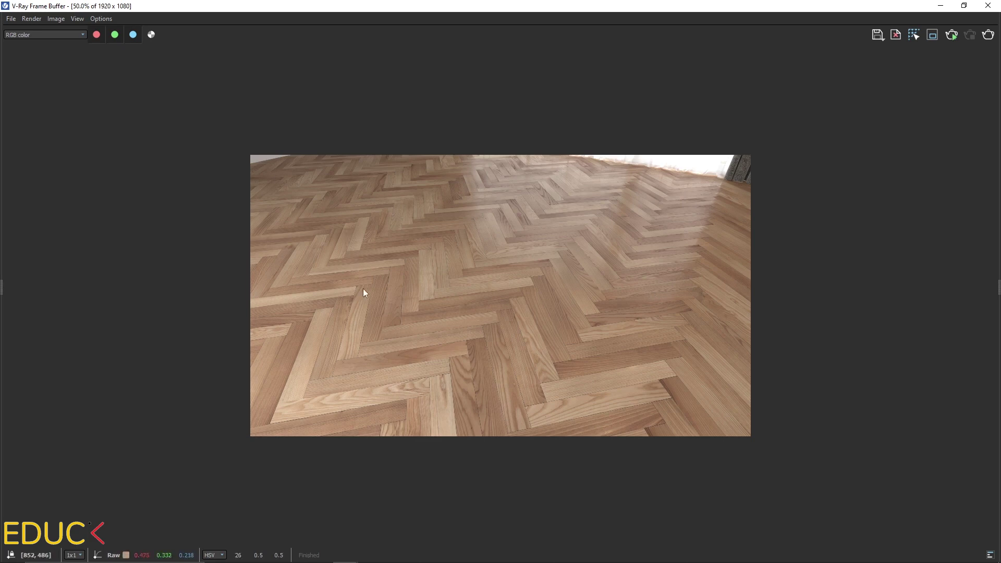
- Compare the renders without and with floor reflections side by side in the frame buffer
key("ctrl+h")
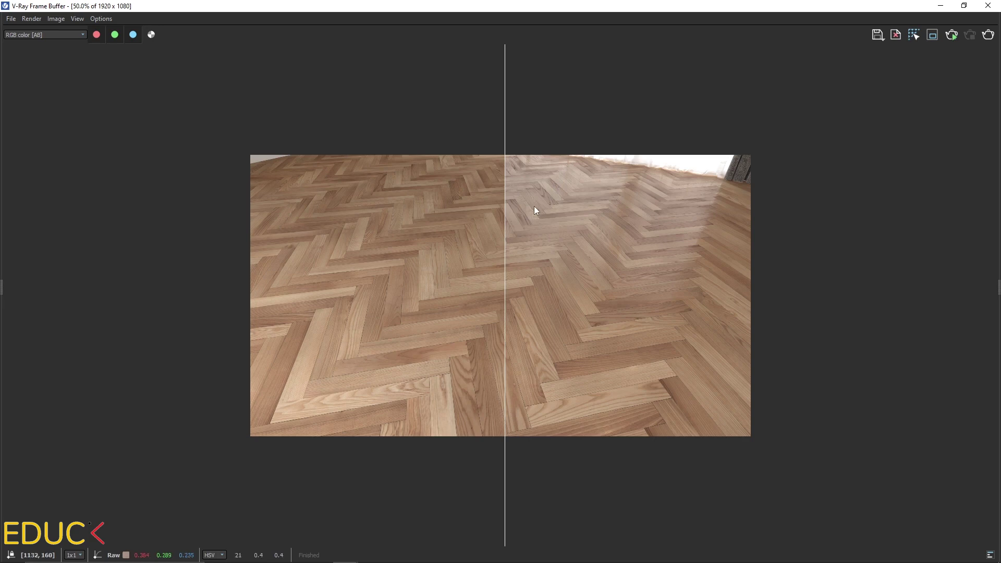
left_click_drag(511, 220, 627, 287)
left_click_drag(453, 300, 556, 308)
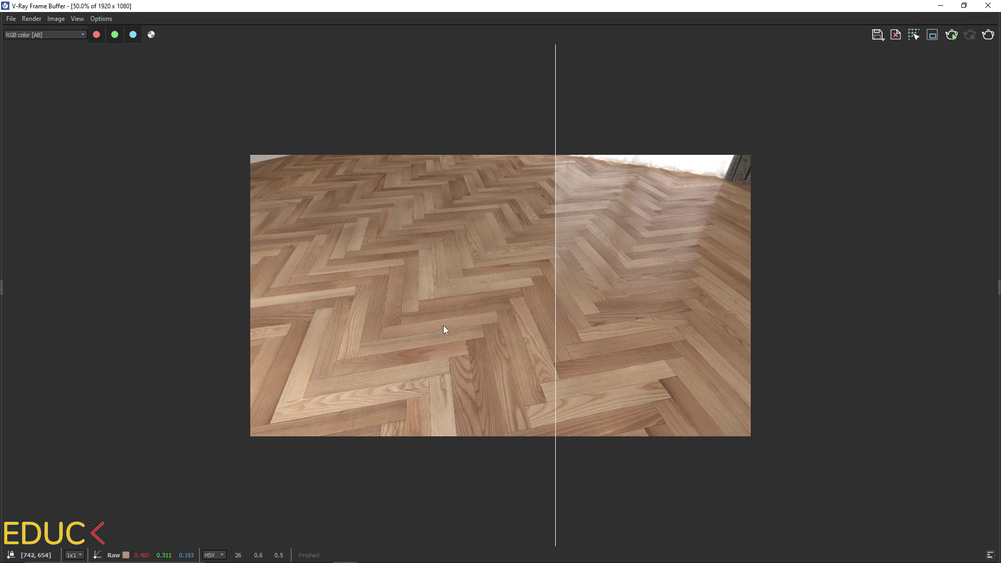
scroll(313, 396, "up", 1)
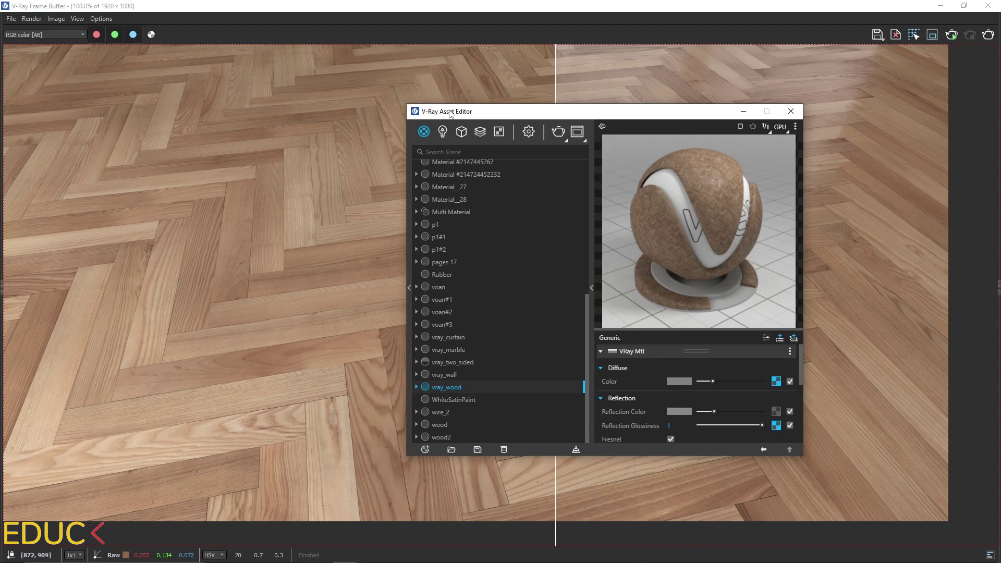
- Assign the bitmap floor_bump.jpg as the vray_wood bump map and lower the bump amount
scroll(622, 401, "down", 6)
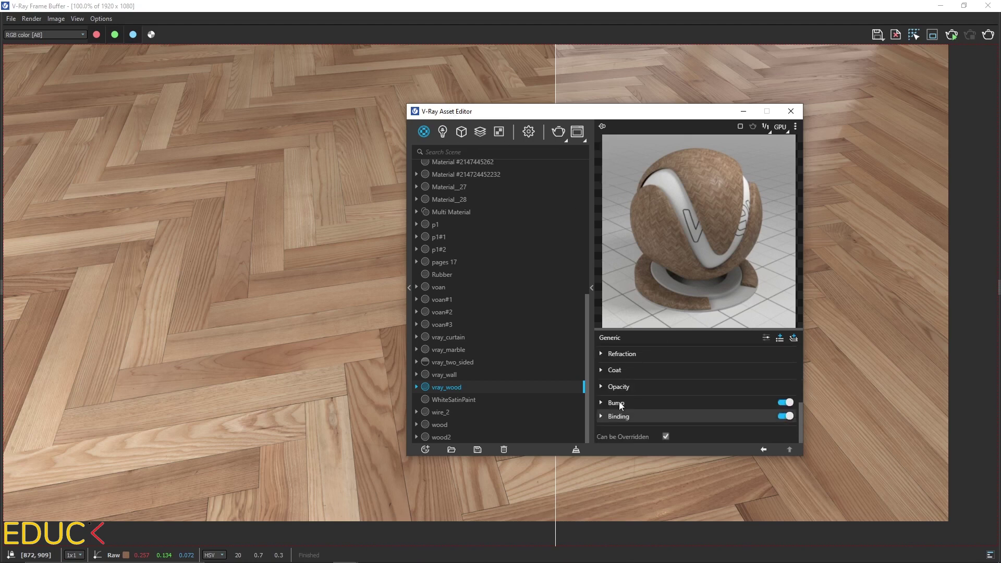
scroll(661, 370, "down", 2)
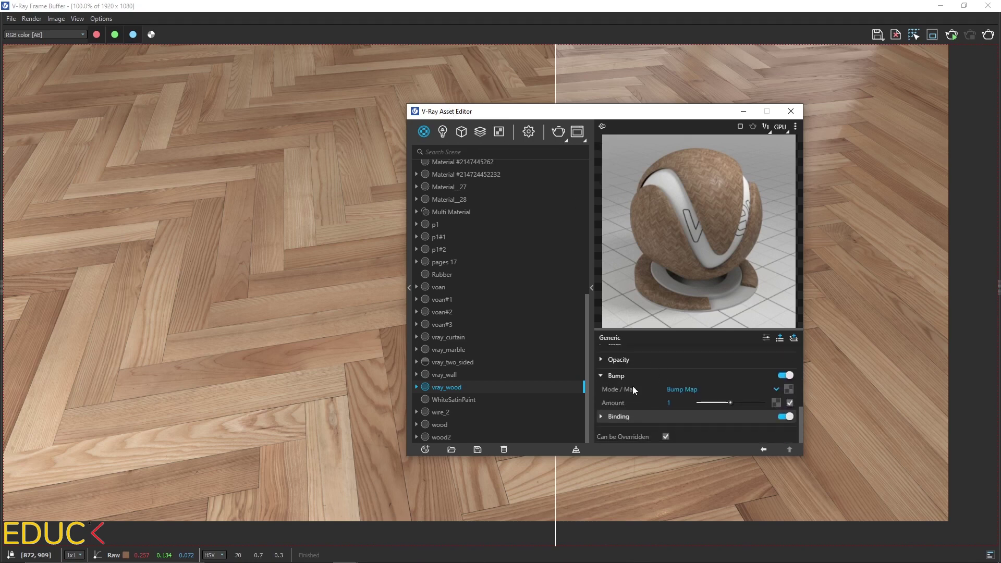
left_click(789, 389)
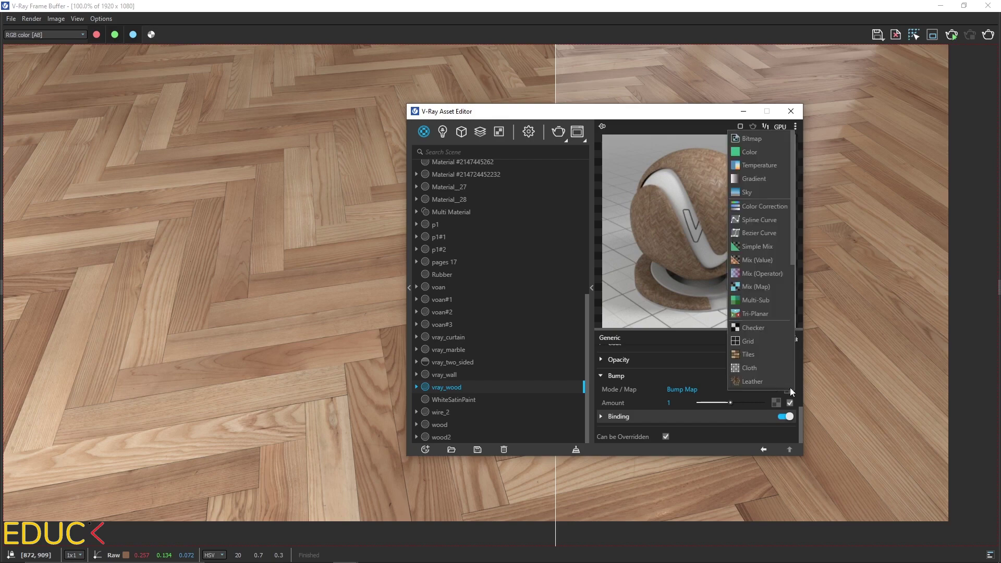
left_click(761, 138)
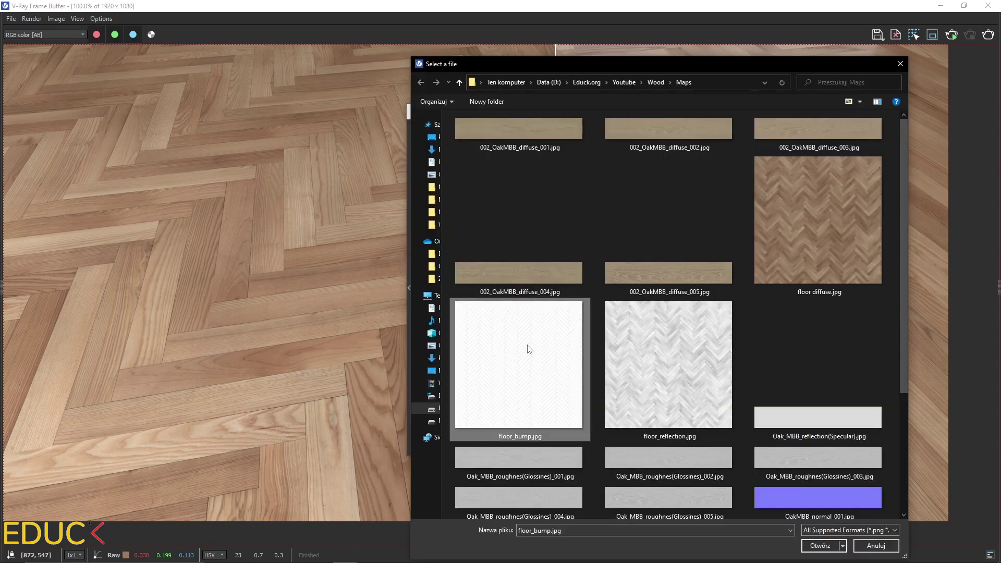
double_click(530, 349)
left_click(763, 450)
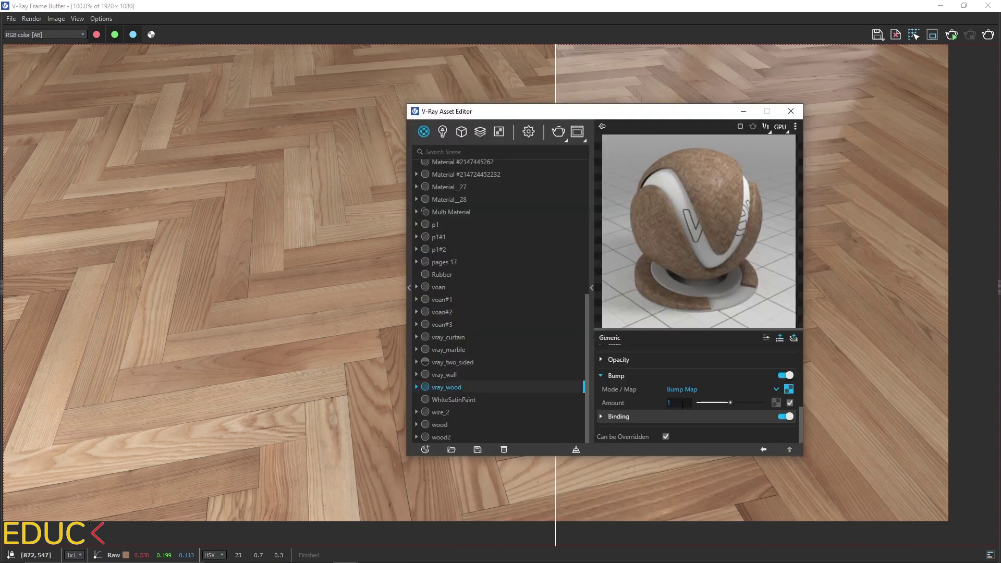
left_click_drag(729, 402, 706, 402)
left_click_drag(707, 403, 703, 403)
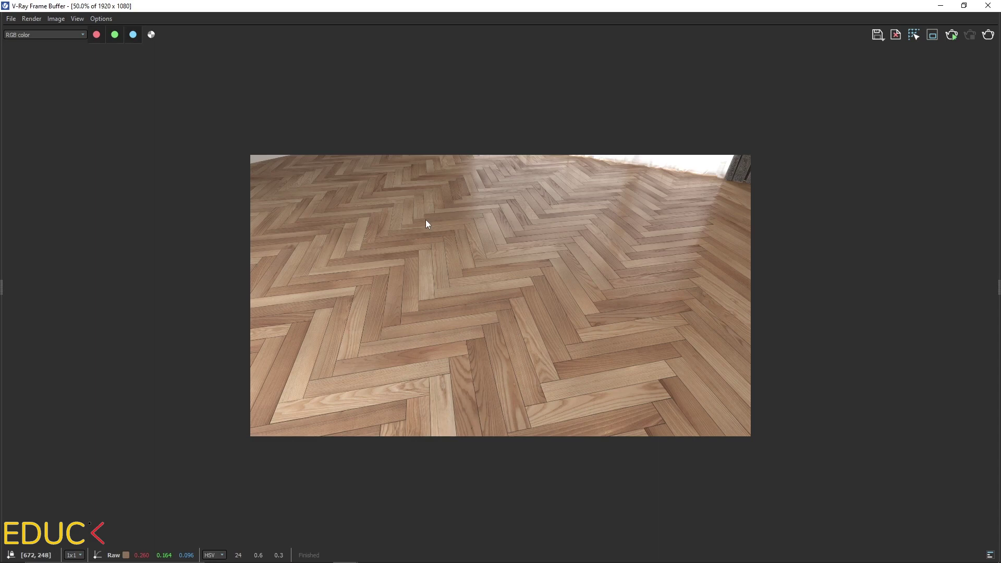
- Examine the new render up close and compare it side by side with the render without bump
double_click(432, 260)
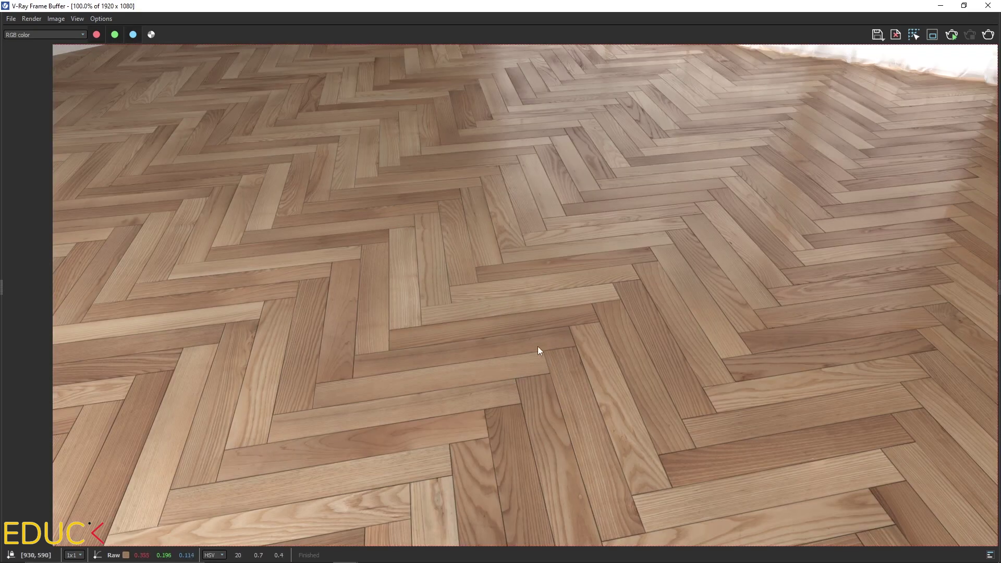
scroll(556, 391, "down", 2)
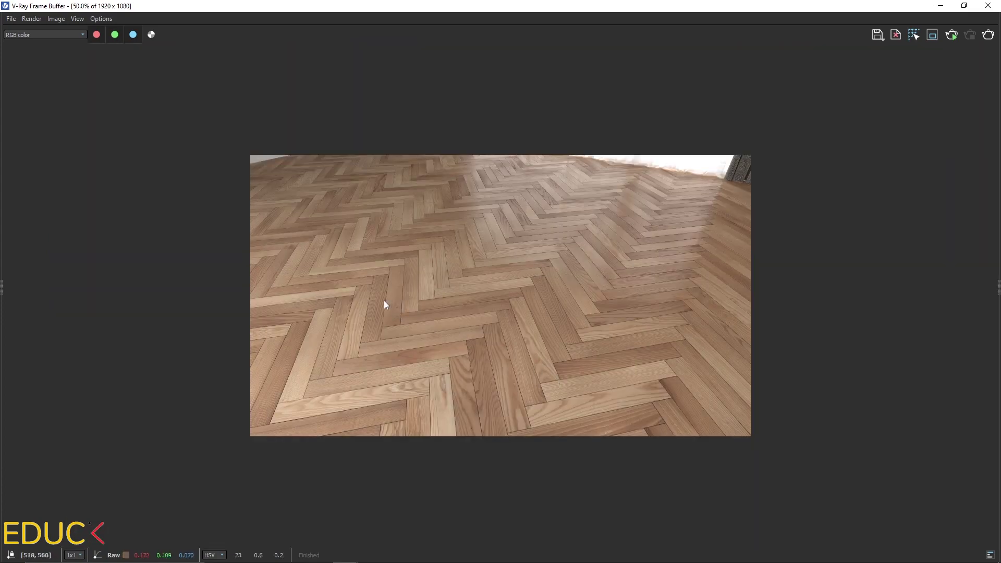
left_click_drag(2, 290, 499, 287)
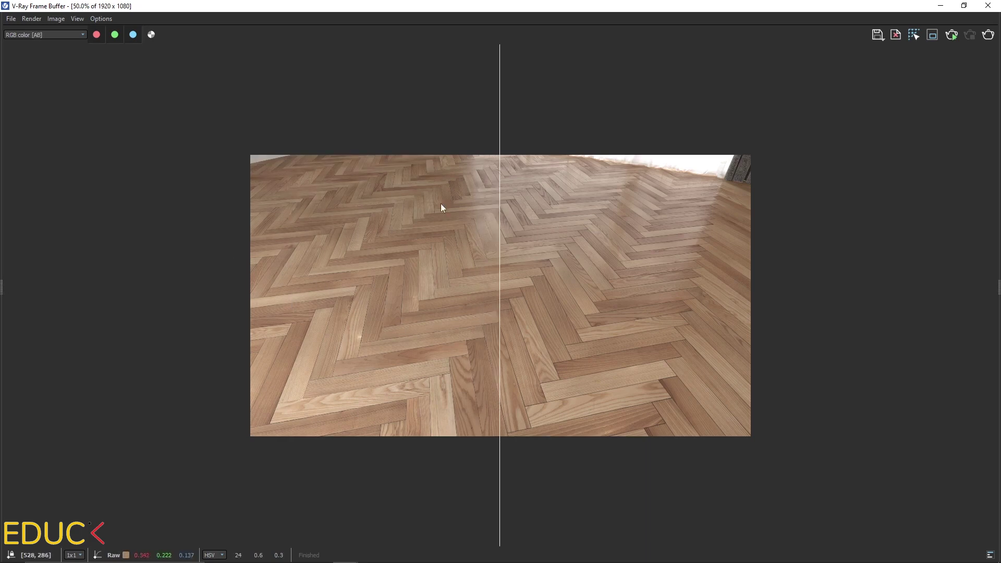
scroll(496, 297, "up", 2)
left_click_drag(499, 295, 394, 339)
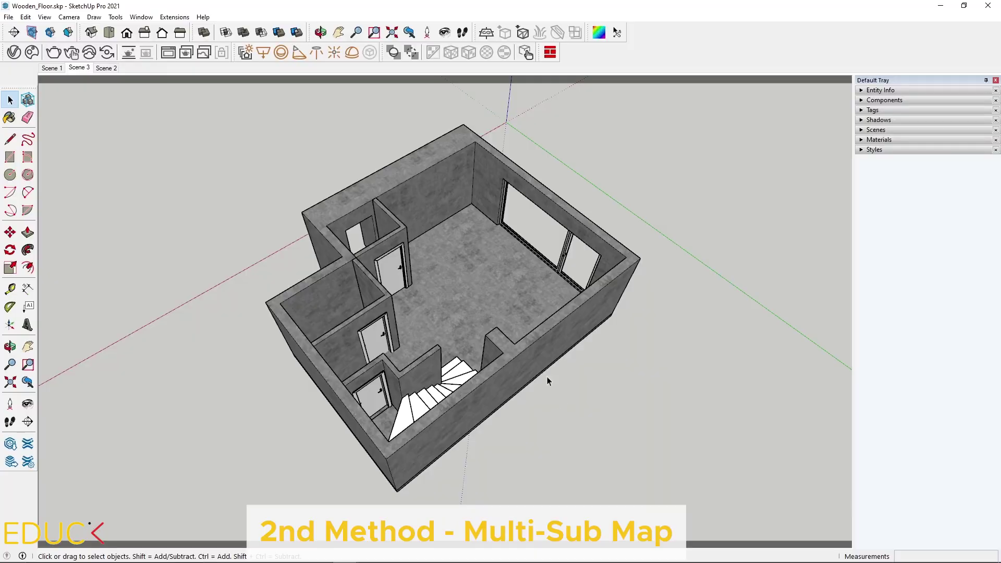
- Draw a 1500 x 200 mm rectangle along the wall from the room's floor corner beside the window
left_click(9, 156)
scroll(405, 216, "up", 10)
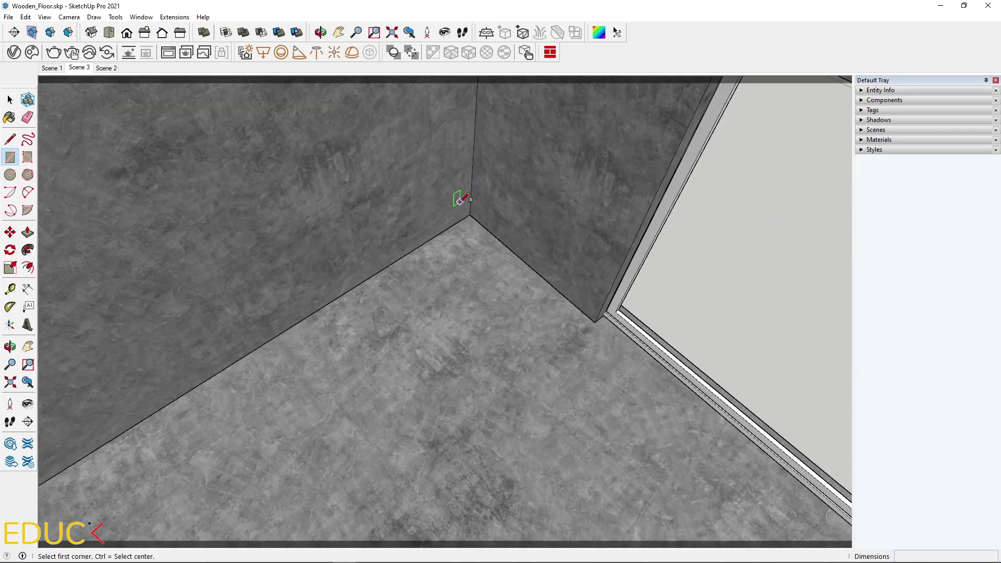
left_click(469, 214)
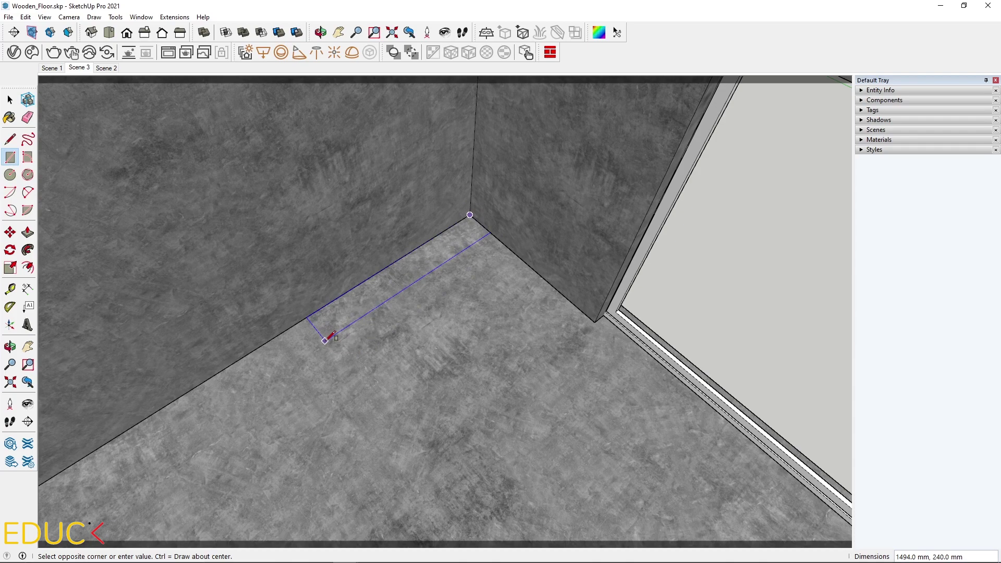
type("1500,200")
key("Return")
- Extrude the plank rectangle 8 mm upward with Push/Pull
key("p")
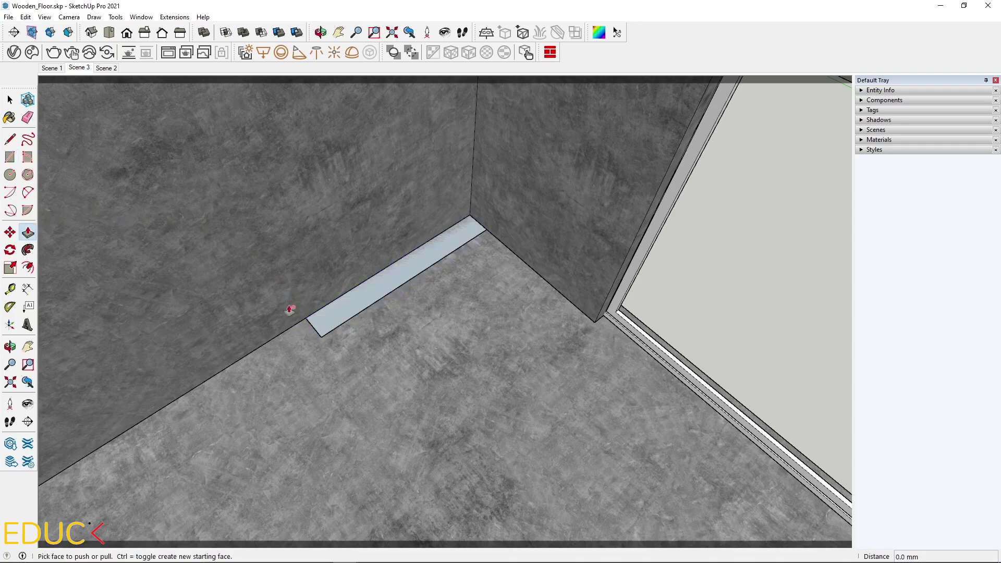
scroll(291, 311, "up", 3)
middle_click_drag(293, 313, 375, 290)
scroll(371, 289, "up", 5)
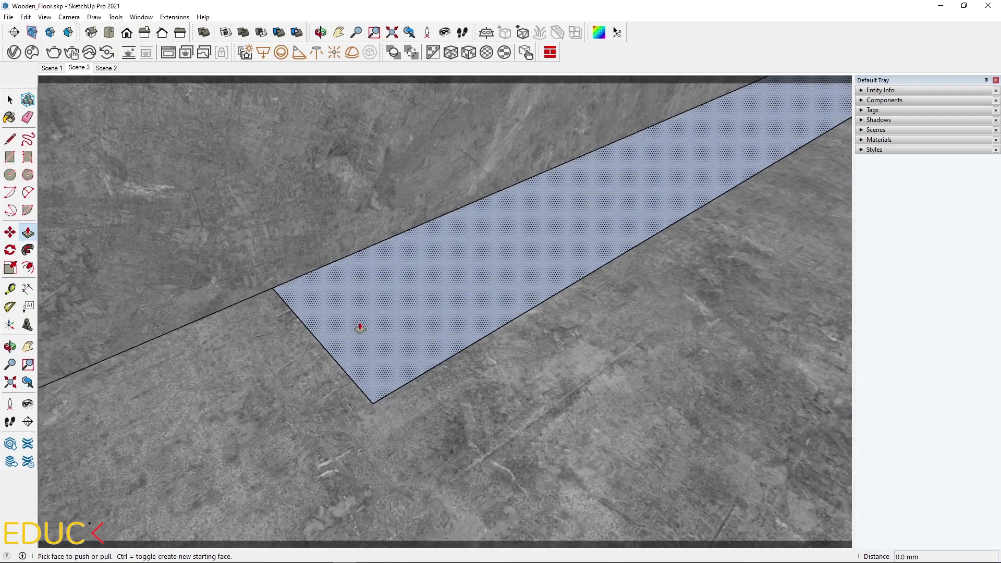
left_click(360, 327)
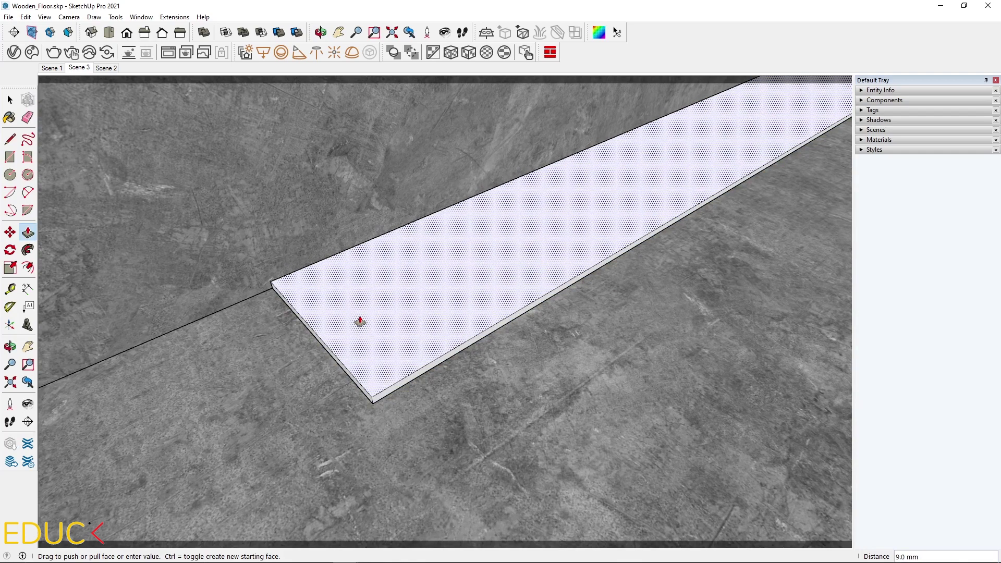
type("8")
key("Return")
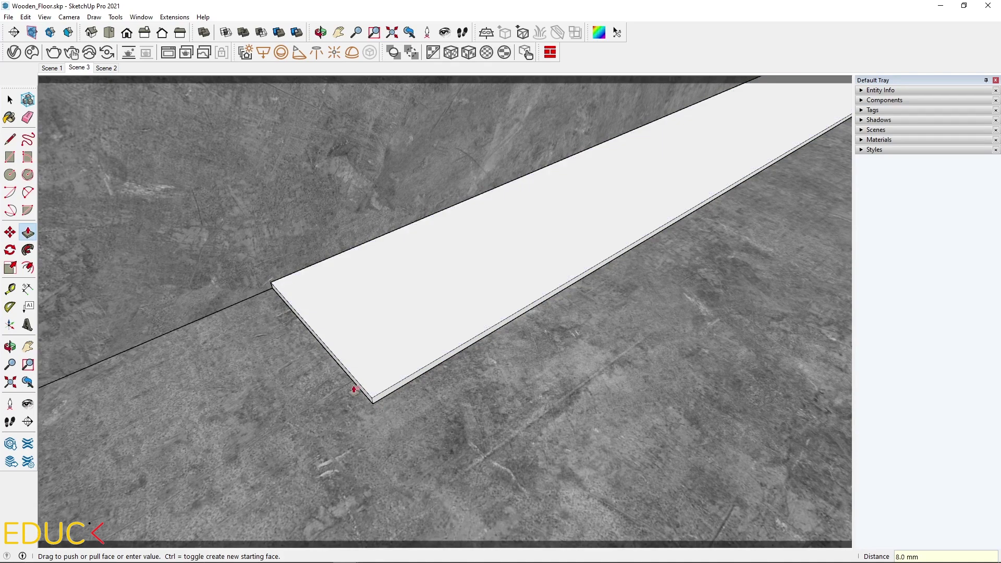
- Extrude the plank's top face a further 2 mm upward with Push/Pull, creating a new starting face
scroll(355, 408, "up", 2)
scroll(354, 409, "up", 2)
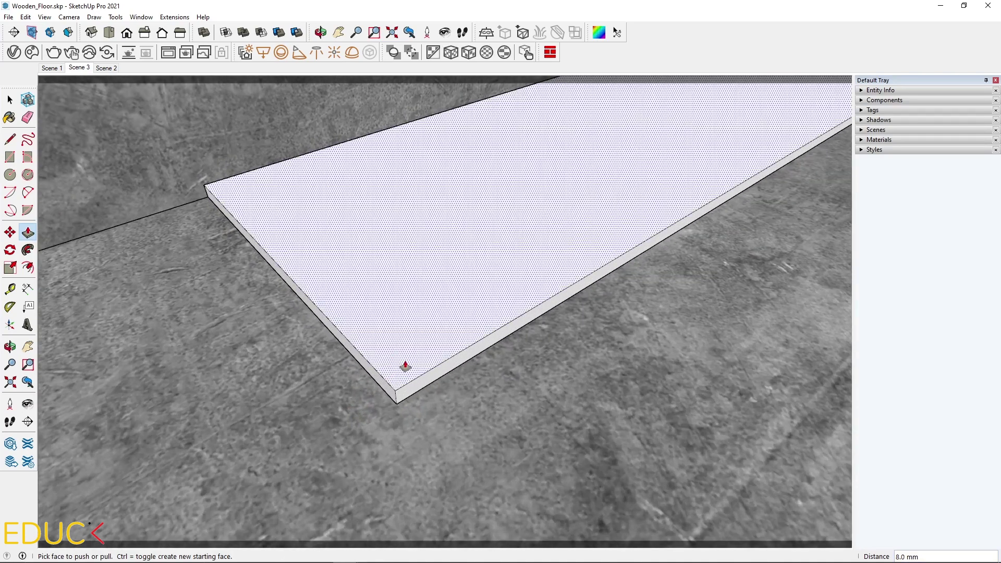
left_click(405, 364)
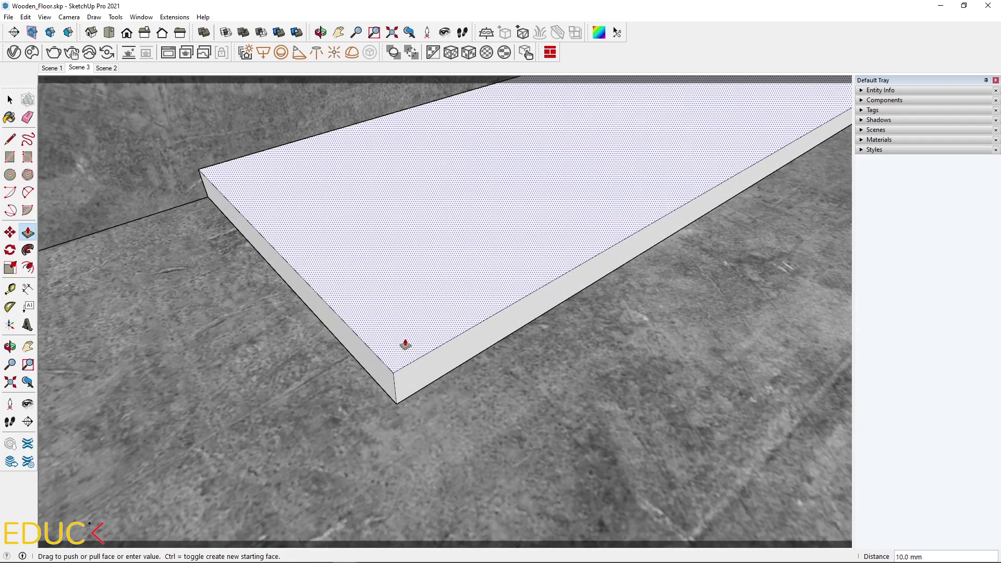
key("ctrl")
type("5")
key("Return")
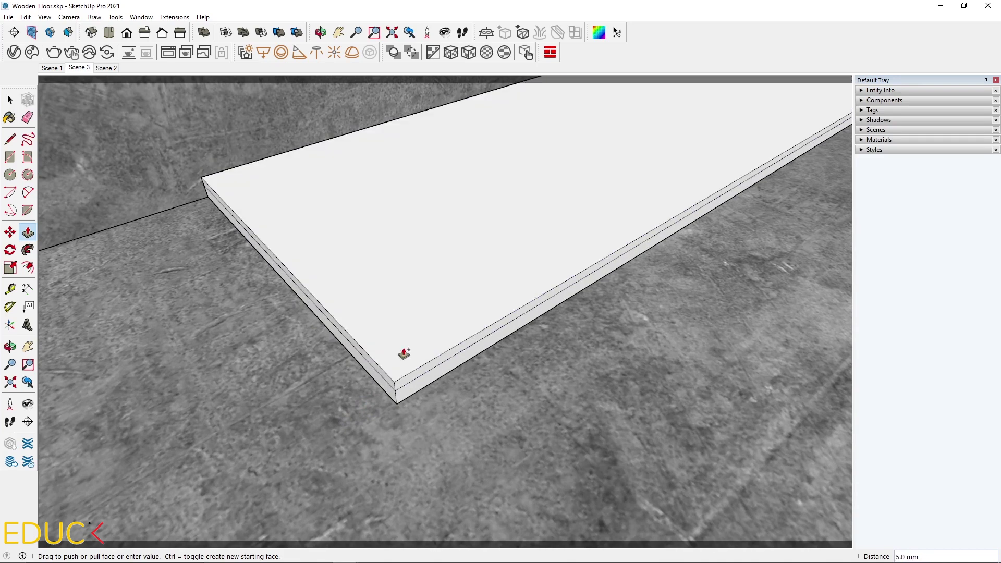
type("2")
key("Return")
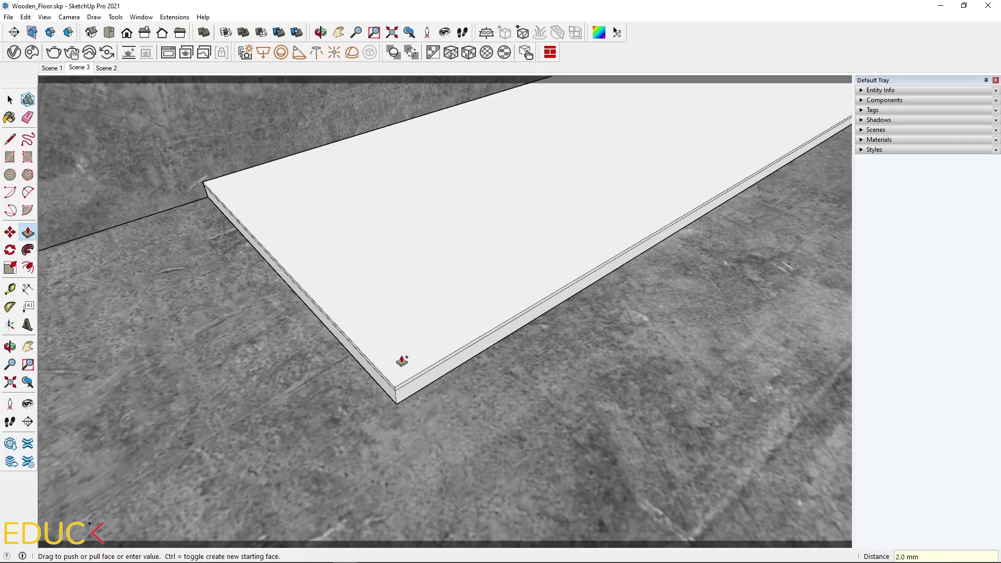
- Move the plank's near short top edge 1 mm inward along the red axis to chamfer that end
scroll(397, 356, "up", 3)
left_click(10, 100)
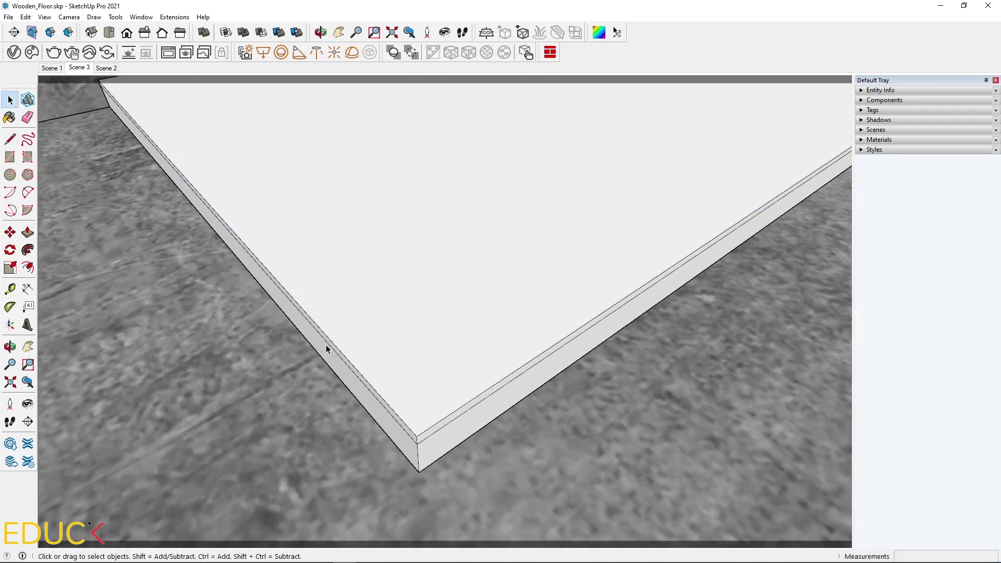
left_click(326, 345)
left_click(10, 232)
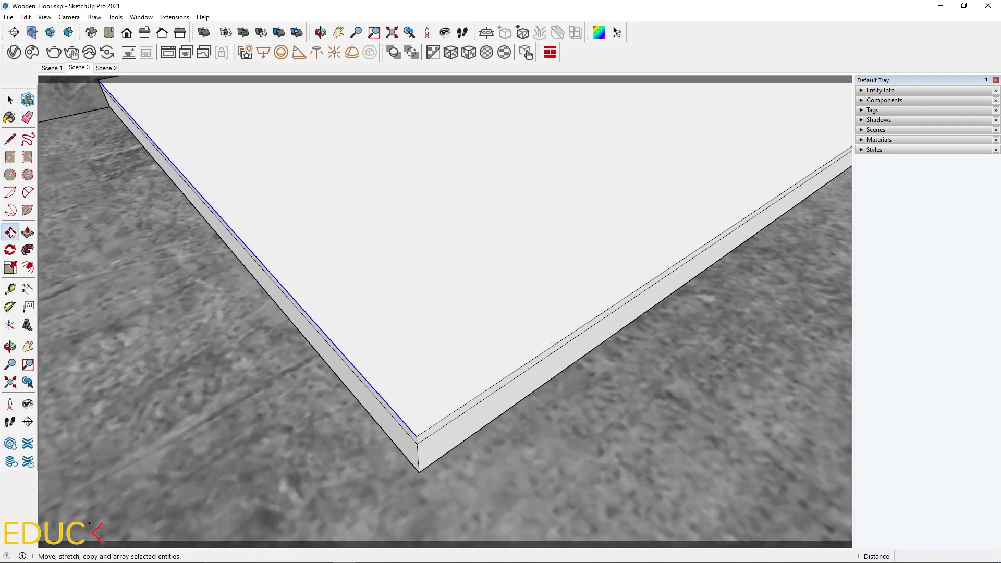
left_click(334, 273)
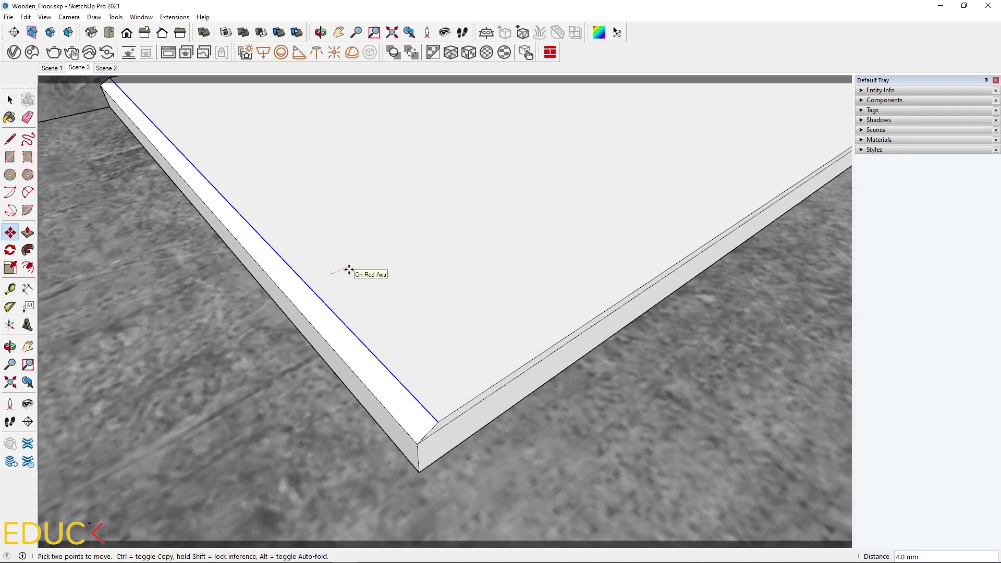
key("Escape")
- Move both long top edges of the plank 1 mm inward along the green axis to chamfer the sides
left_click(10, 100)
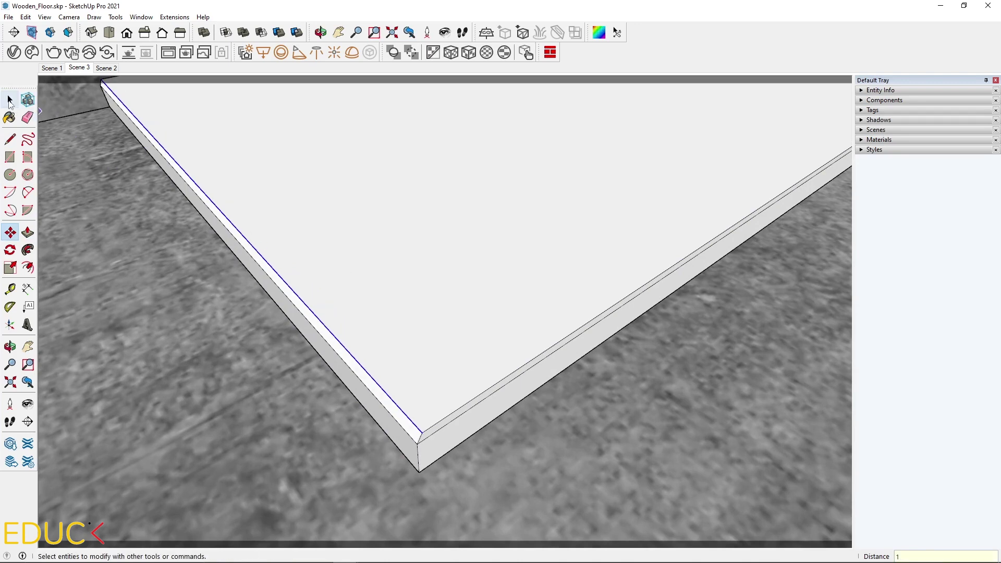
left_click(438, 422)
left_click(10, 232)
left_click(454, 343)
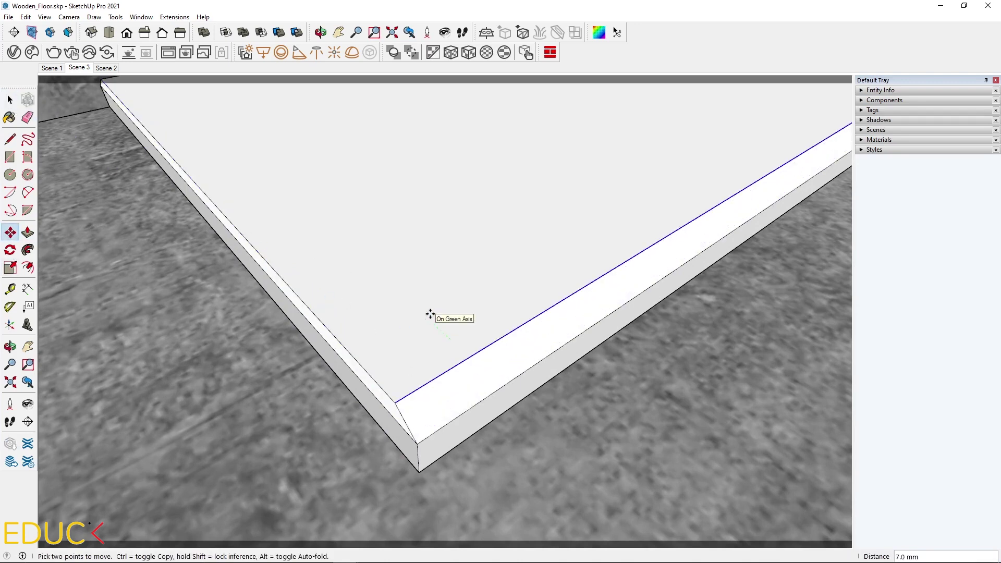
left_click(430, 315)
middle_click_drag(430, 315, 190, 139)
key("space")
key("m")
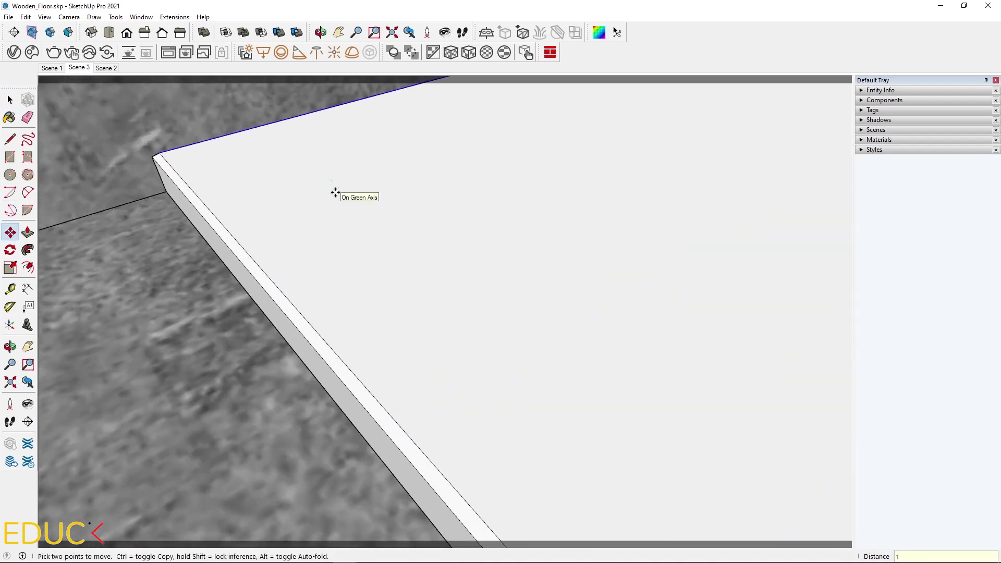
- Move the short top edge at the plank's opposite end 1 mm inward to complete the chamfer
scroll(178, 324, "down", 5)
scroll(668, 286, "up", 10)
left_click(228, 268)
type("1")
key("Return")
- Select the whole chamfered plank and make it a group
scroll(228, 269, "down", 5)
middle_click_drag(228, 269, 469, 313)
scroll(349, 358, "up", 3)
scroll(349, 357, "up", 2)
key("space")
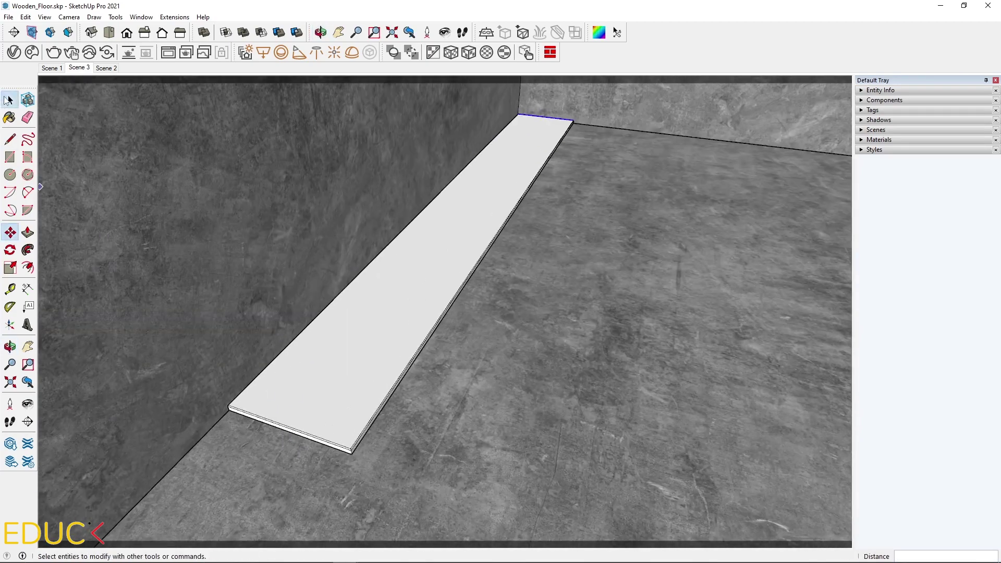
left_click(379, 327)
right_click(379, 329)
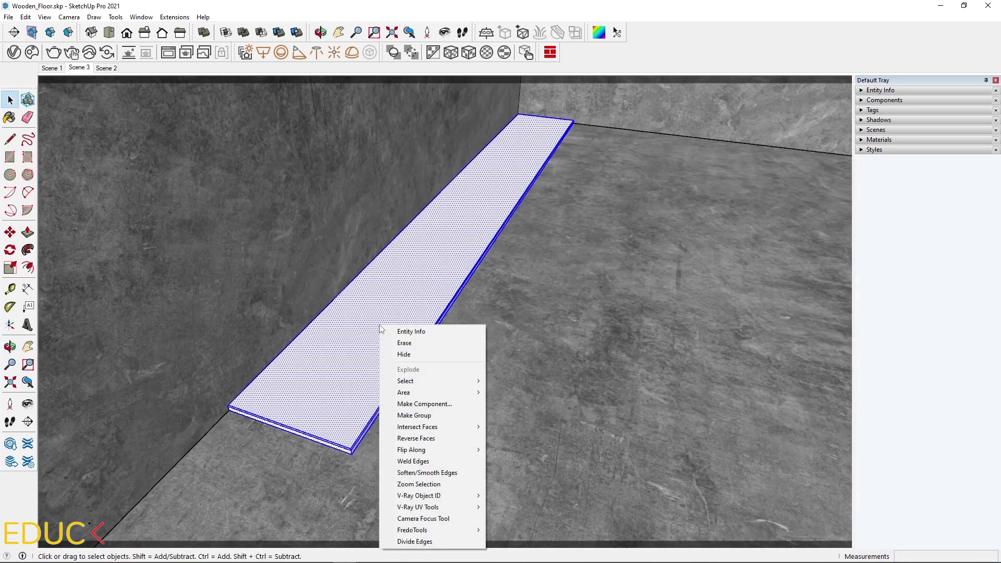
left_click(407, 416)
- Copy the plank group along the wall on the red axis at 1500 mm spacing to complete the first row
middle_click_drag(534, 361, 440, 282)
scroll(612, 226, "down", 6)
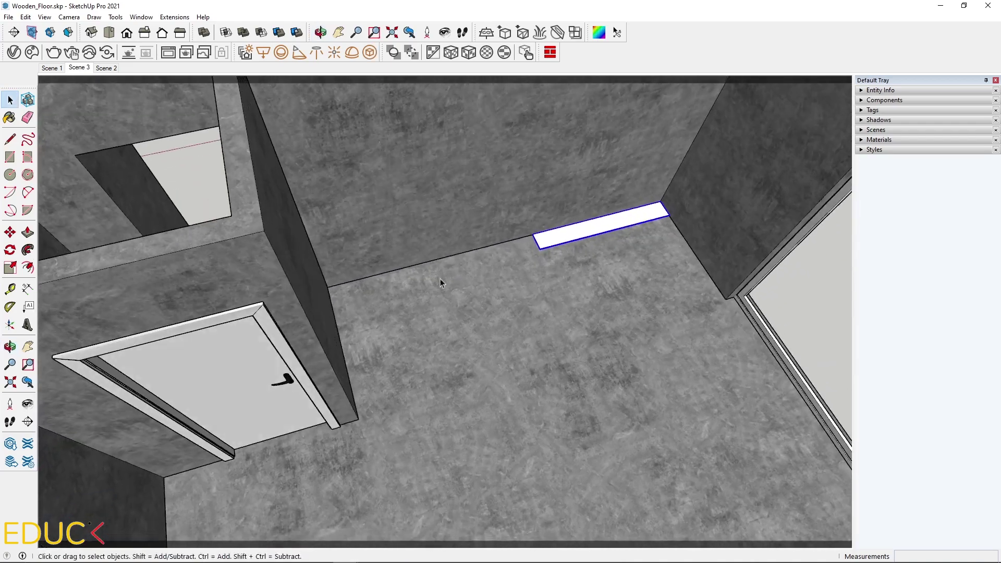
left_click(10, 232)
left_click(625, 280)
key("ctrl")
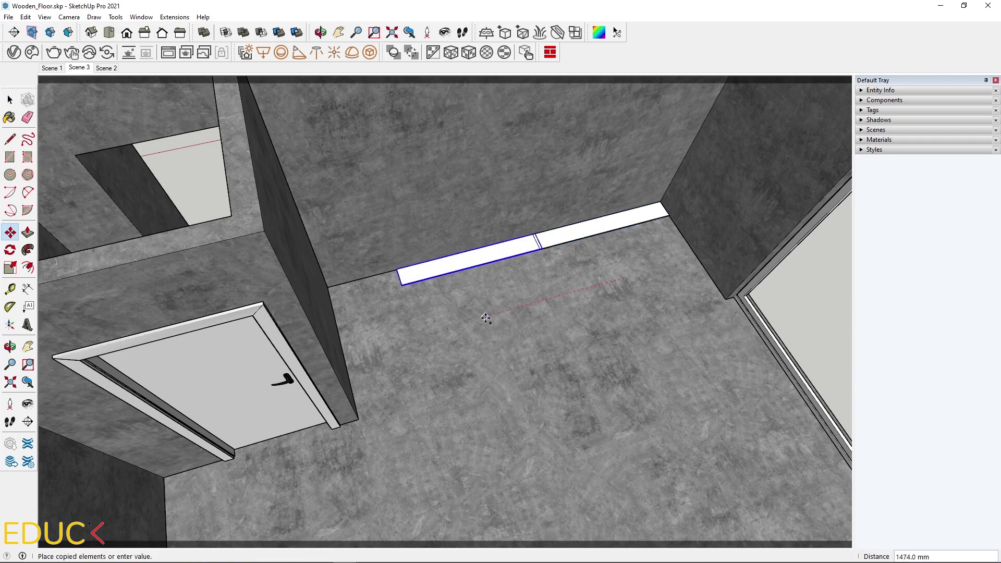
type("1500")
key("Return")
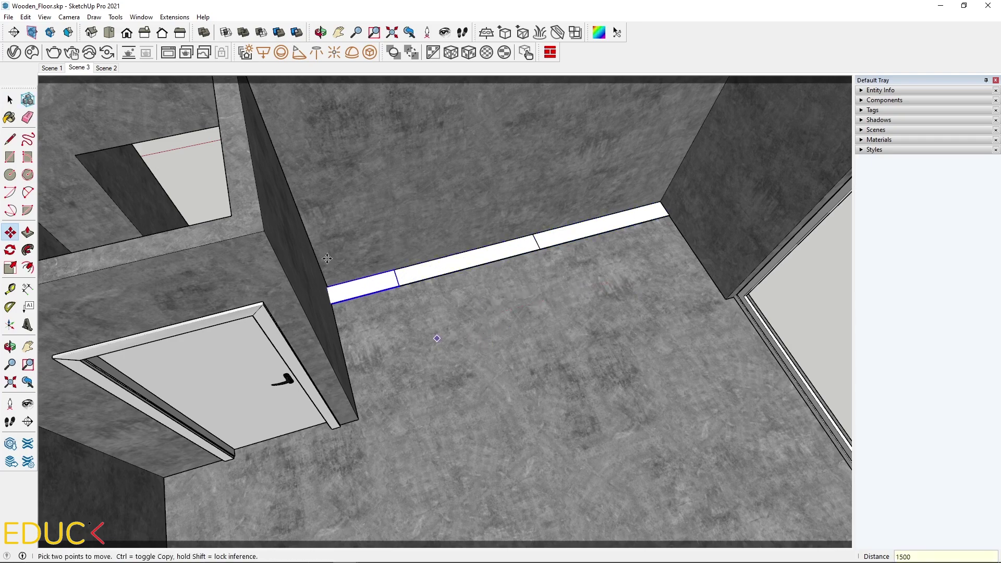
- Copy the first plank, in the corner by the window, 200 mm away from the wall to start a second row
left_click(9, 99)
left_click(599, 227)
left_click(10, 232)
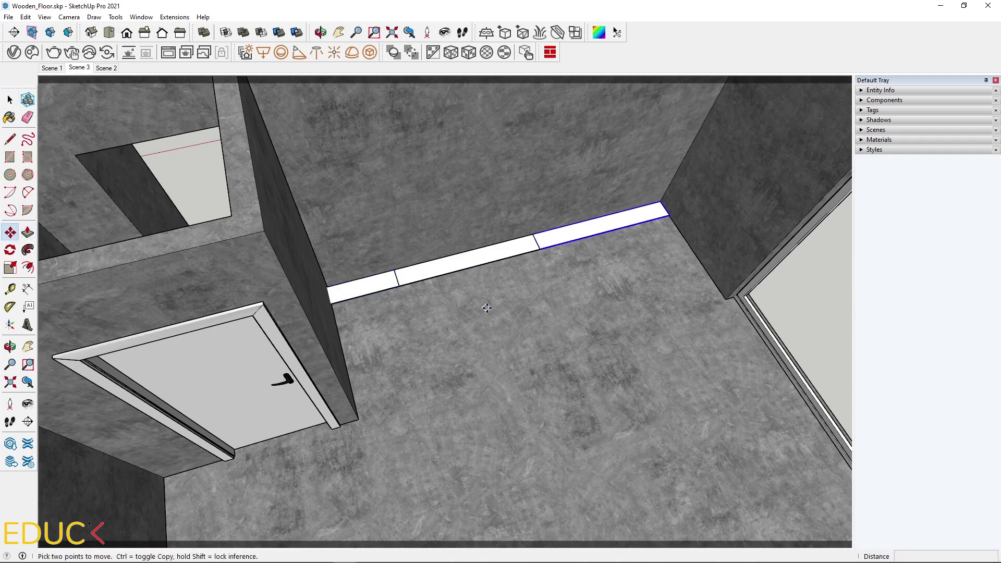
left_click(524, 281)
key("ctrl")
type("200")
key("Return")
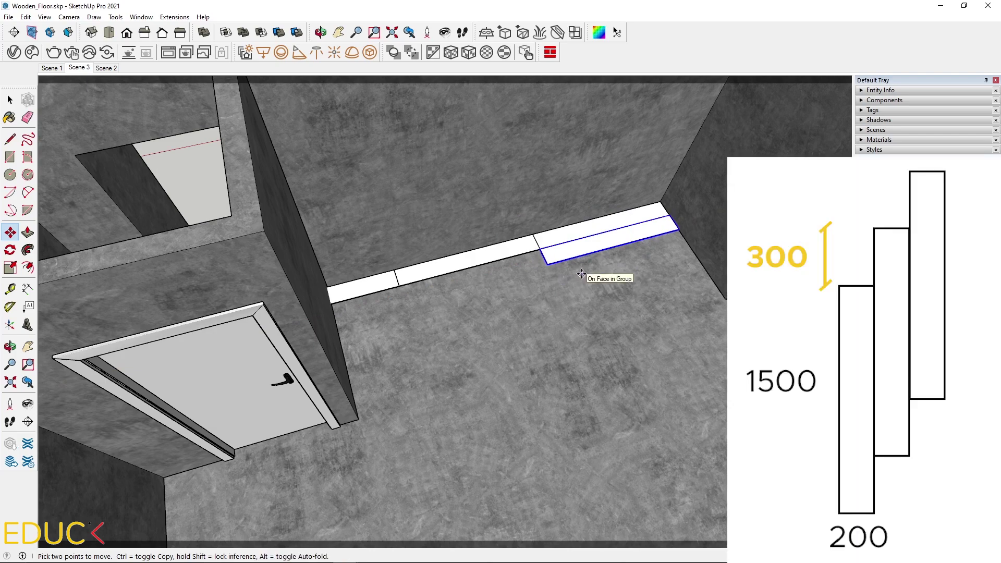
- Shift the second-row plank 300 mm along the wall and copy it at 1500 mm spacing to continue the row
left_click(581, 275)
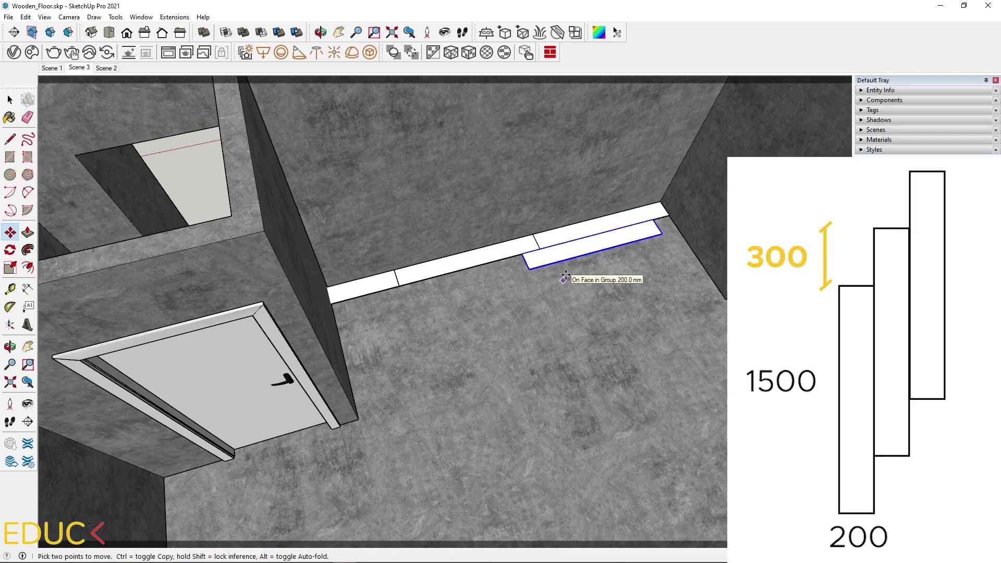
left_click(566, 275)
key("ctrl")
left_click(496, 309)
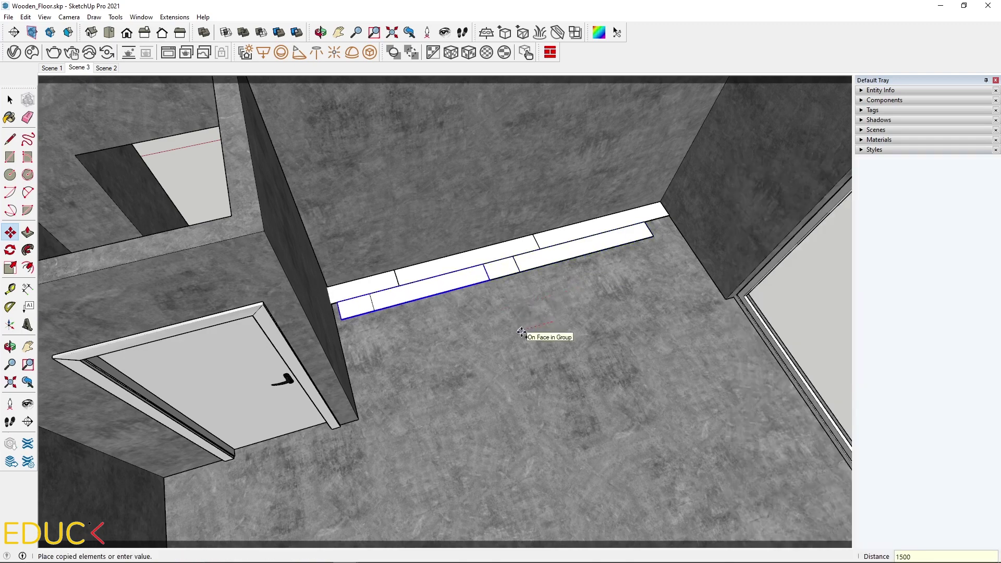
left_click(481, 318)
scroll(402, 183, "down", 5)
scroll(460, 236, "up", 2)
type("2")
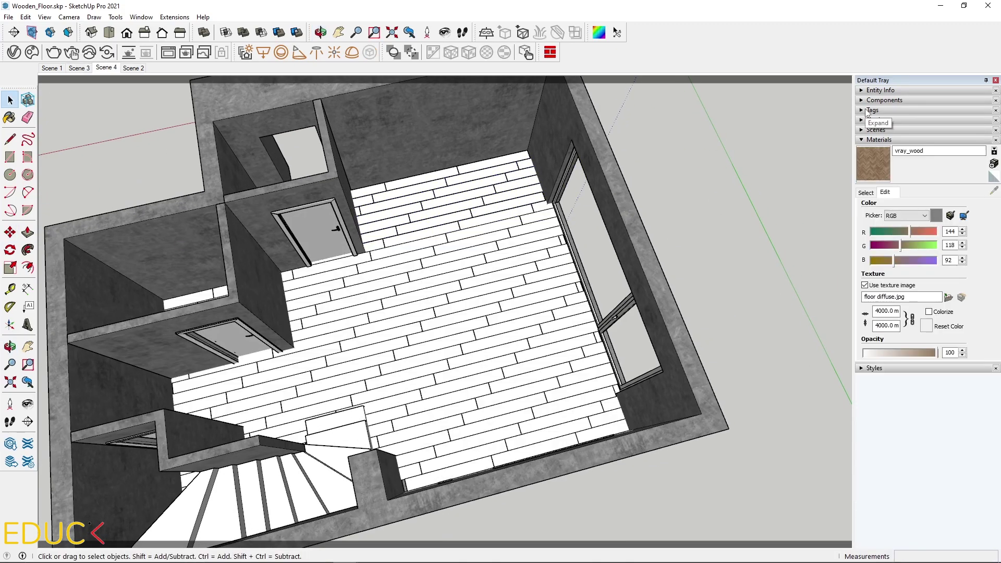
left_click(488, 298)
left_click(525, 271)
left_click(526, 264)
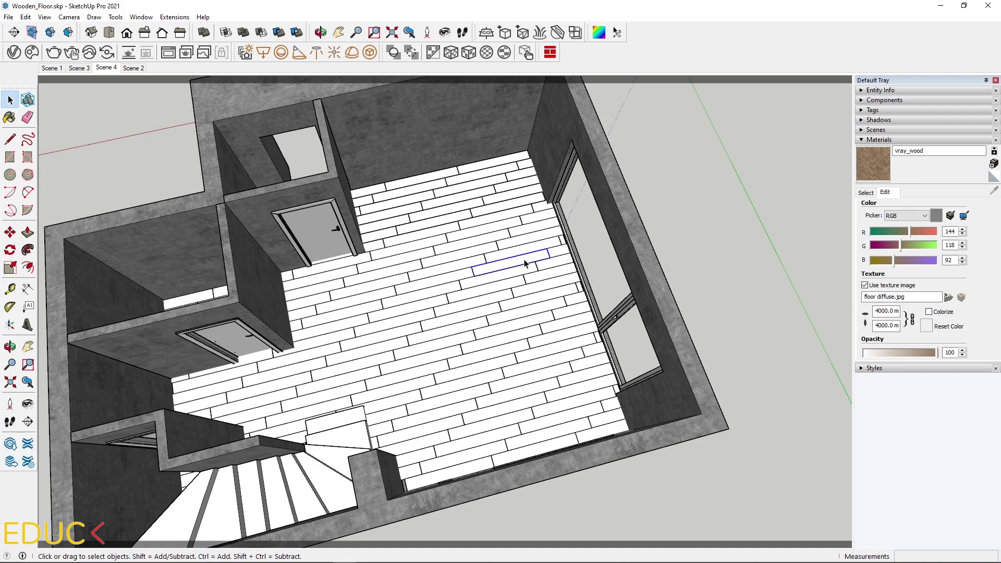
- Hide the walls, windows, doors and stairs so that only the floor planks remain on display
mouse_move(668, 107)
left_mouse_down()
mouse_move(566, 157)
mouse_move(620, 406)
left_mouse_up()
right_click(566, 131)
left_click(589, 149)
right_click(576, 140)
left_click(589, 159)
left_click(340, 139)
right_click(340, 139)
left_click(363, 157)
- Make one group of all the floor planks and unhide all hidden objects
left_click_drag(729, 104, 56, 535)
right_click(305, 113)
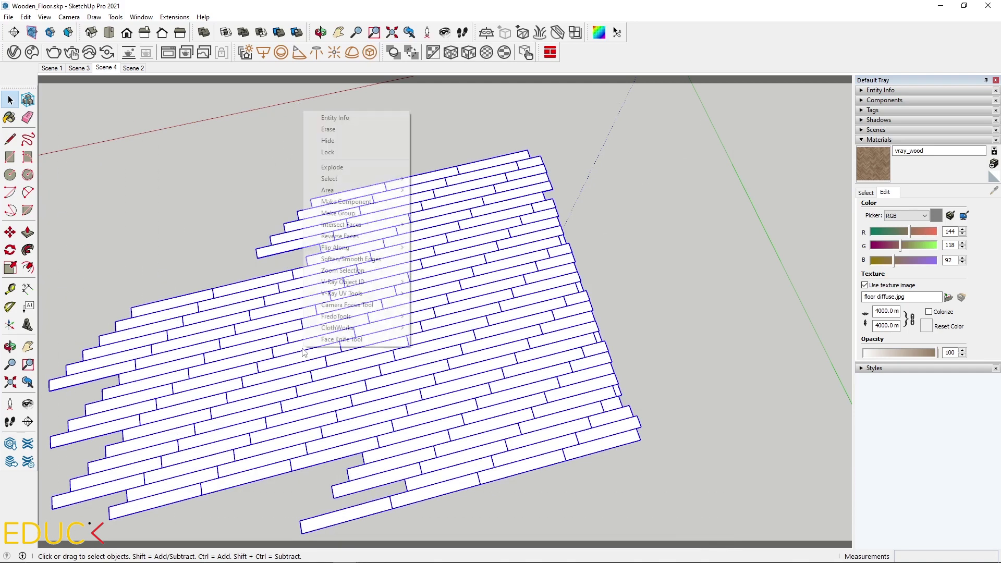
left_click(338, 213)
left_click(25, 17)
mouse_move(42, 177)
left_click(183, 203)
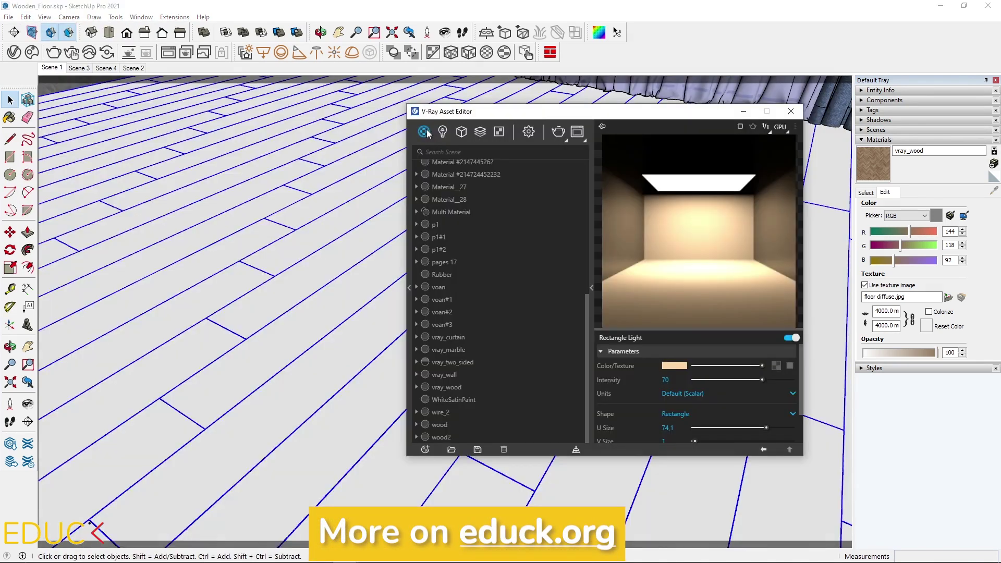
- Create a new Generic V-Ray material named vray_wood_floor
left_click(426, 450)
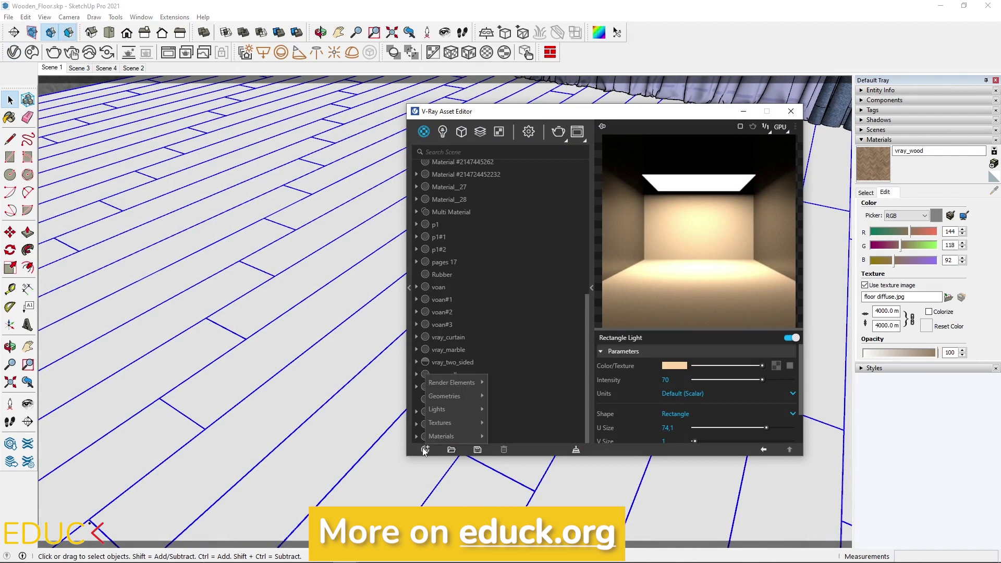
left_click(519, 276)
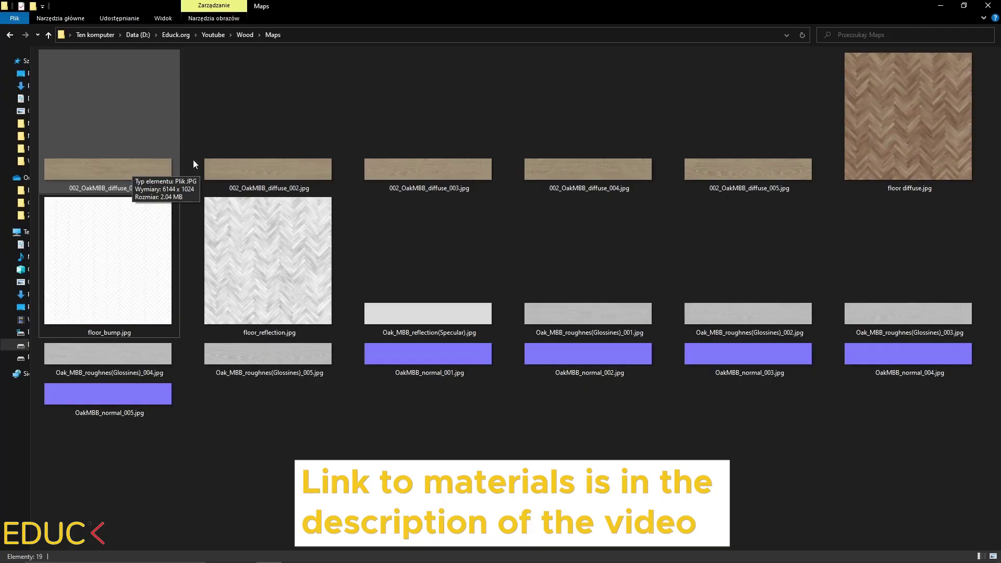
- Examine the oak plank diffuse, roughness and normal maps in the Maps folder, and return to SketchUp
double_click(126, 164)
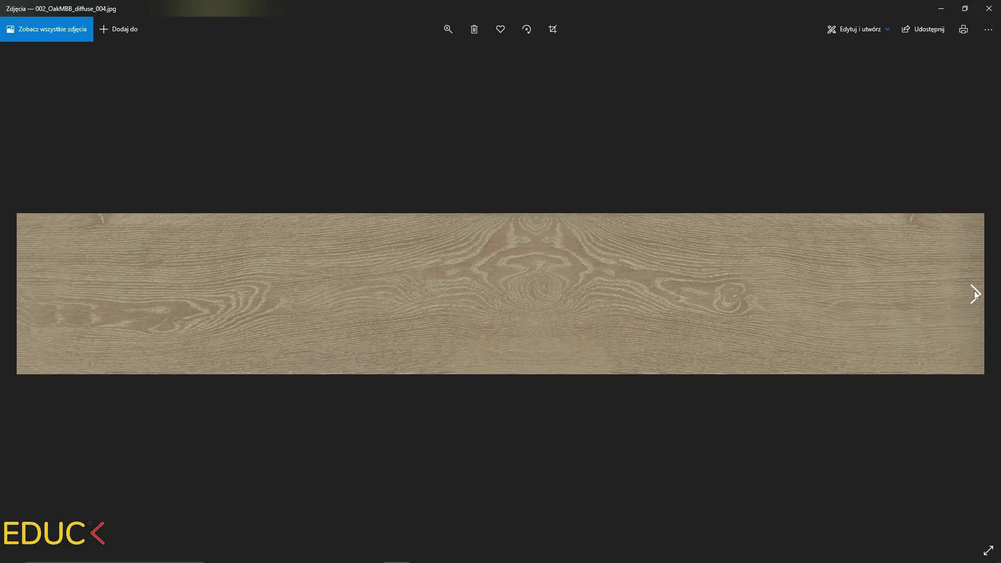
left_click(974, 294)
left_click(975, 296)
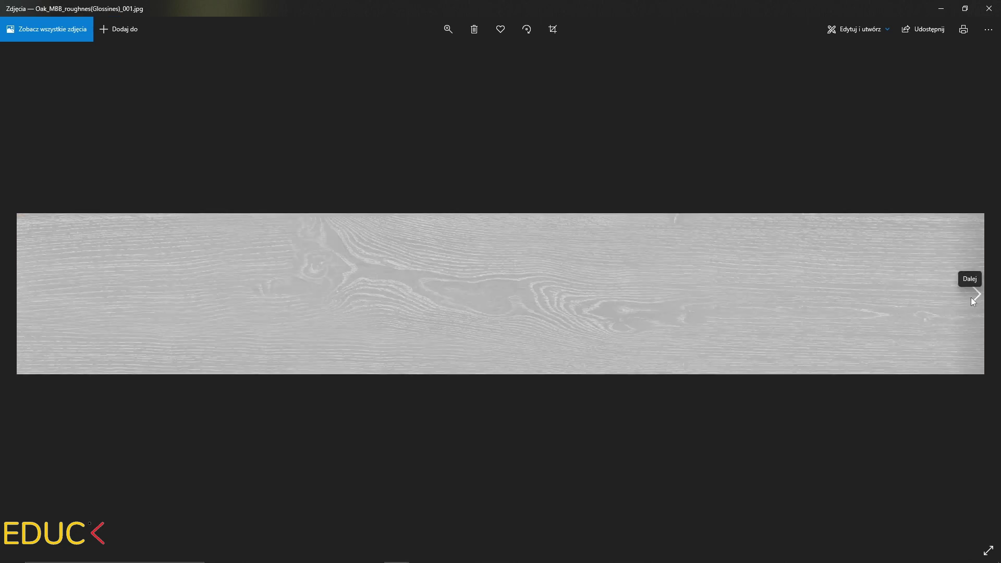
left_click(974, 298)
left_click(973, 297)
left_click(974, 297)
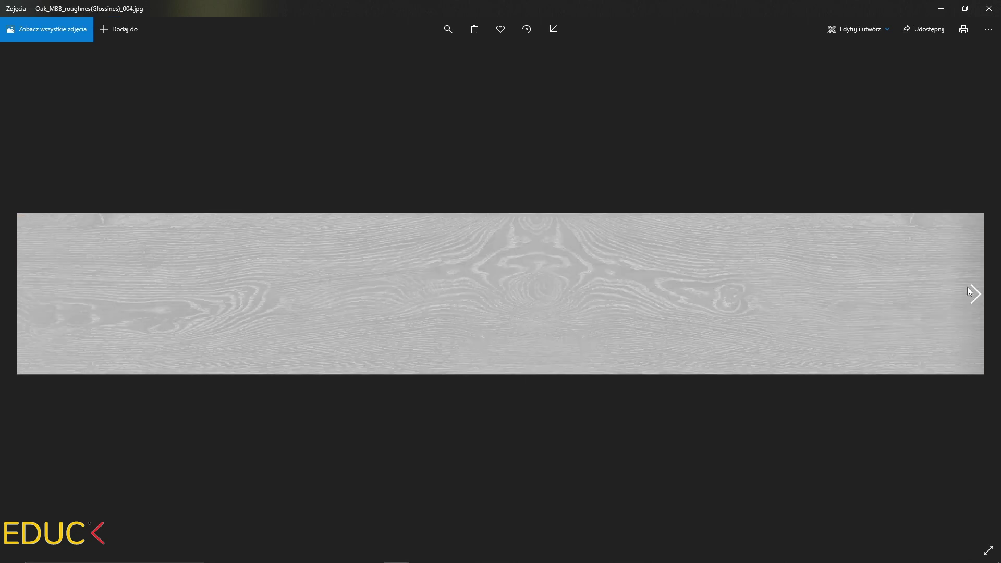
left_click(974, 296)
left_click(975, 295)
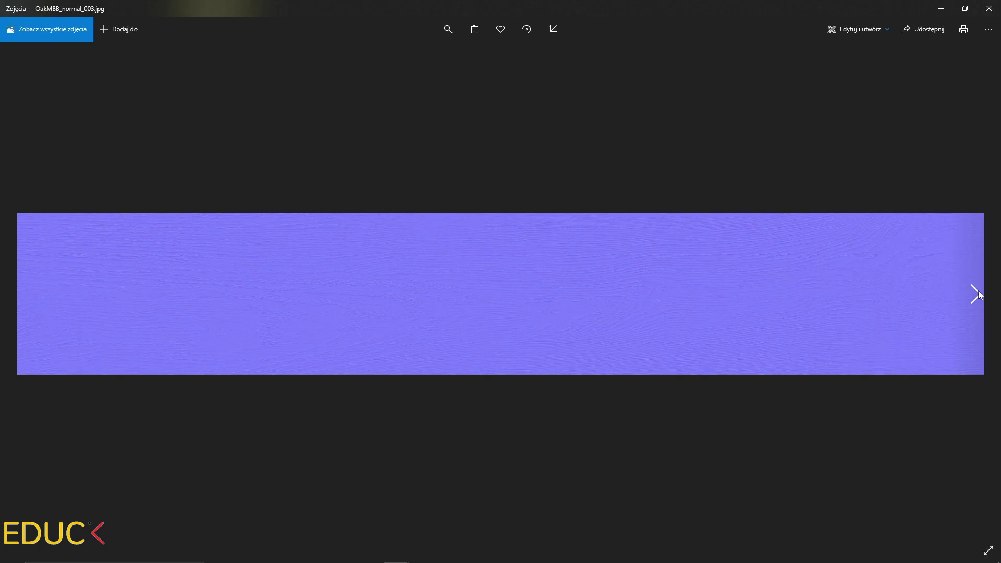
key("alt+F4")
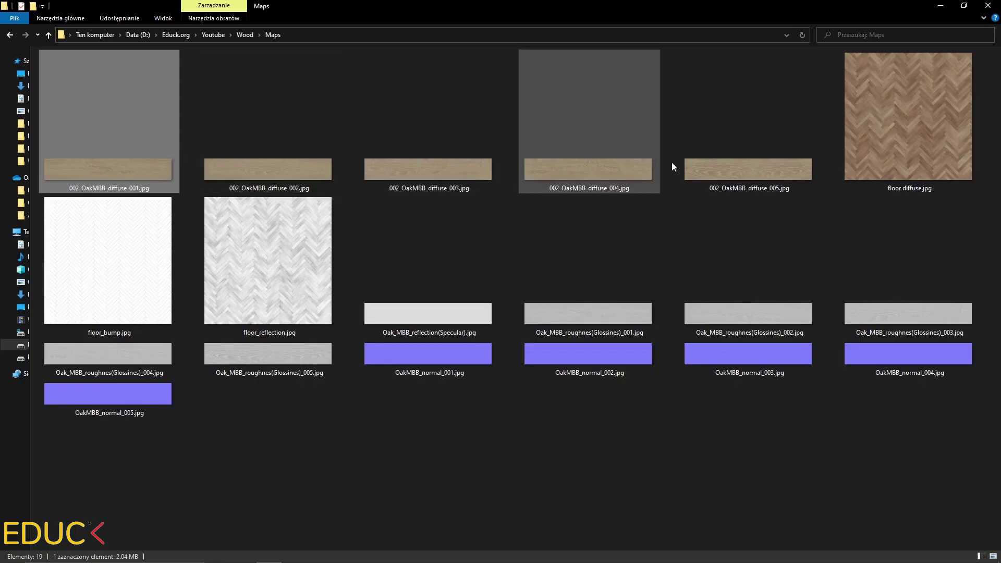
mouse_move(728, 168)
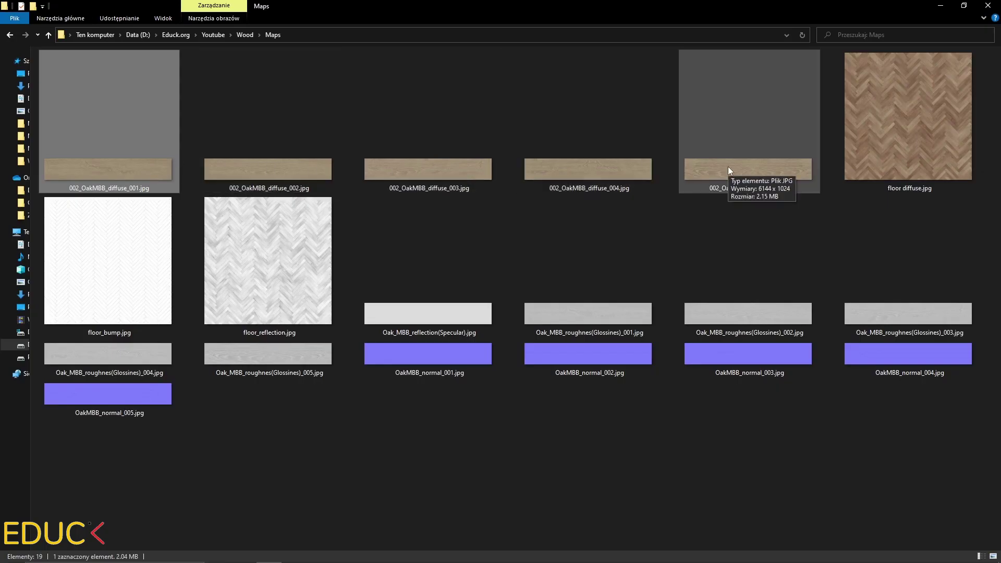
left_click(941, 9)
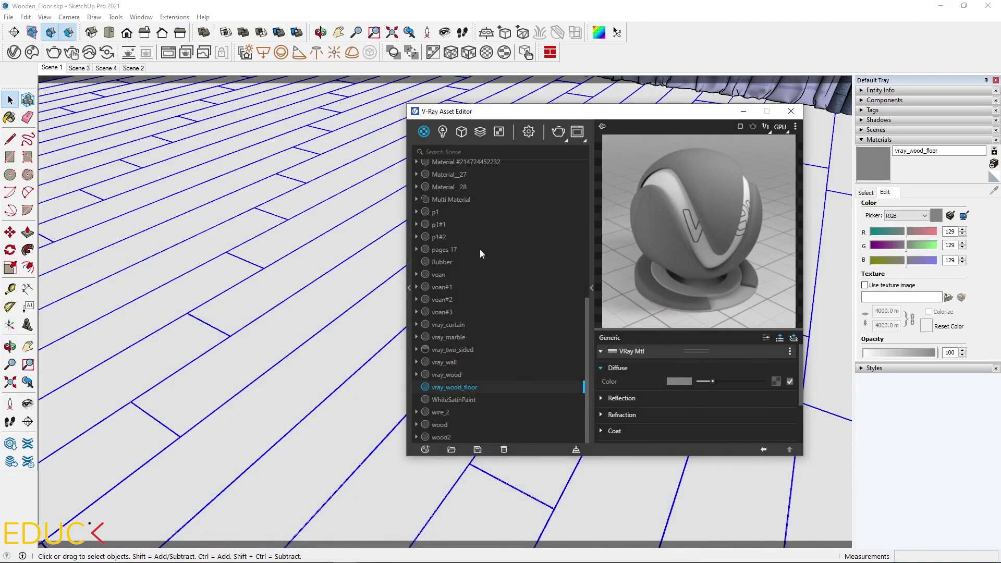
- Assign a Multi-Sub texture to the vray_wood_floor diffuse color and add five texture entries with IDs 0 to 4
left_click(776, 382)
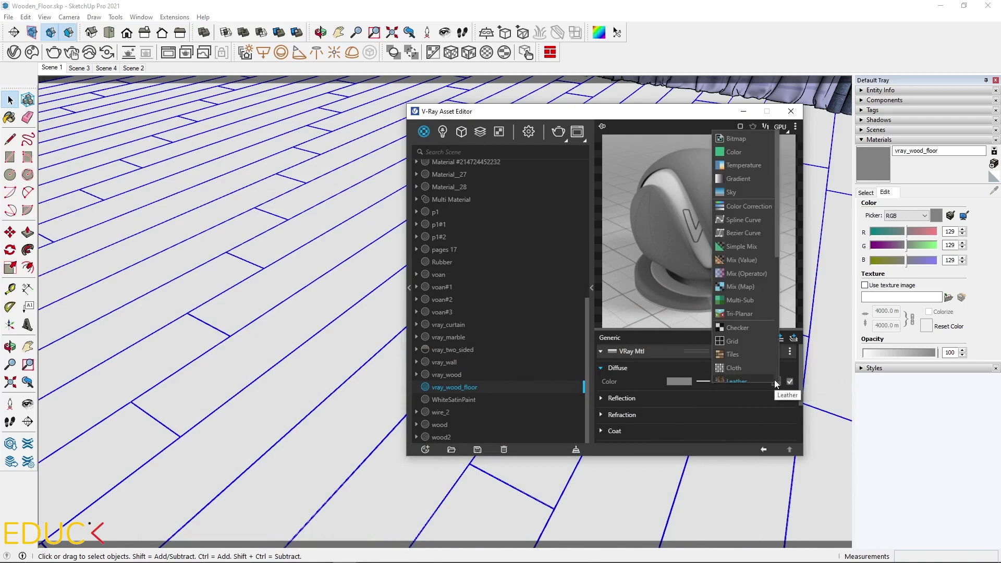
left_click(759, 301)
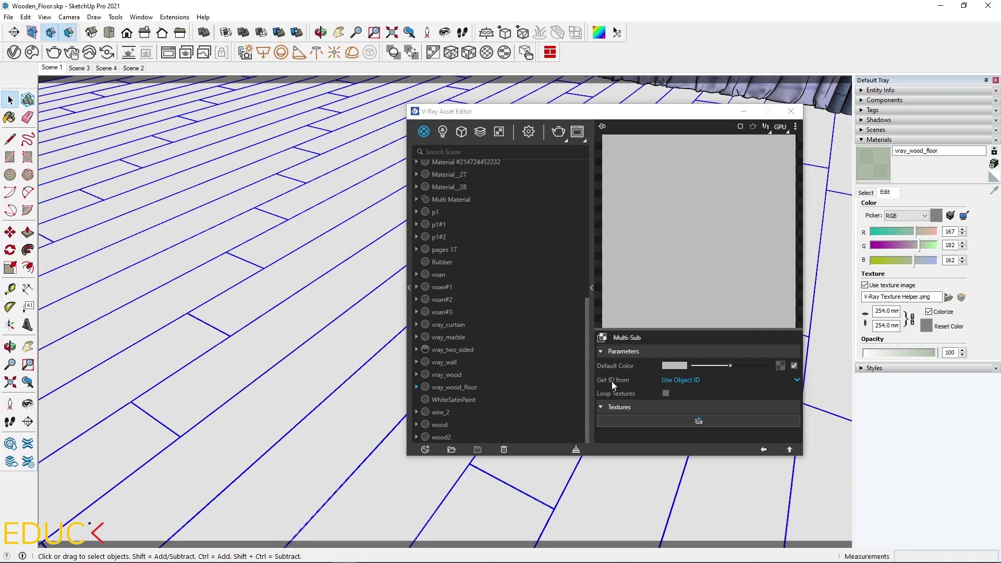
left_click(702, 421)
left_click(701, 421)
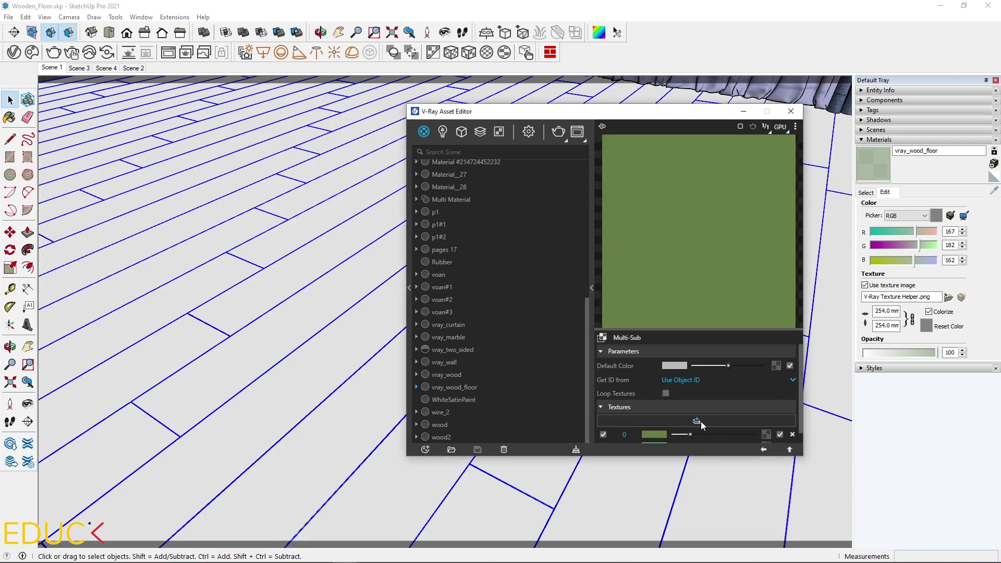
scroll(701, 421, "down", 1)
left_click(697, 398)
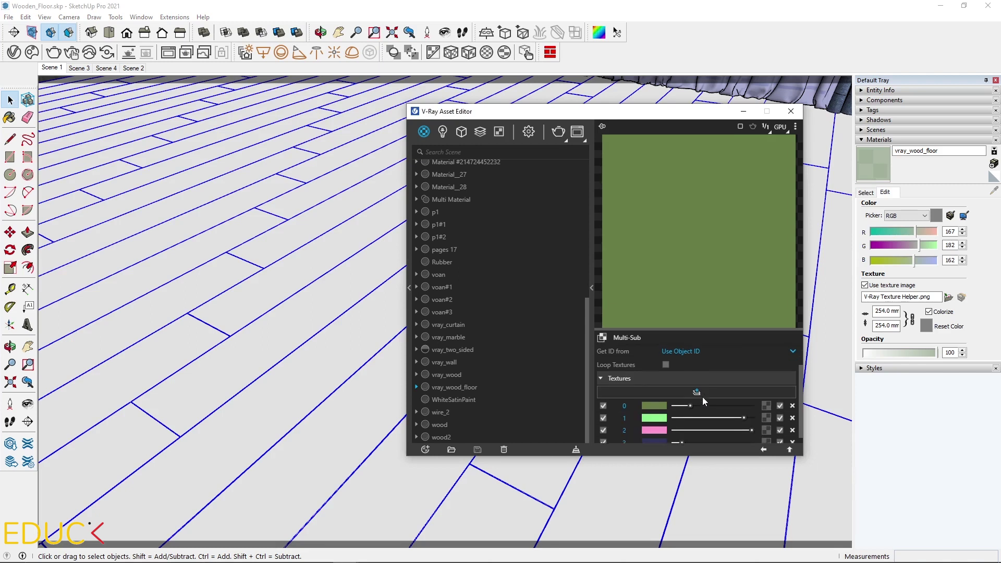
left_click(697, 398)
- Paint the grouped floor planks with the vray_wood_floor material and start an interactive V-Ray render
left_click(869, 166)
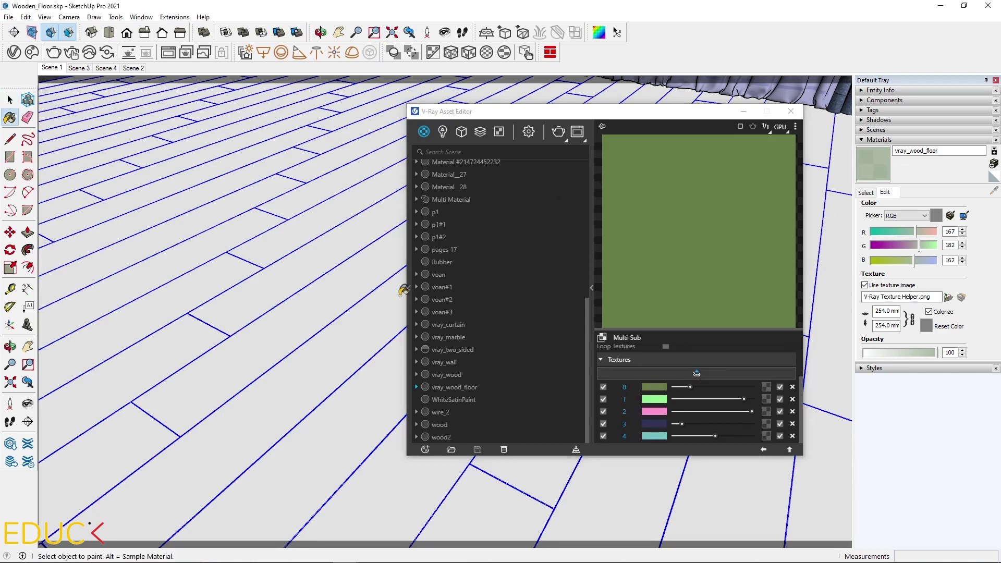
left_click(389, 306)
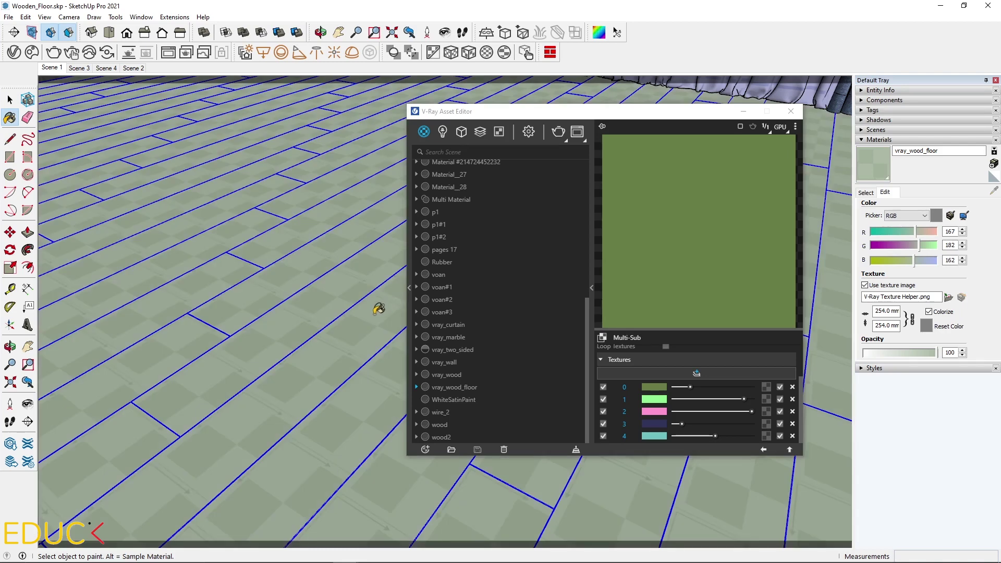
left_click(528, 132)
left_click(576, 183)
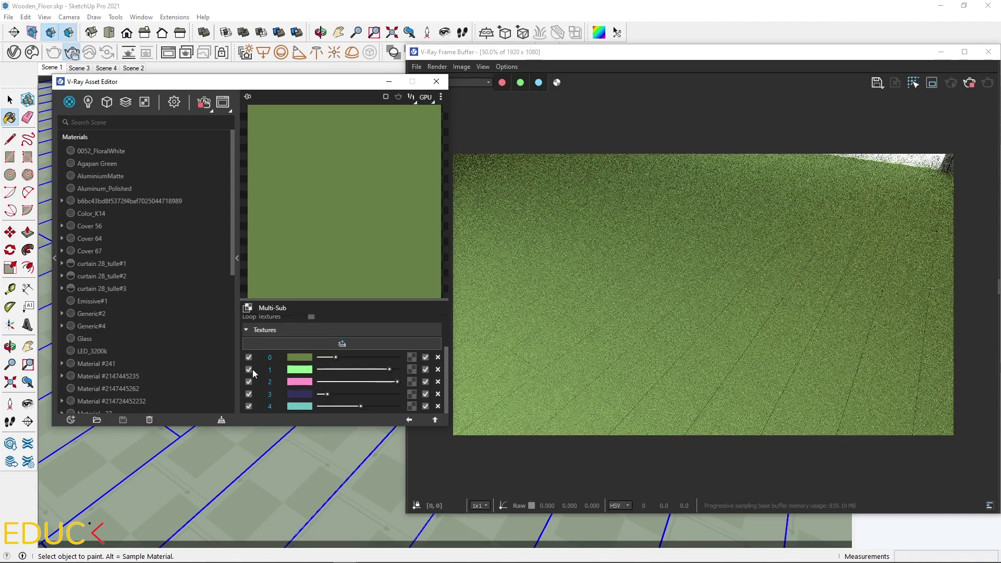
- Set the Multi-Sub texture to get its IDs from Random by Render ID
scroll(339, 389, "down", 2)
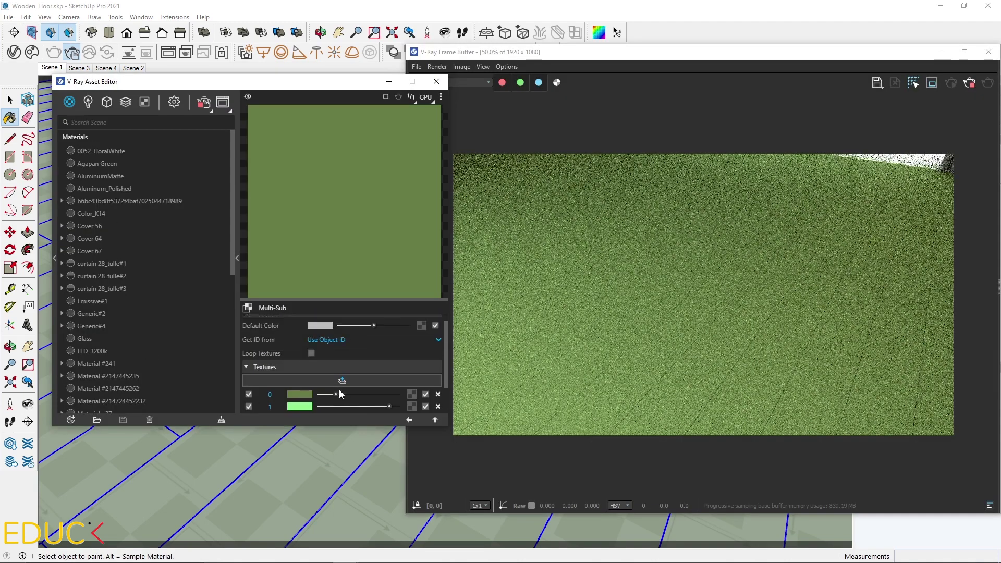
scroll(339, 392, "up", 1)
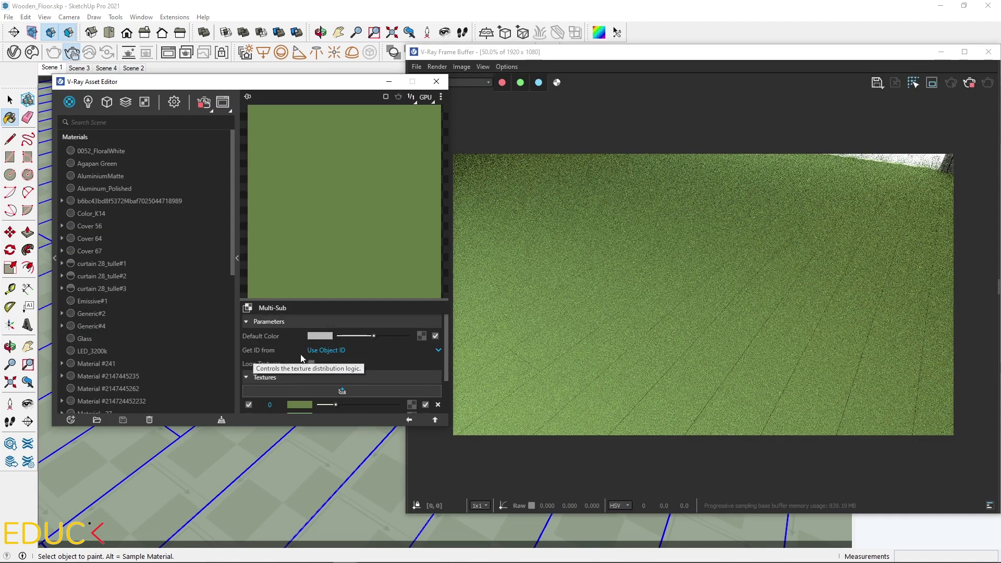
left_click(320, 351)
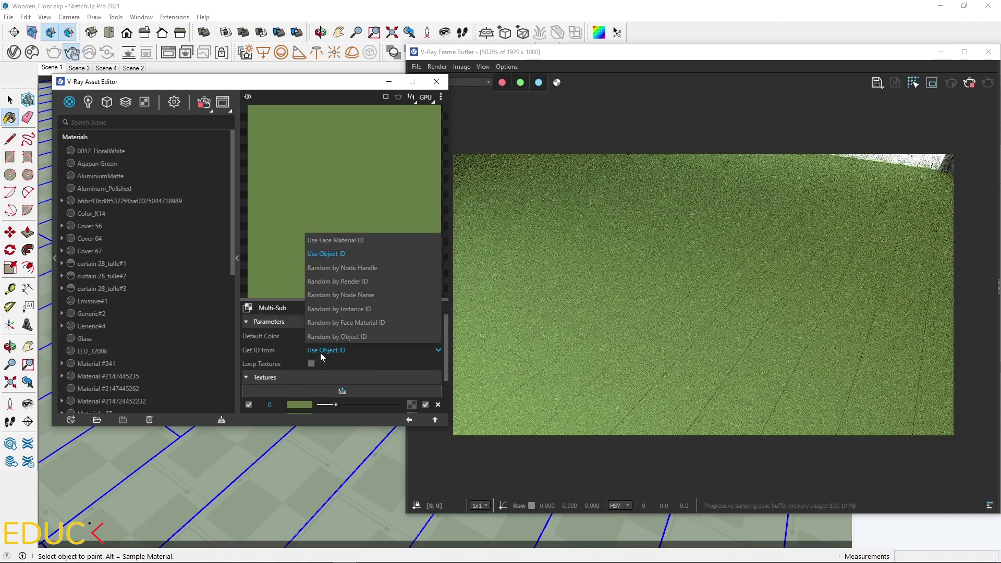
left_click(347, 282)
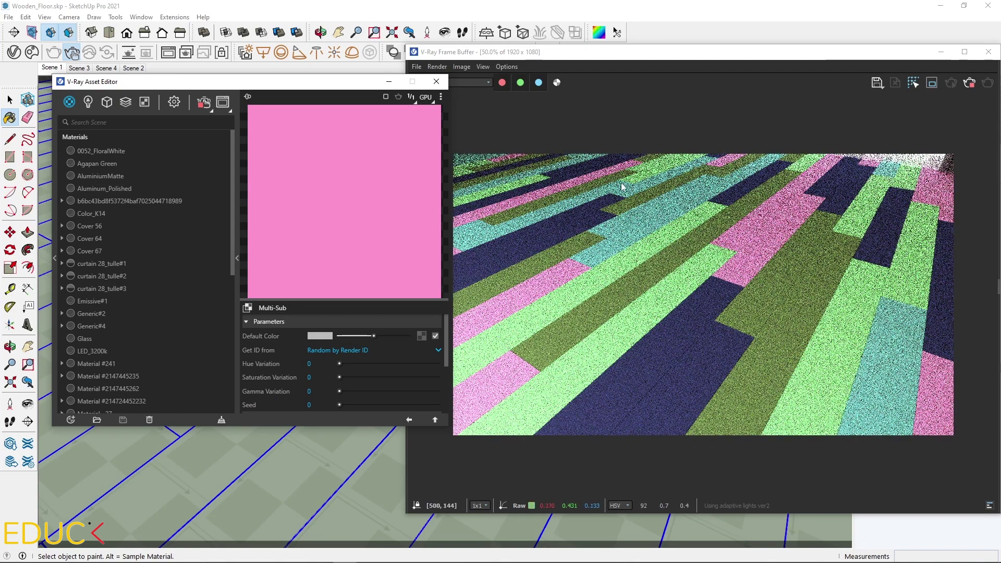
- Review the five texture entries in the Multi-Sub map and set its seed to 3
scroll(437, 375, "down", 3)
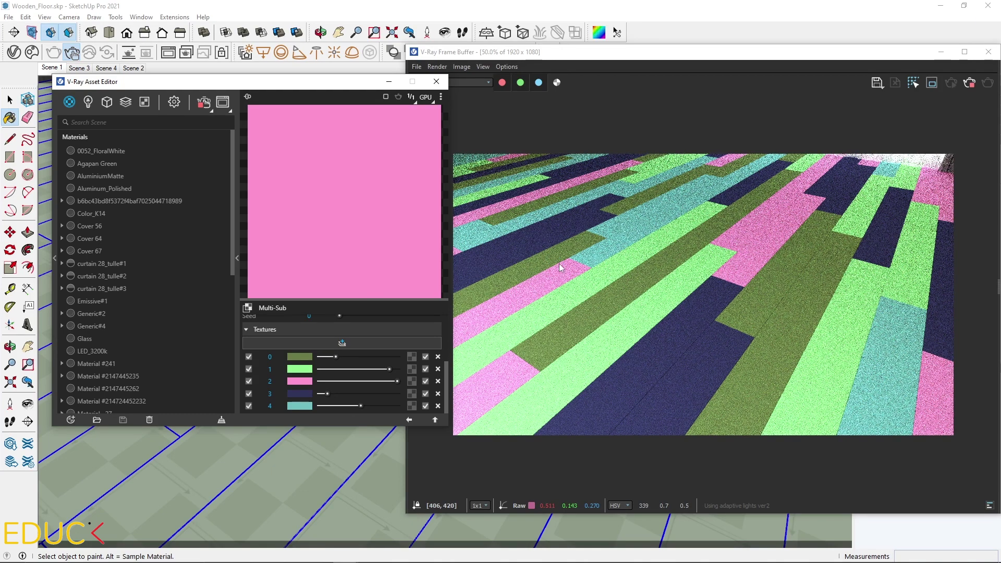
scroll(367, 393, "up", 2)
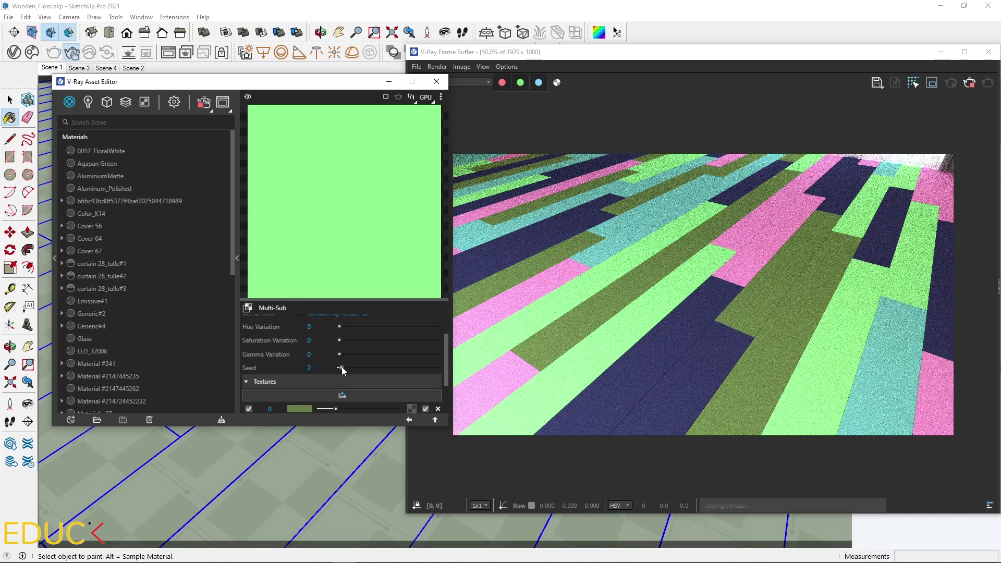
left_click(315, 368)
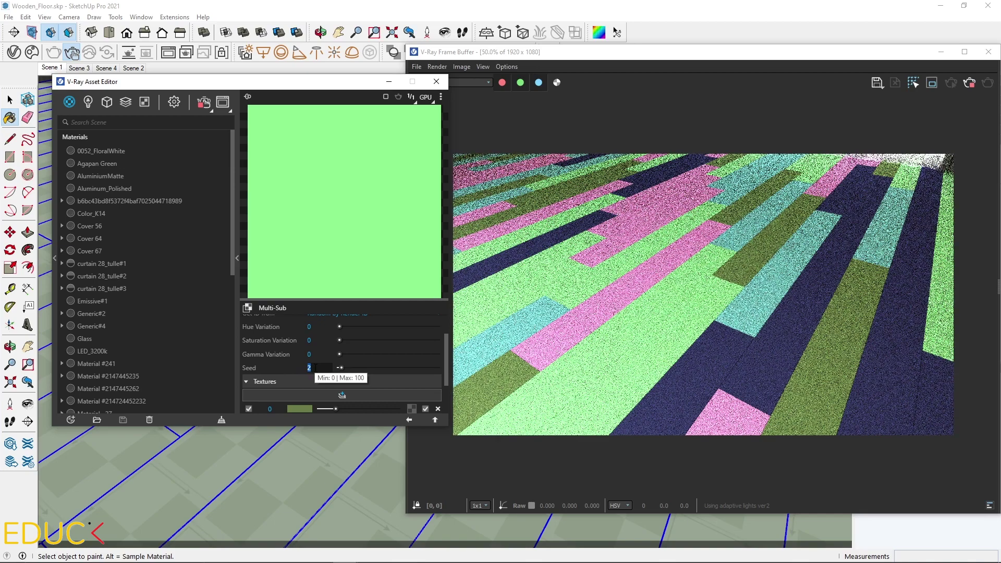
type("3")
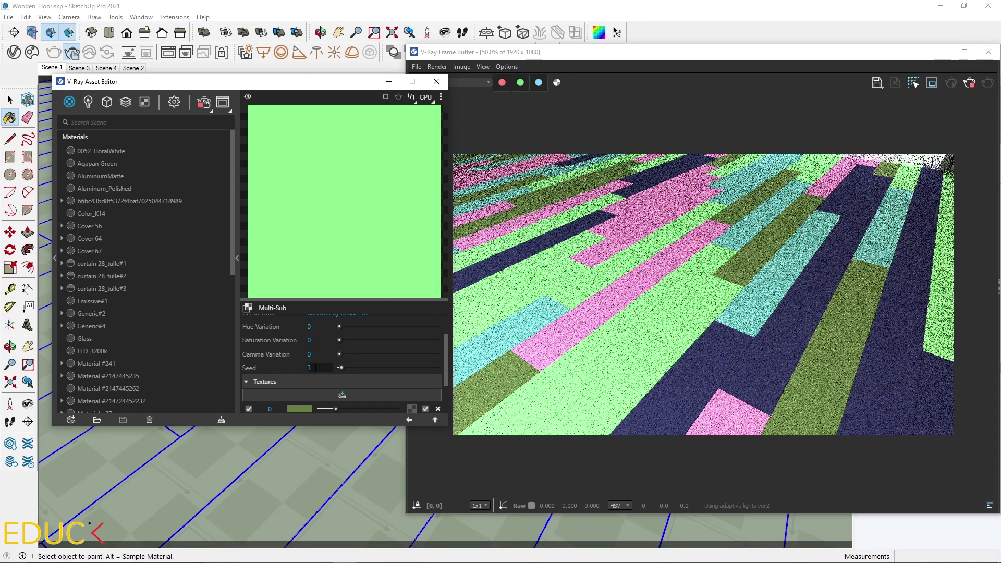
key("shift+Tab")
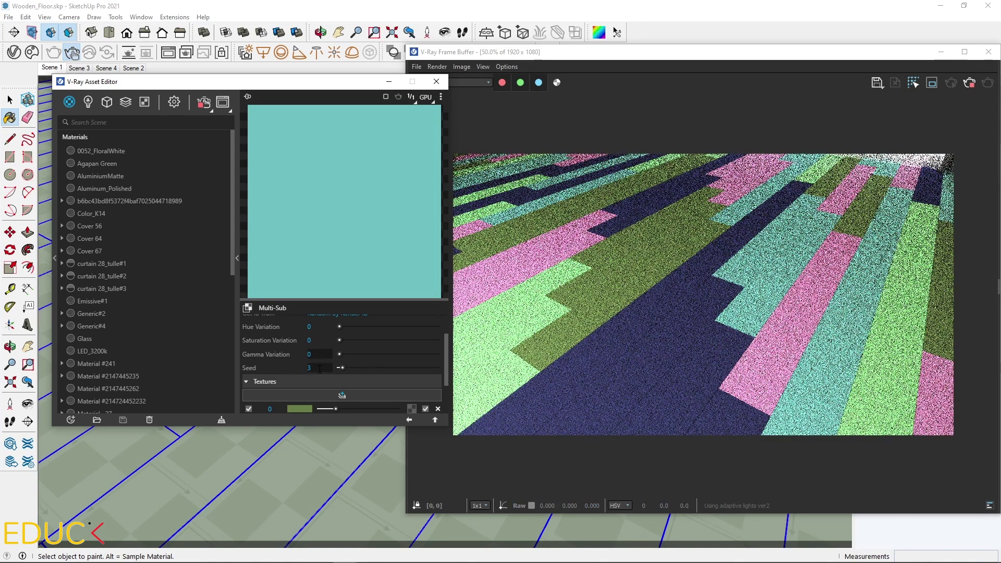
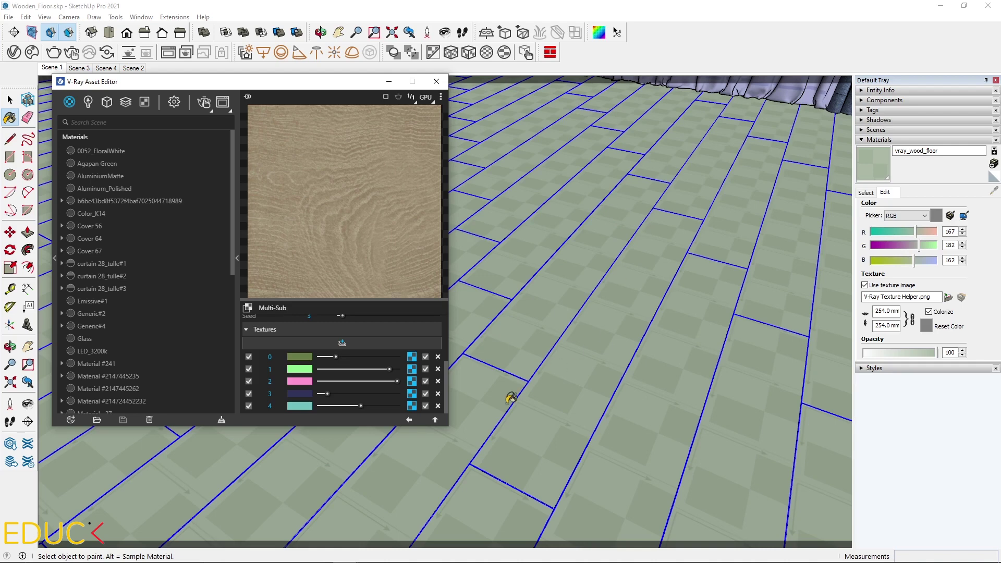
- Set the vray_wood_floor binding texture mode to Custom mode and load 002_OakMBB_diffuse_001.jpg as its bitmap texture
left_click(410, 420)
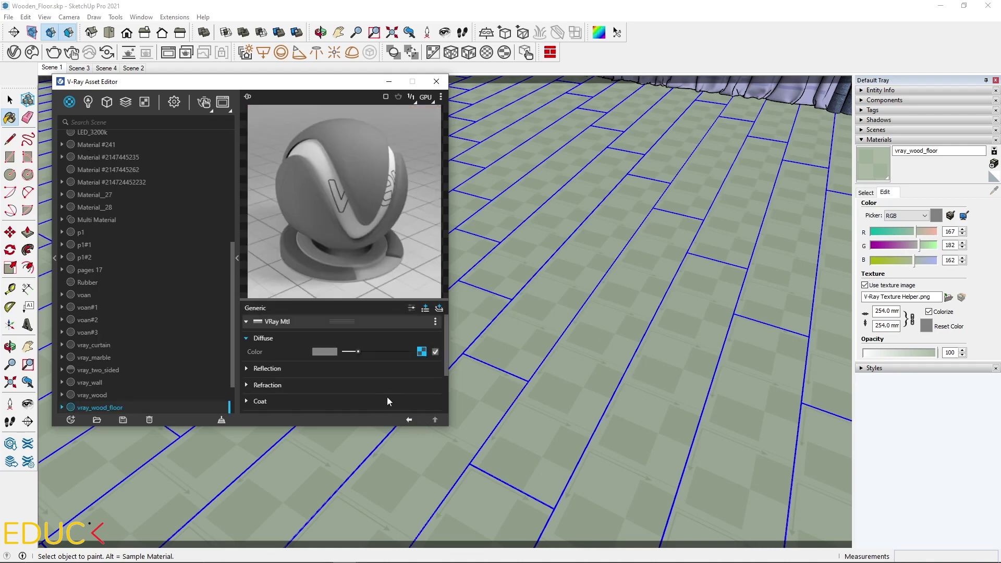
scroll(379, 387, "down", 3)
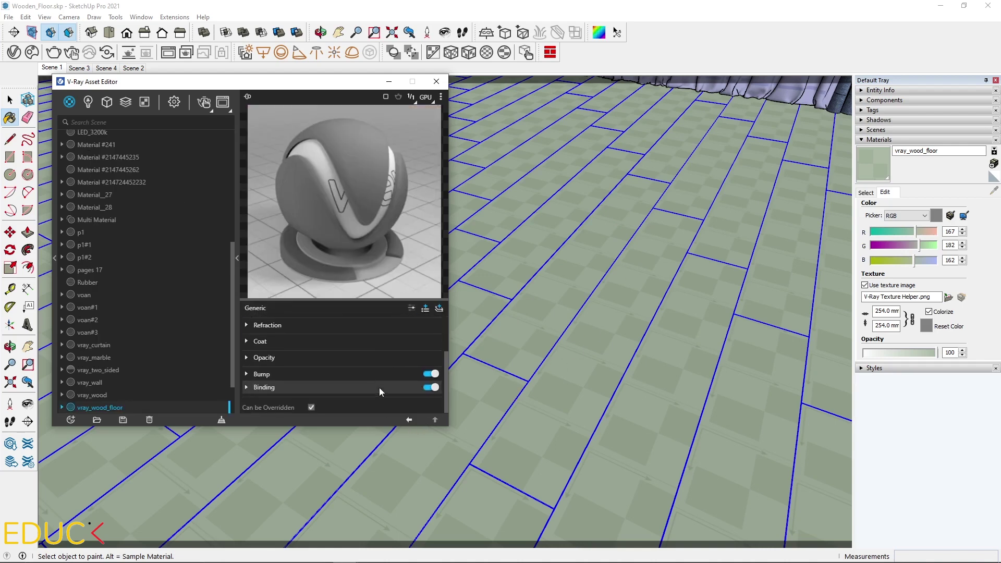
left_click(327, 389)
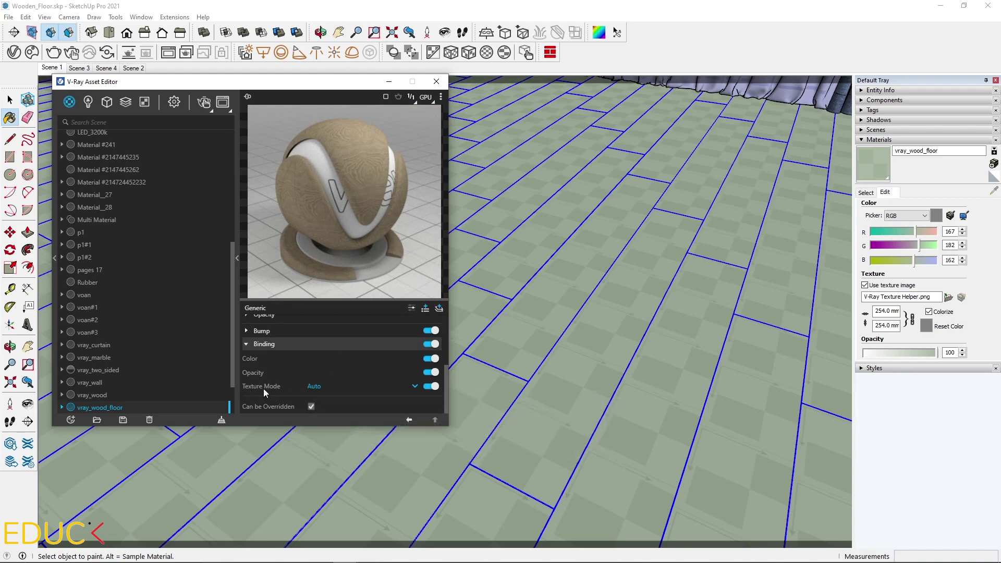
left_click(321, 386)
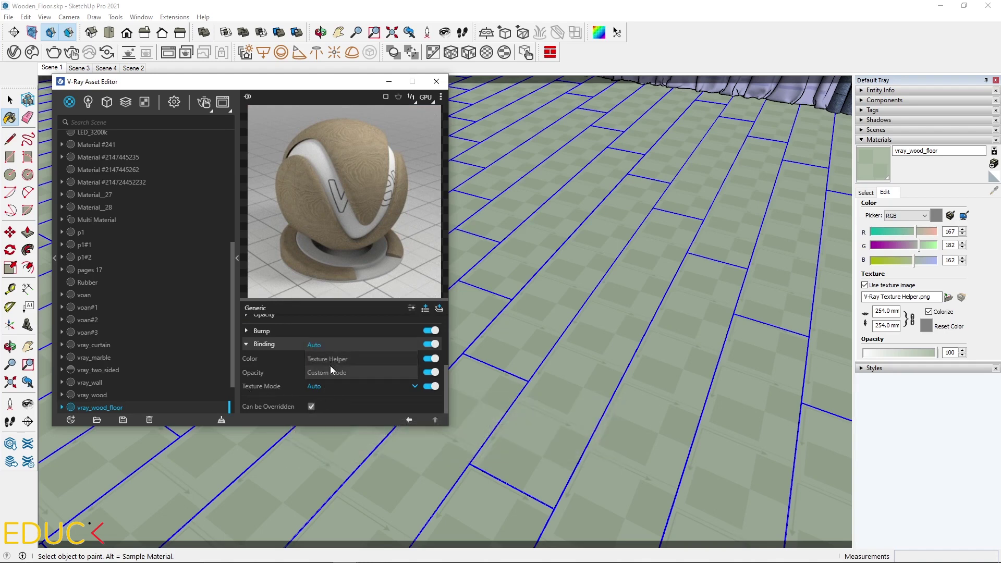
left_click(330, 370)
scroll(327, 389, "down", 1)
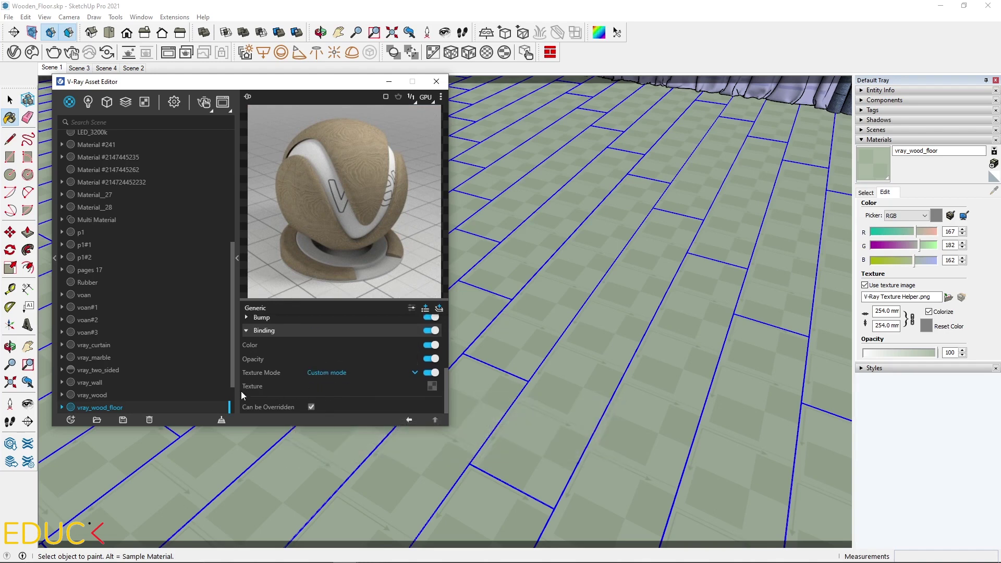
left_click(434, 387)
left_click(401, 117)
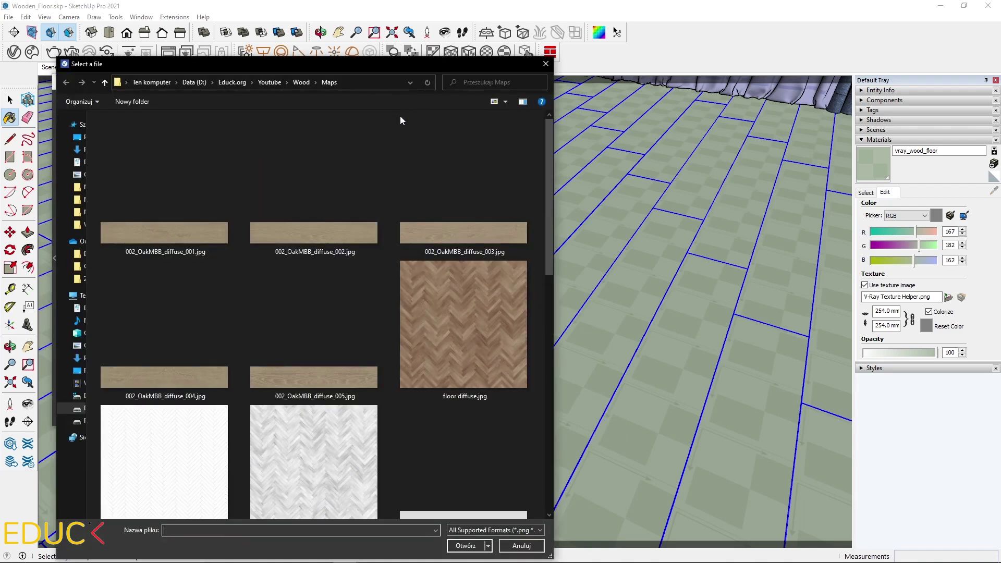
double_click(170, 229)
- Unlock the aspect ratio of the vray_wood_floor texture and set its size to 1500 mm wide by 200 mm high
middle_click_drag(584, 466, 436, 451)
scroll(400, 400, "down", 3)
scroll(436, 452, "up", 3)
scroll(436, 452, "up", 2)
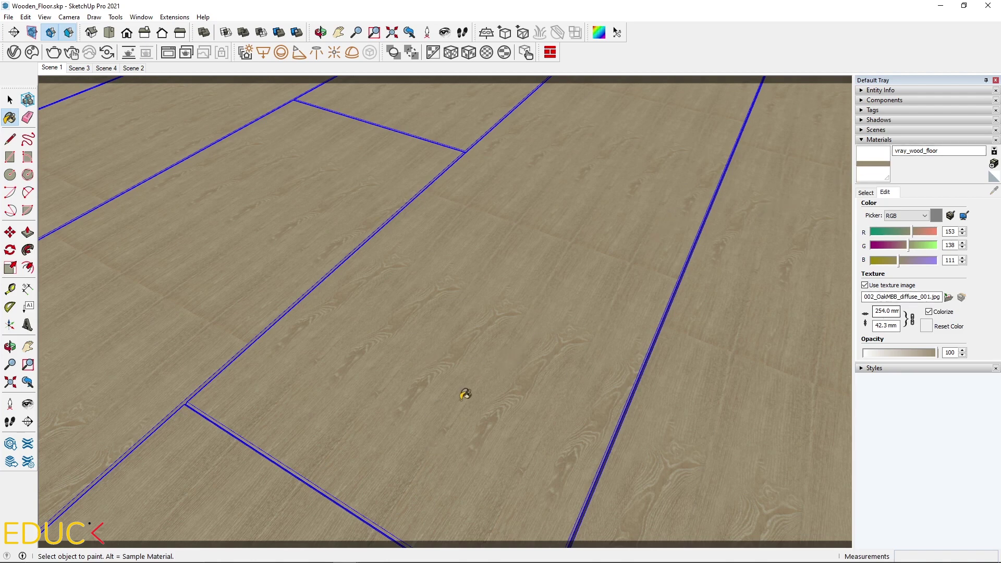
scroll(460, 411, "down", 5)
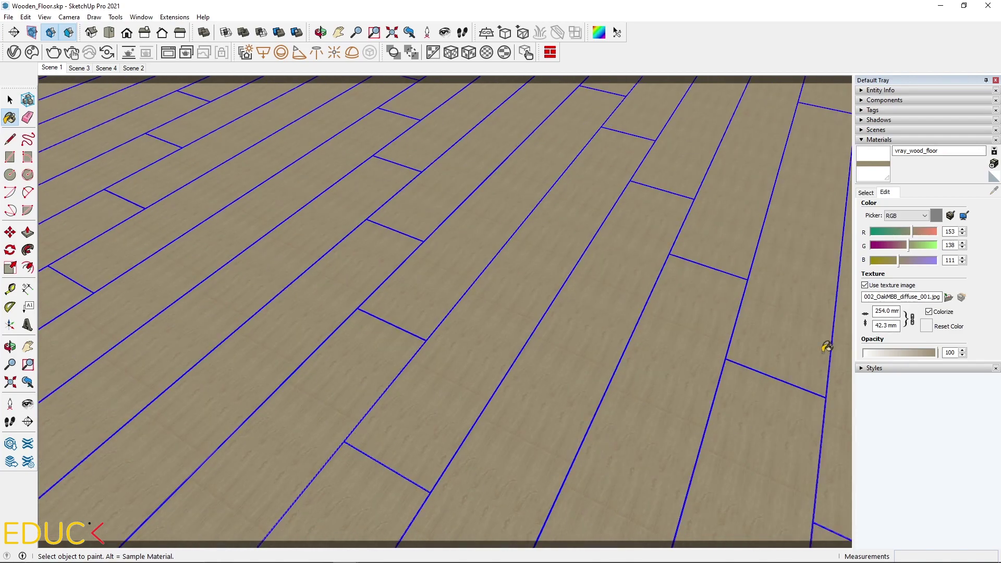
left_click(887, 312)
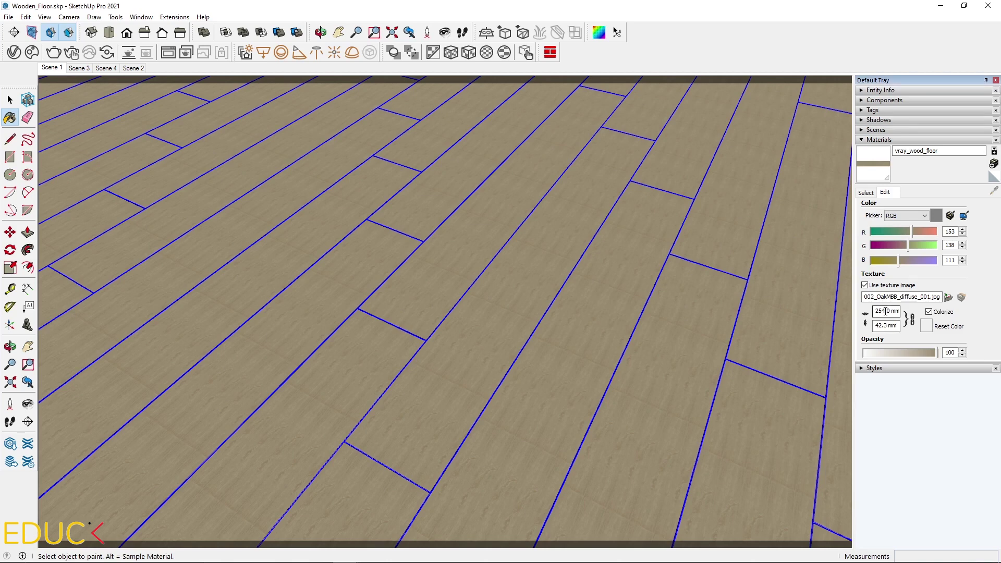
left_click_drag(886, 311, 867, 318)
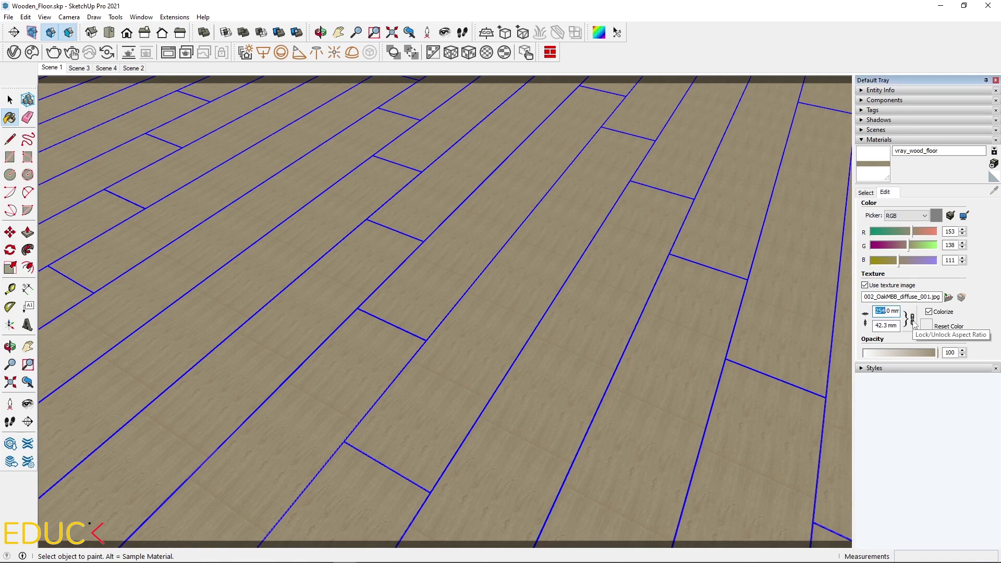
left_click(913, 320)
left_click(884, 311)
key("shift+Home")
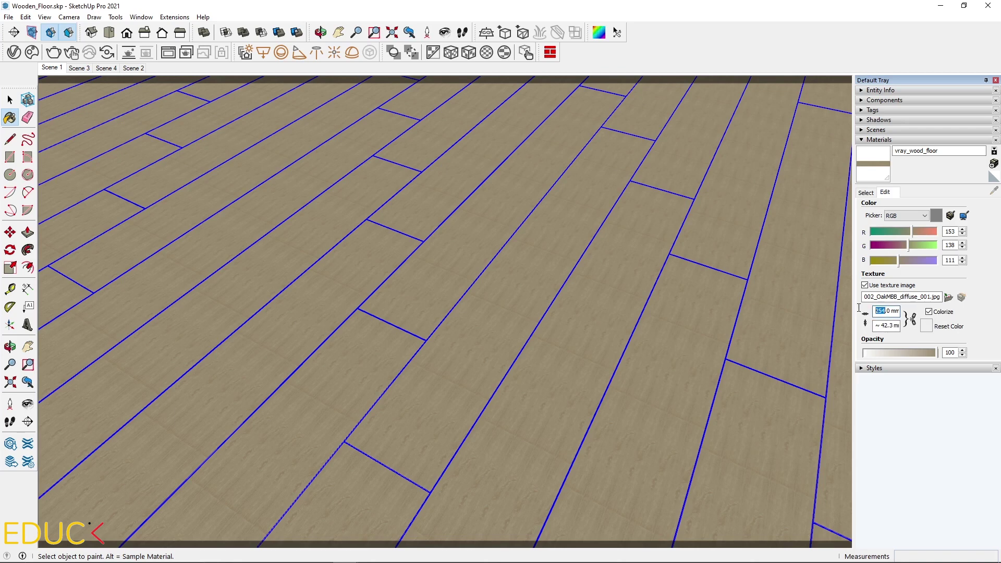
type("1500")
key("Tab")
type("200")
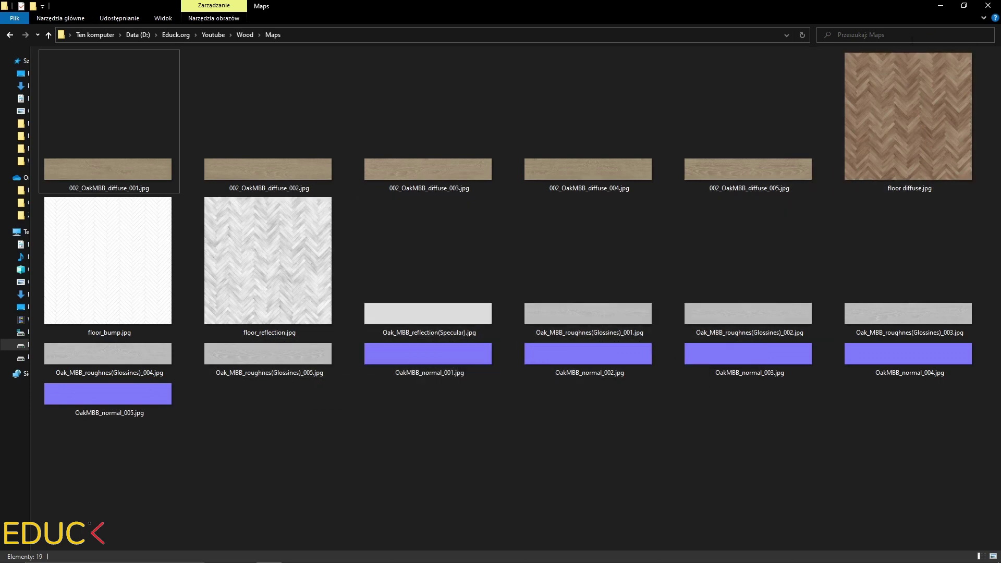
- Assign the bitmap Oak_MBB_reflection(Specular).jpg to the reflection color of vray_wood_floor and return to the material's settings
left_click(946, 4)
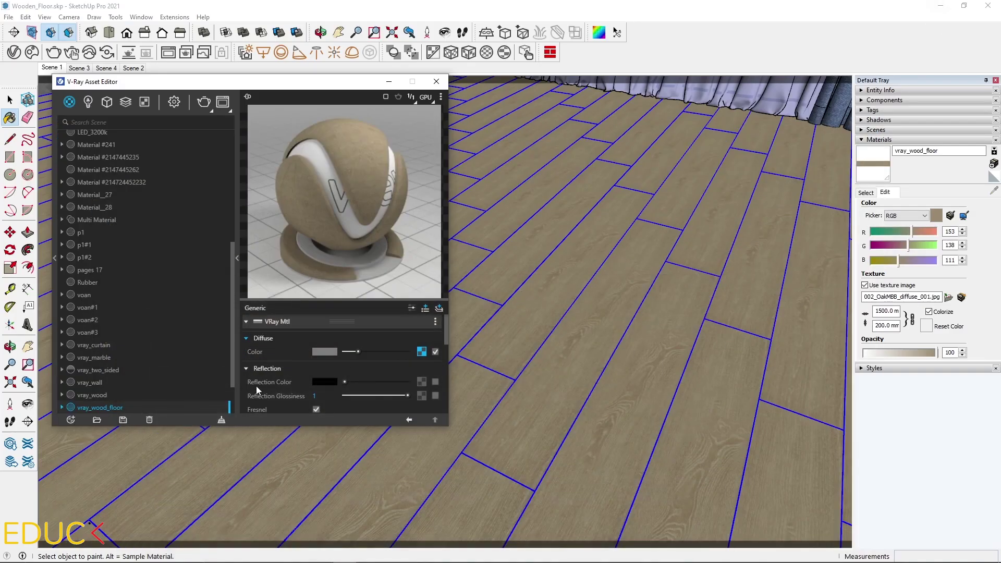
left_click(423, 387)
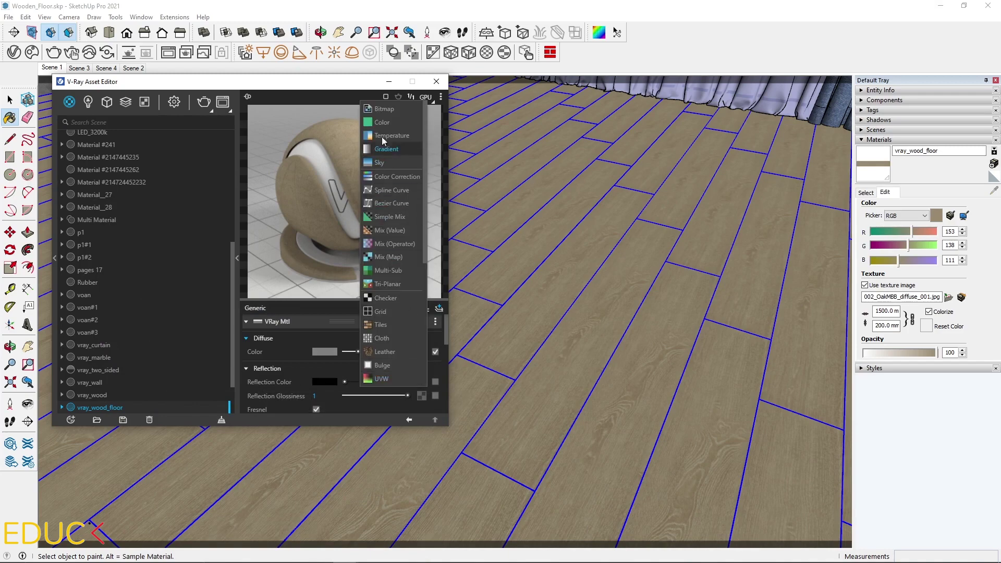
left_click(388, 111)
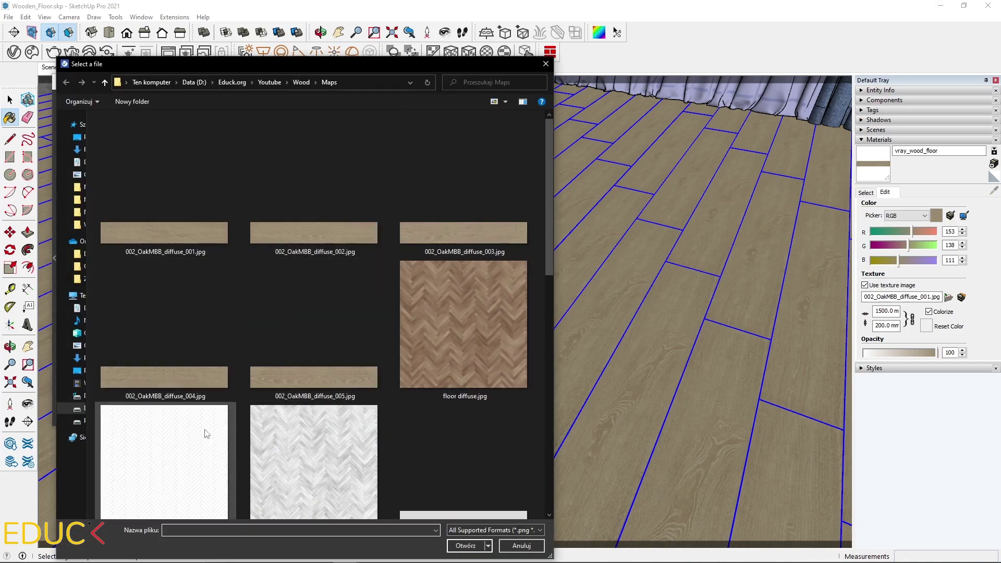
scroll(331, 350, "down", 3)
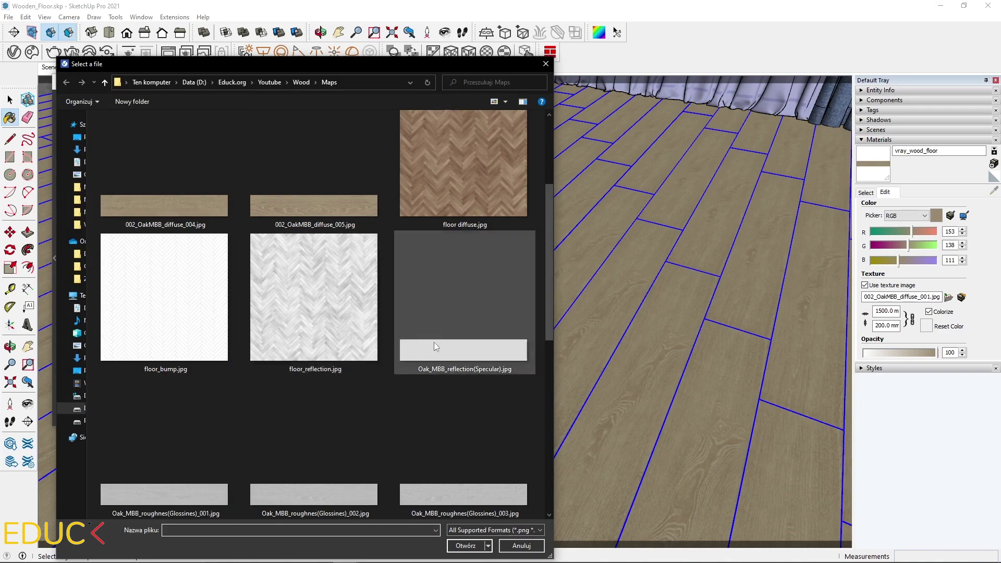
left_click(444, 376)
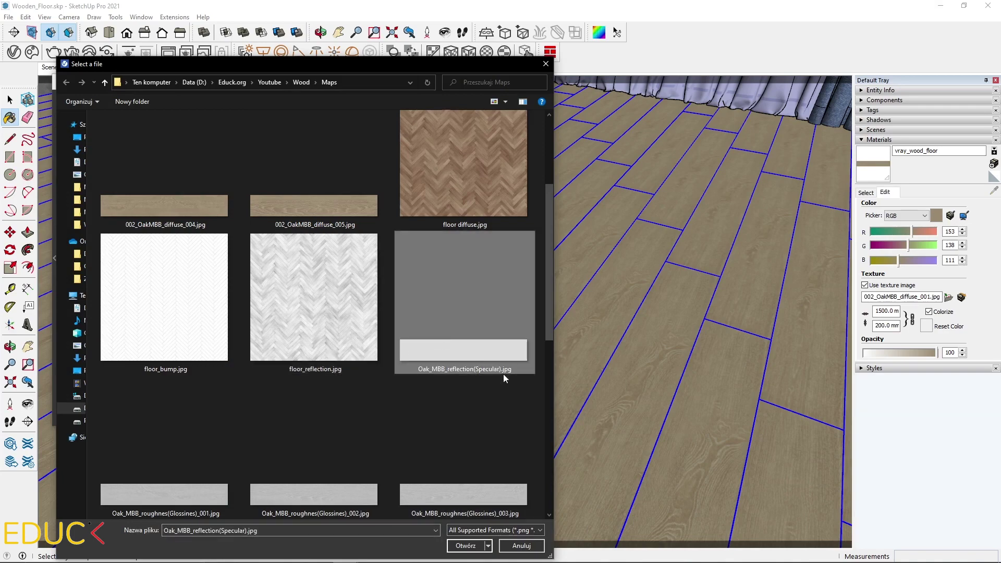
left_click(465, 546)
left_click(409, 420)
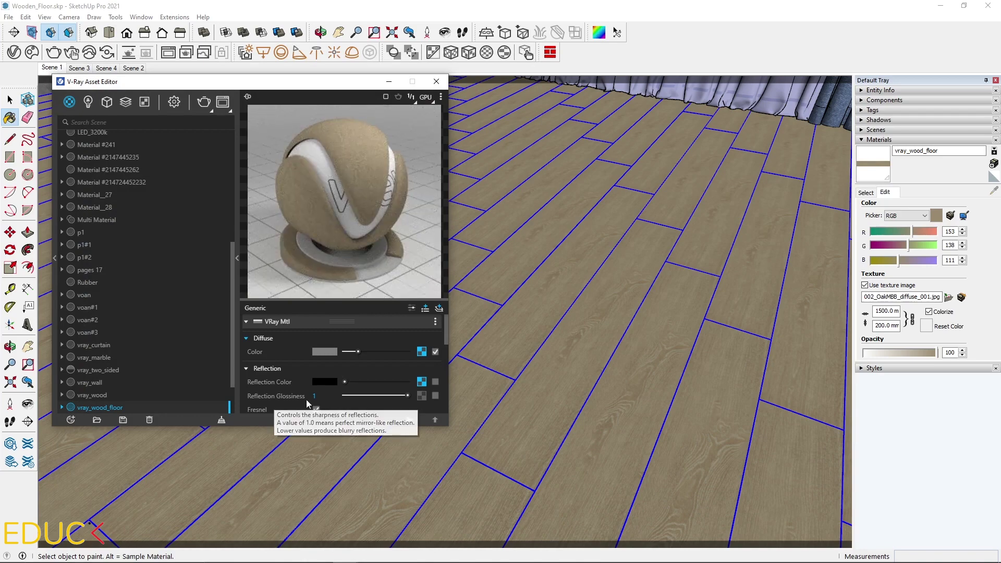
- Copy the diffuse Multi-Sub texture and paste it as a copy into the reflection glossiness texture slot
mouse_move(303, 396)
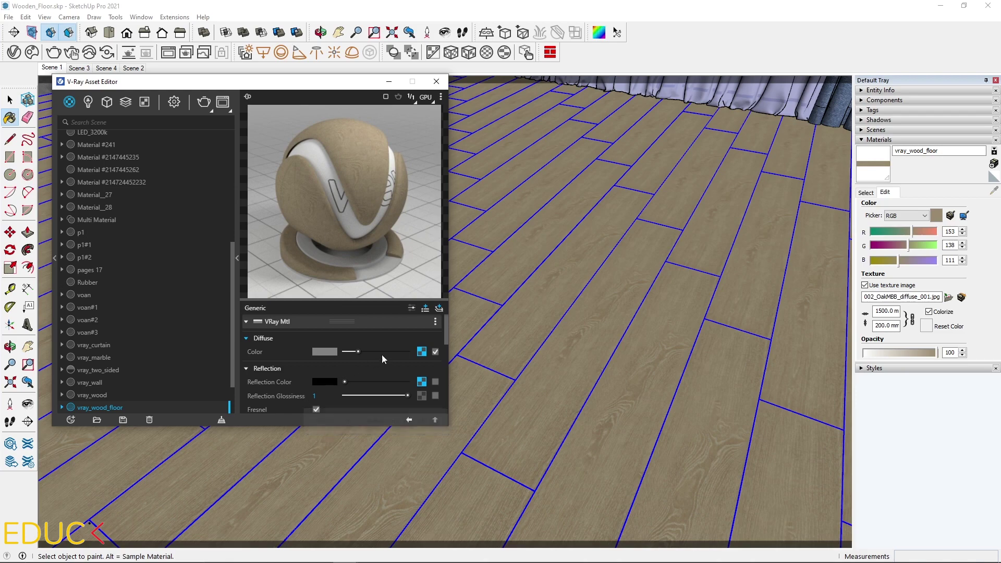
right_click(423, 352)
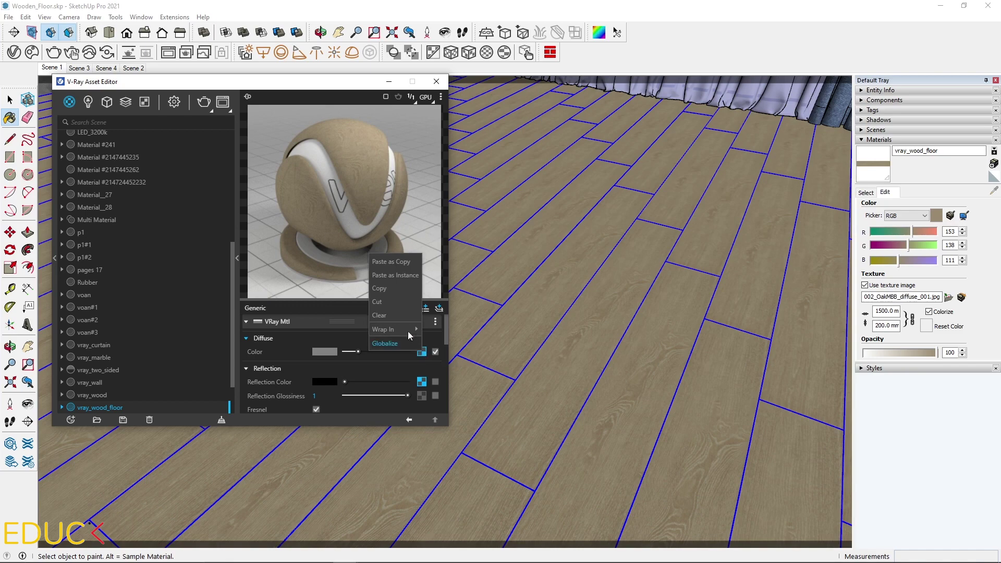
left_click(391, 287)
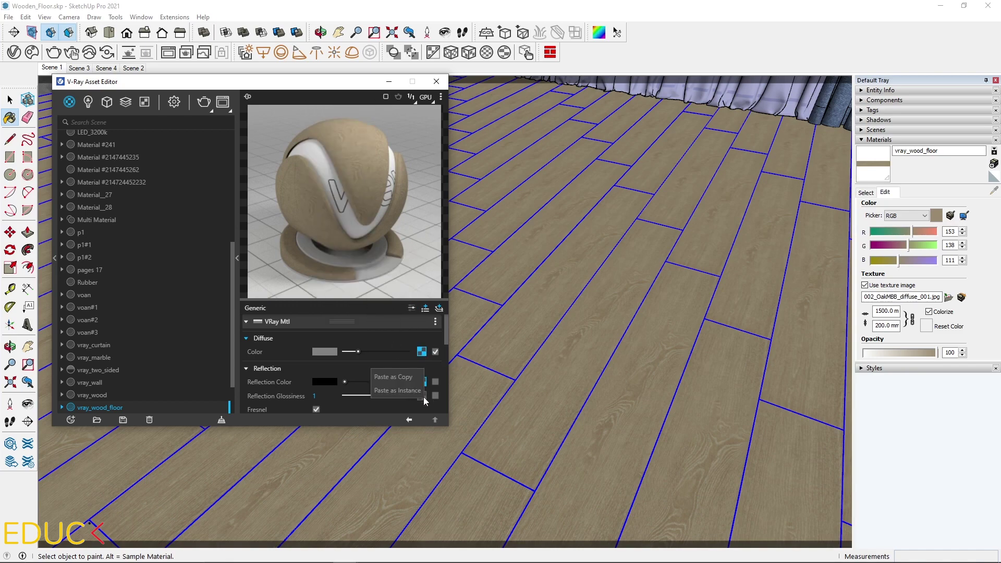
right_click(407, 379)
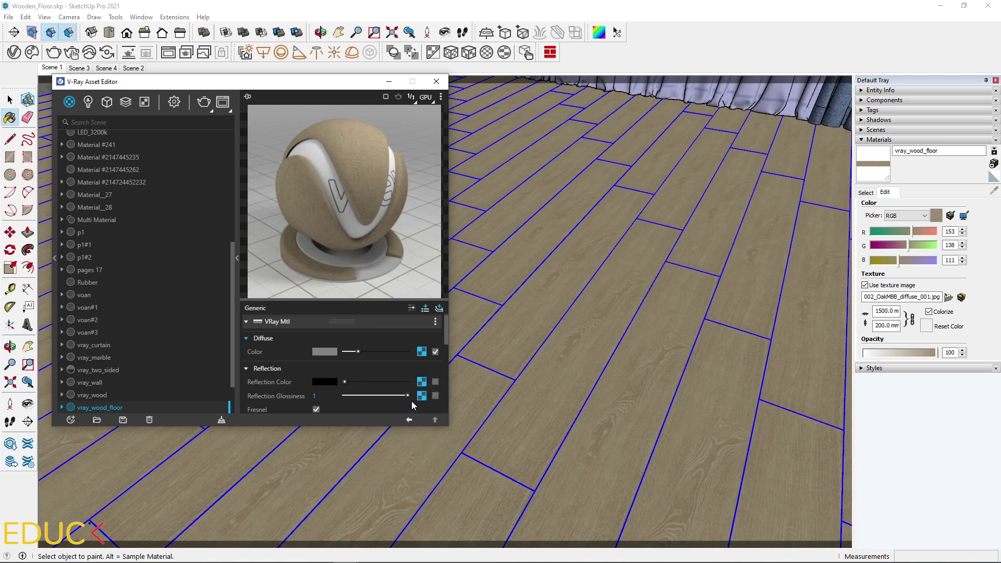
- Load Oak_MBB_roughnes(Glossines)_001.jpg as the bitmap of sub-texture 0 in the reflection glossiness Multi-Sub texture
left_click(421, 391)
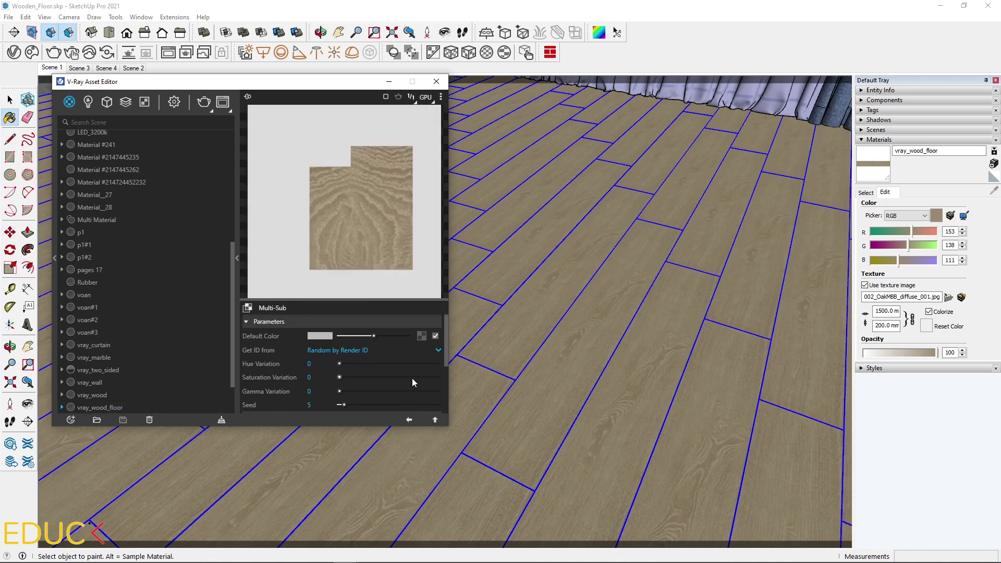
scroll(413, 383, "down", 3)
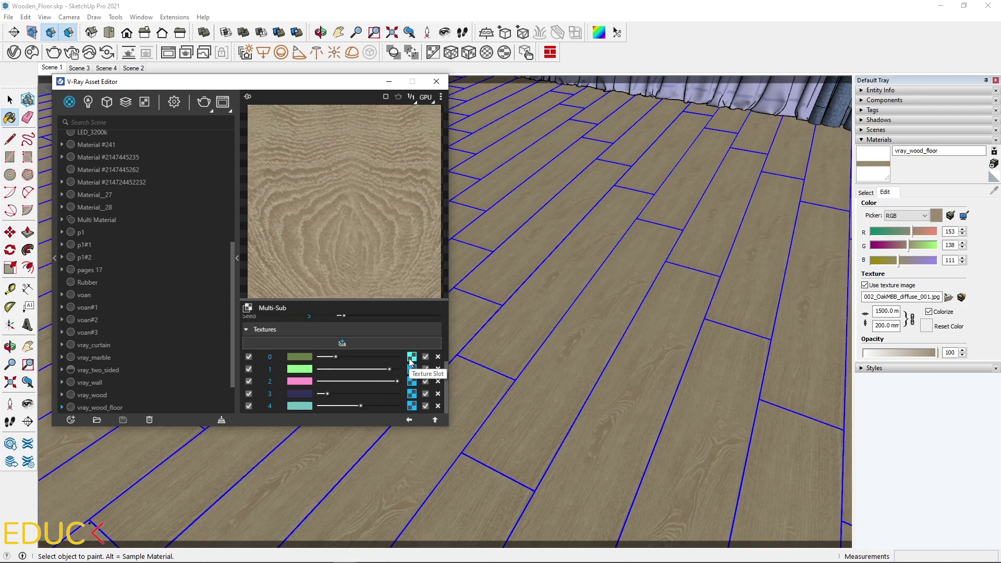
left_click(411, 359)
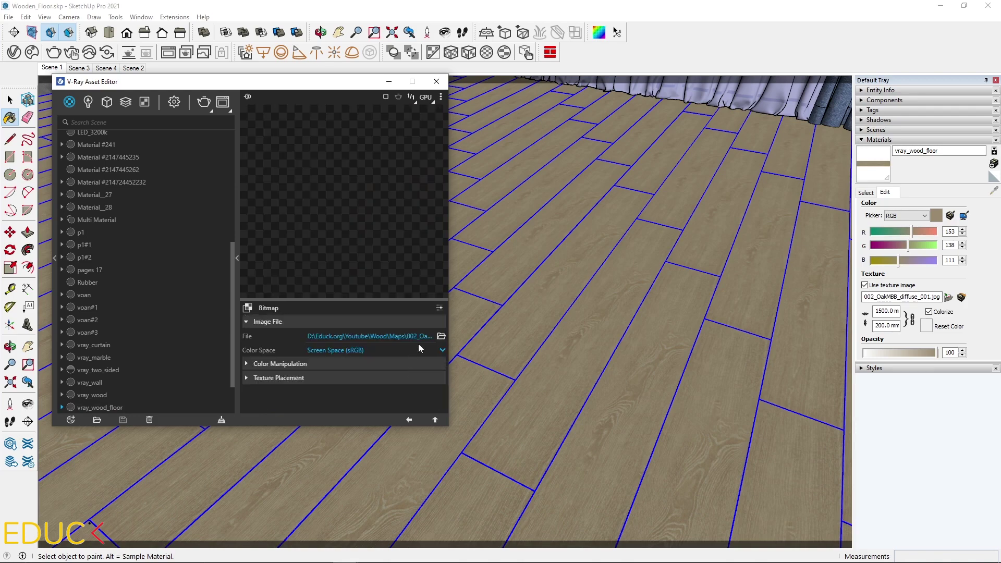
left_click(441, 336)
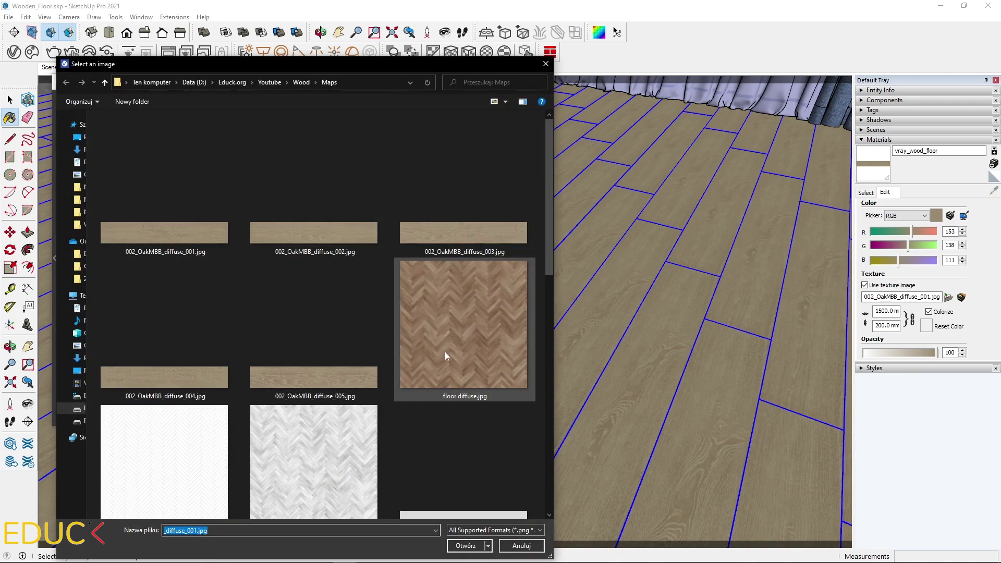
scroll(446, 352, "down", 5)
double_click(163, 348)
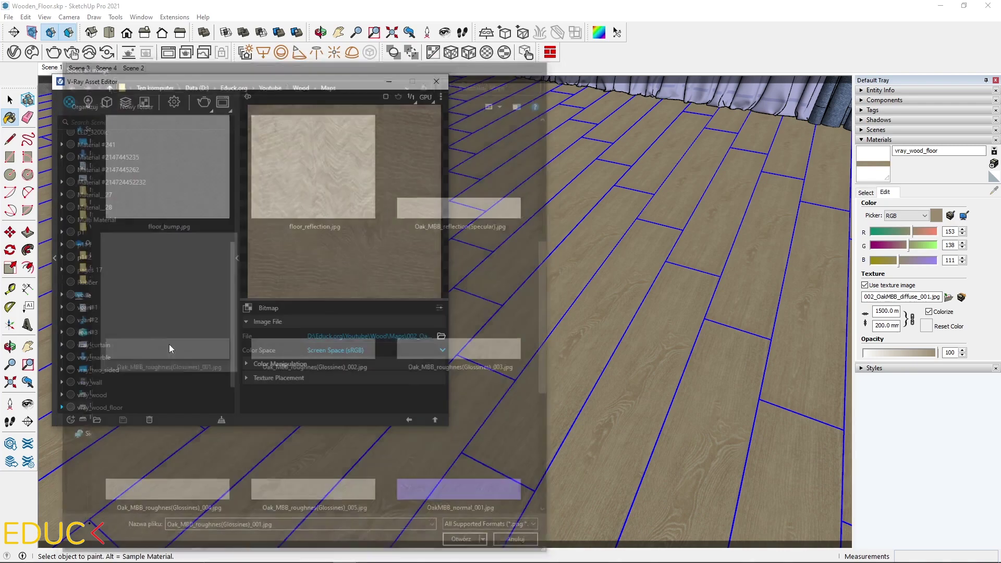
left_click(409, 420)
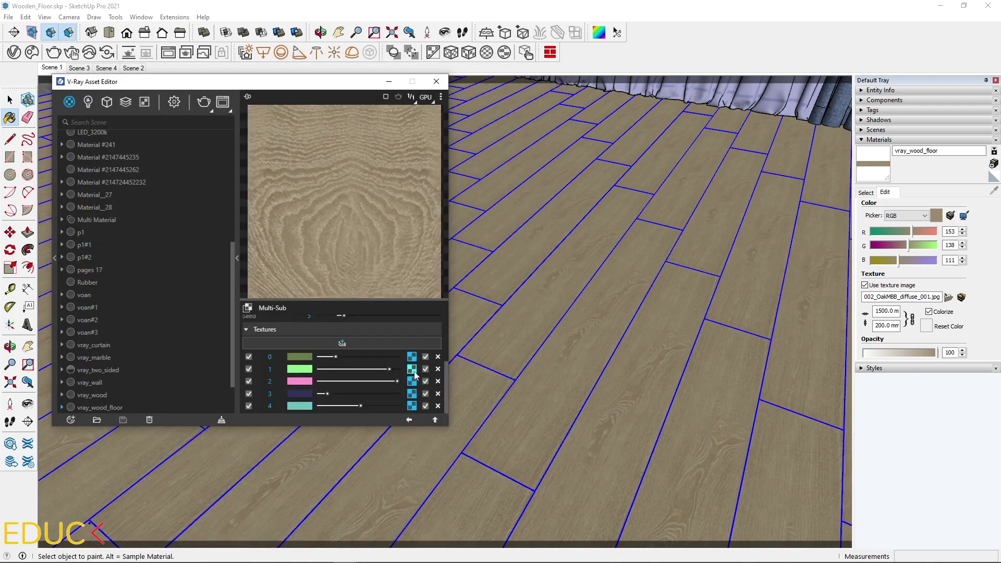
- Load Oak_MBB_roughnes(Glossines)_002.jpg into sub-texture 1 and Oak_MBB_roughnes(Glossines)_003.jpg into sub-texture 2 of the glossiness Multi-Sub
left_click(414, 375)
left_click(441, 335)
double_click(288, 408)
left_click(409, 420)
left_click(412, 393)
left_click(441, 335)
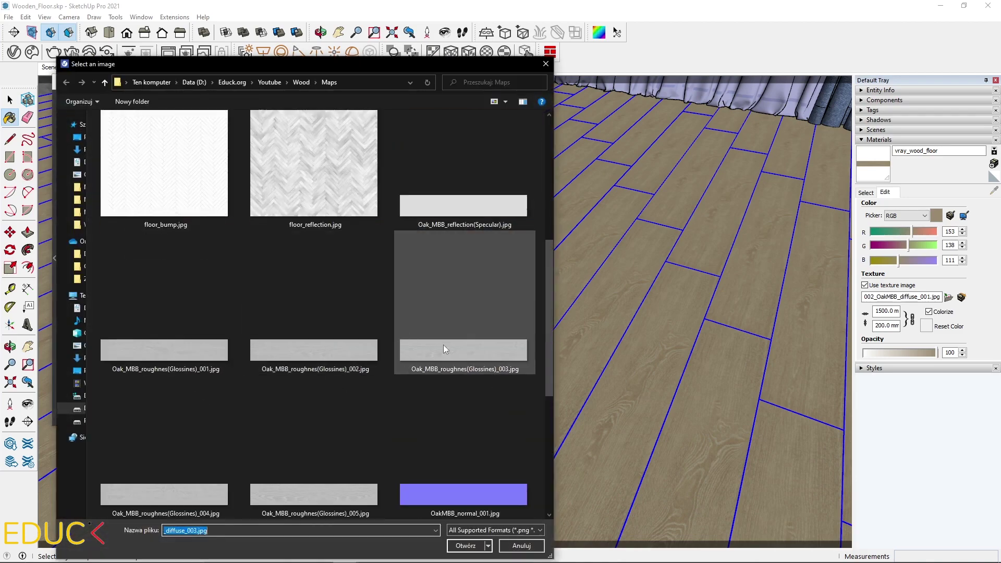
double_click(443, 345)
left_click(409, 419)
- Load Oak_MBB_roughnes(Glossines)_004.jpg into sub-texture 3 and Oak_MBB_roughnes(Glossines)_005.jpg into sub-texture 4 of the glossiness Multi-Sub
left_click(412, 406)
left_click(441, 336)
double_click(197, 478)
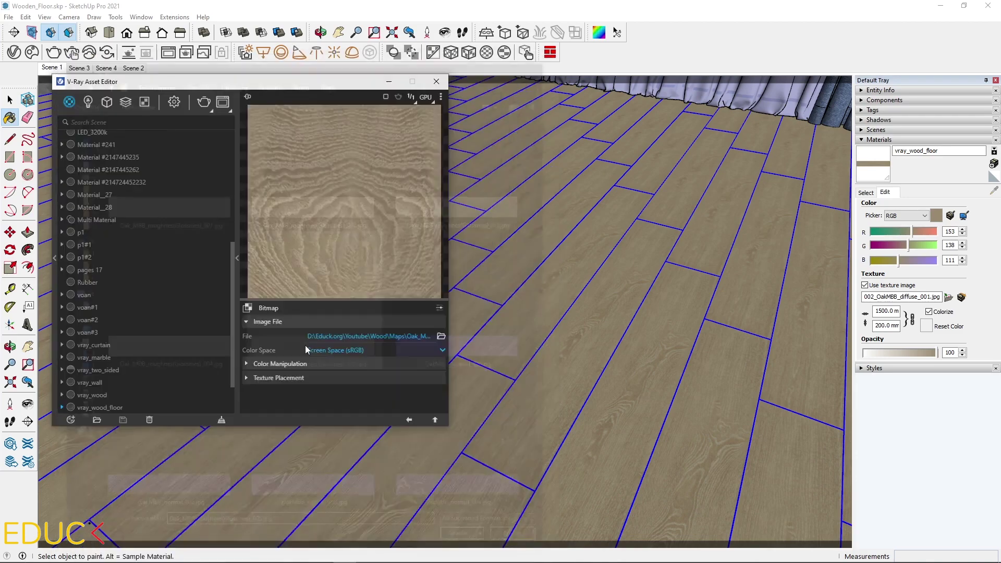
left_click(408, 420)
- Set the glossiness Multi-Sub seed to 3 and return to the vray_wood_floor material settings
scroll(384, 389, "up", 3)
scroll(384, 389, "down", 3)
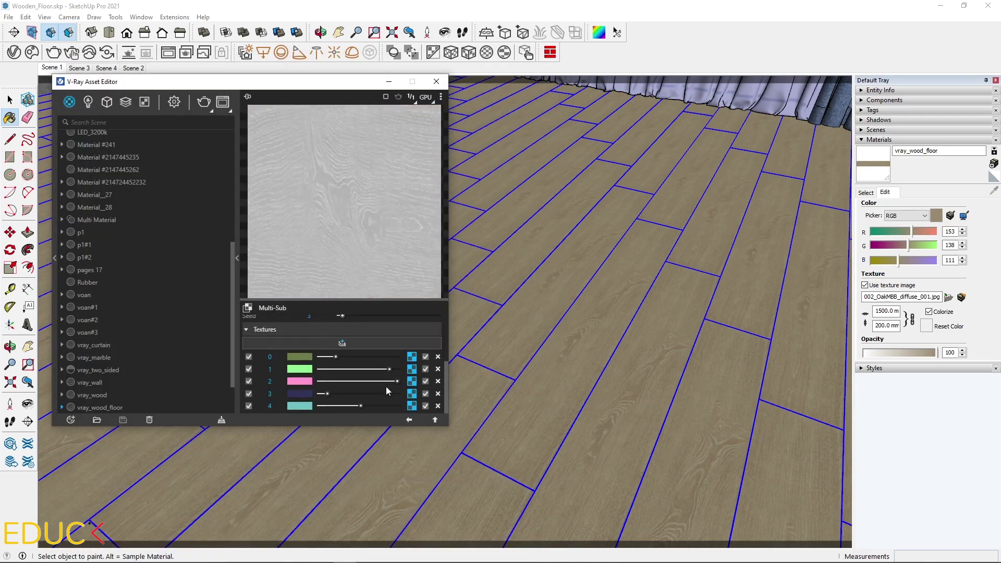
left_click(410, 421)
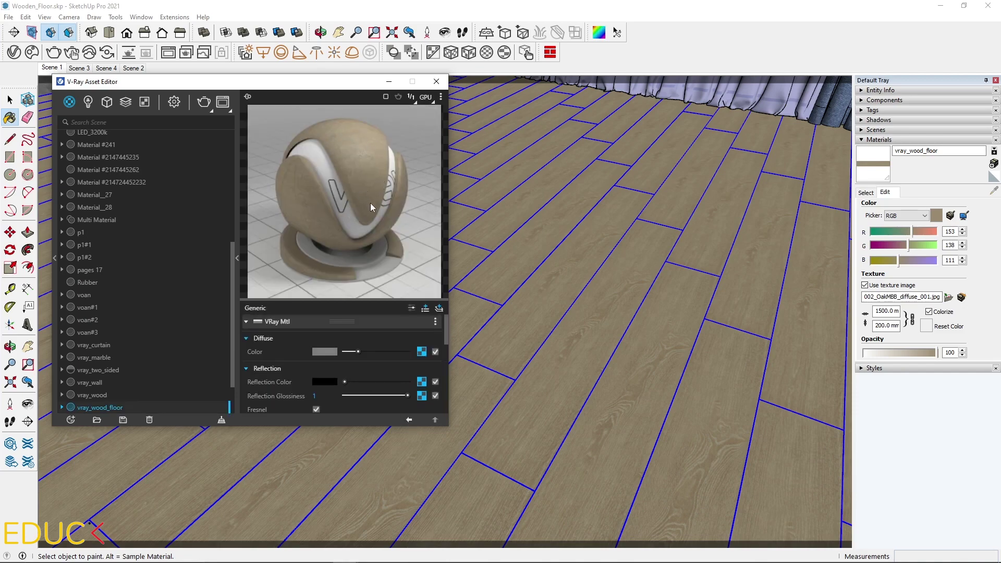
- Render the scene and inspect the reflections on the plank floor in the V-Ray Frame Buffer
left_click(204, 102)
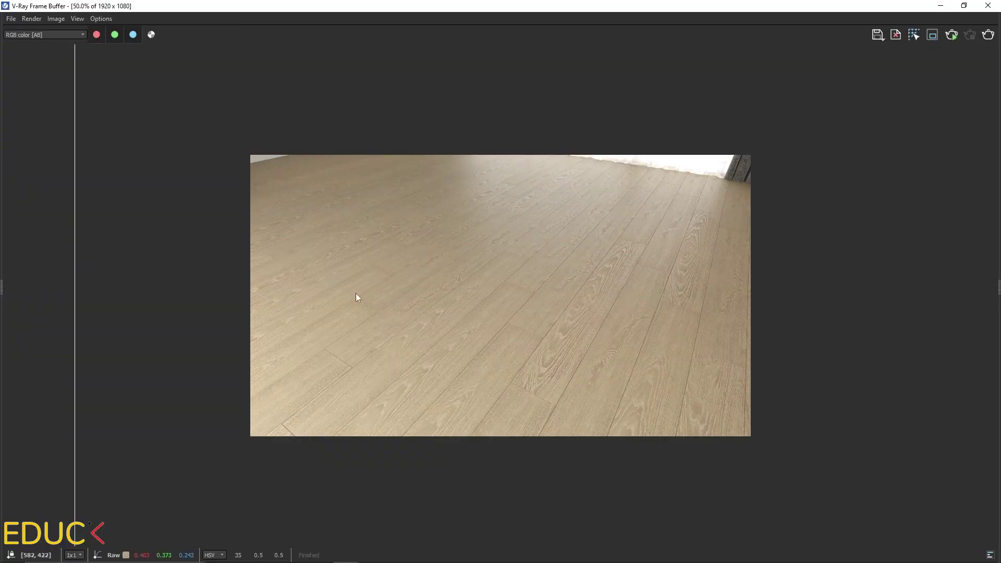
left_click_drag(78, 303, 208, 317)
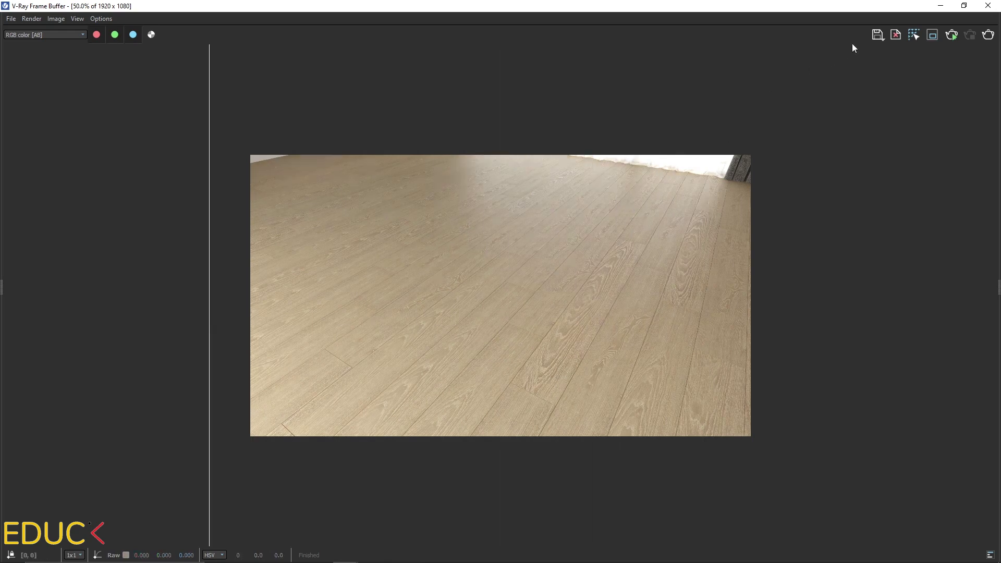
left_click(940, 6)
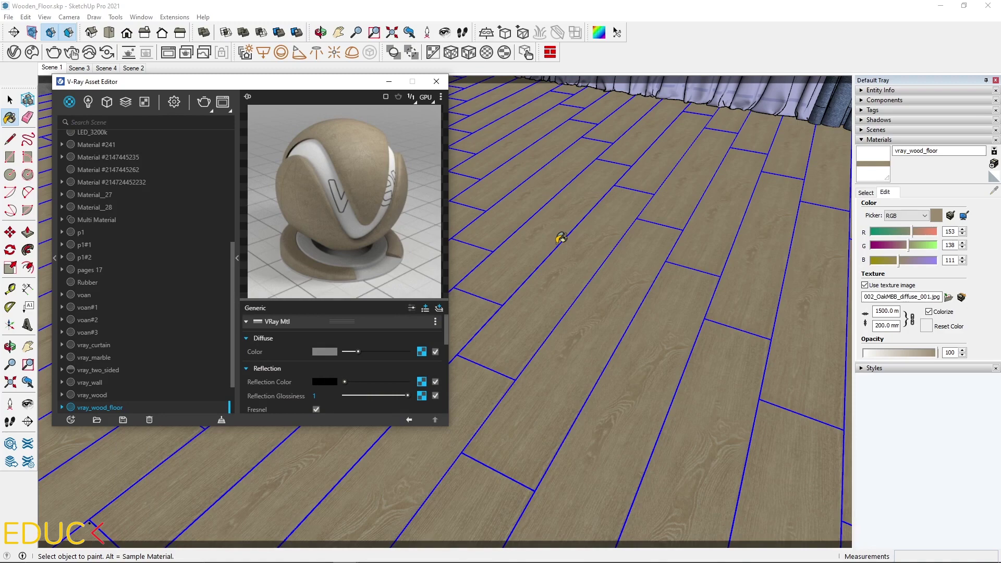
- Collapse the Reflection and Diffuse settings of vray_wood_floor and expand its Bump settings
left_click(265, 368)
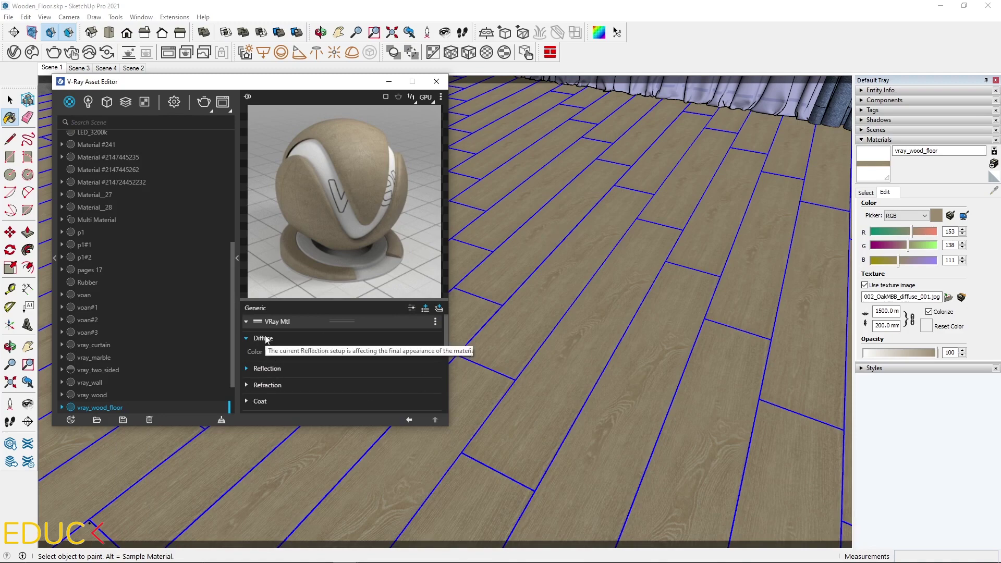
left_click(264, 338)
left_click(284, 396)
scroll(281, 370, "up", 3)
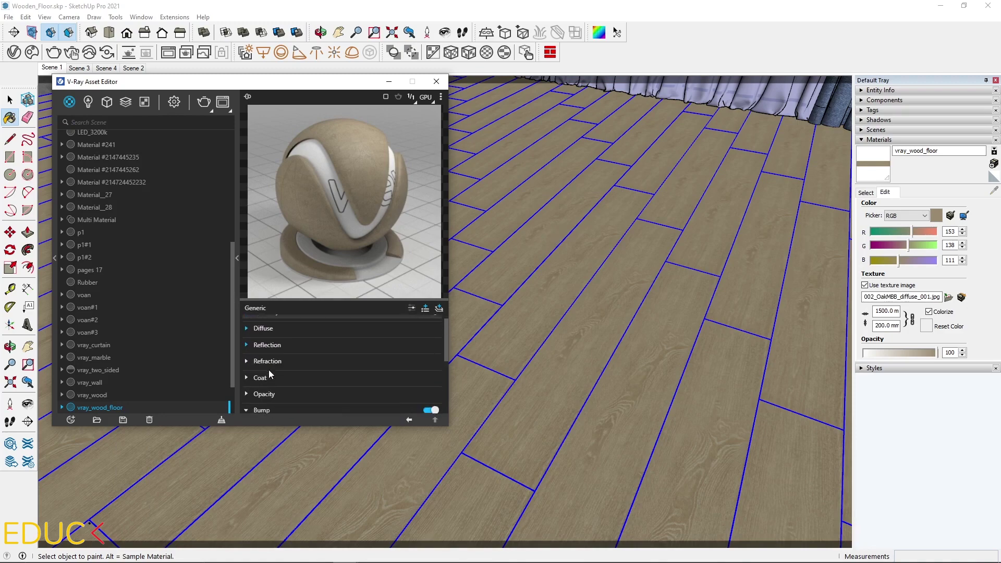
scroll(268, 371, "up", 1)
- Copy the reflection glossiness Multi-Sub texture and paste it as a copy into the bump map texture slot
left_click(264, 355)
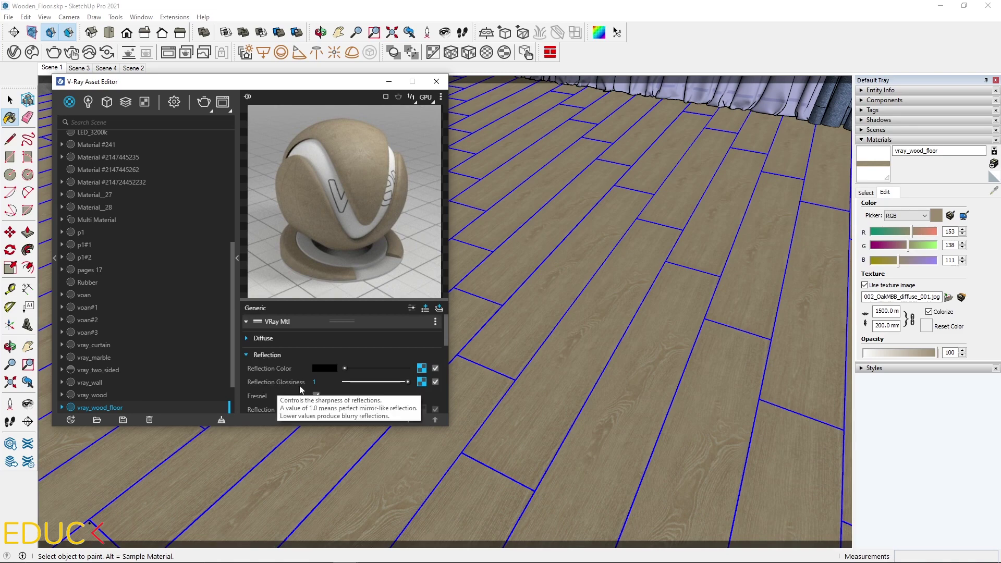
right_click(421, 383)
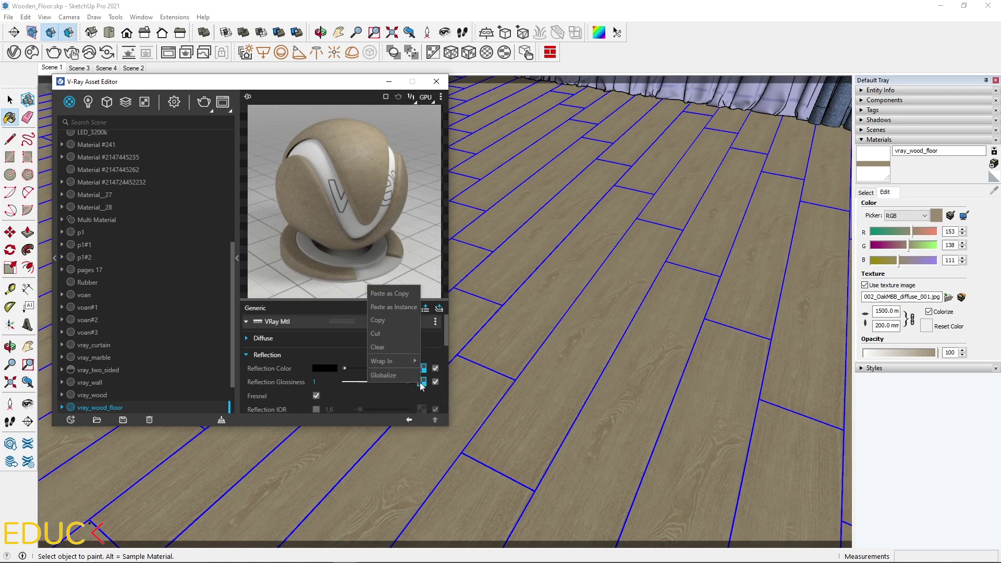
mouse_move(402, 357)
left_click(389, 321)
scroll(374, 362, "down", 5)
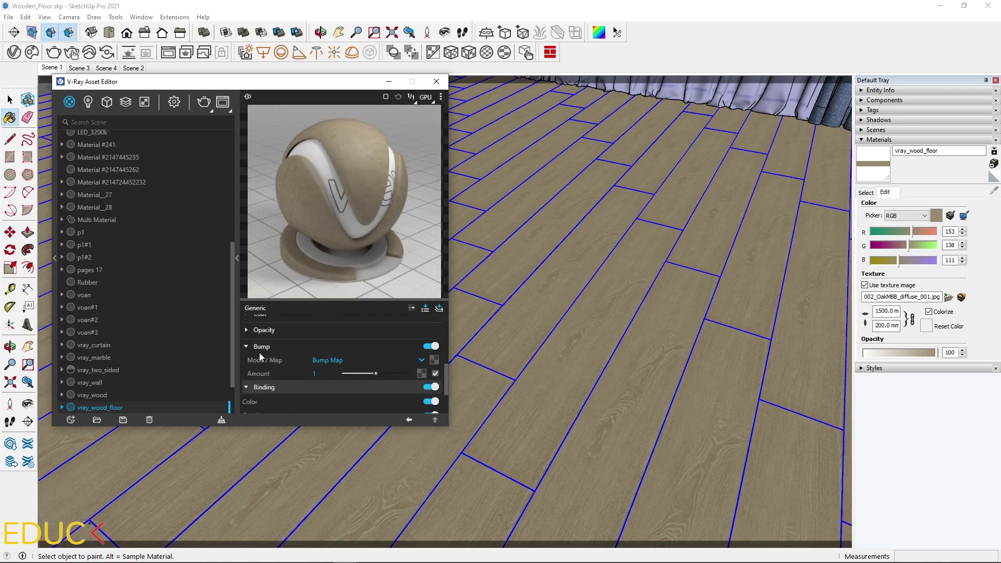
right_click(422, 373)
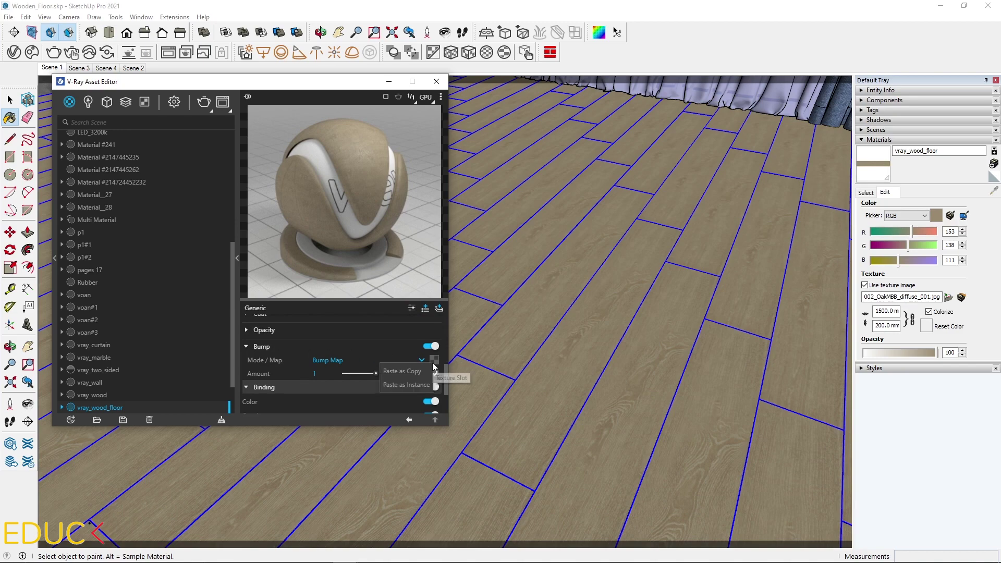
left_click(402, 371)
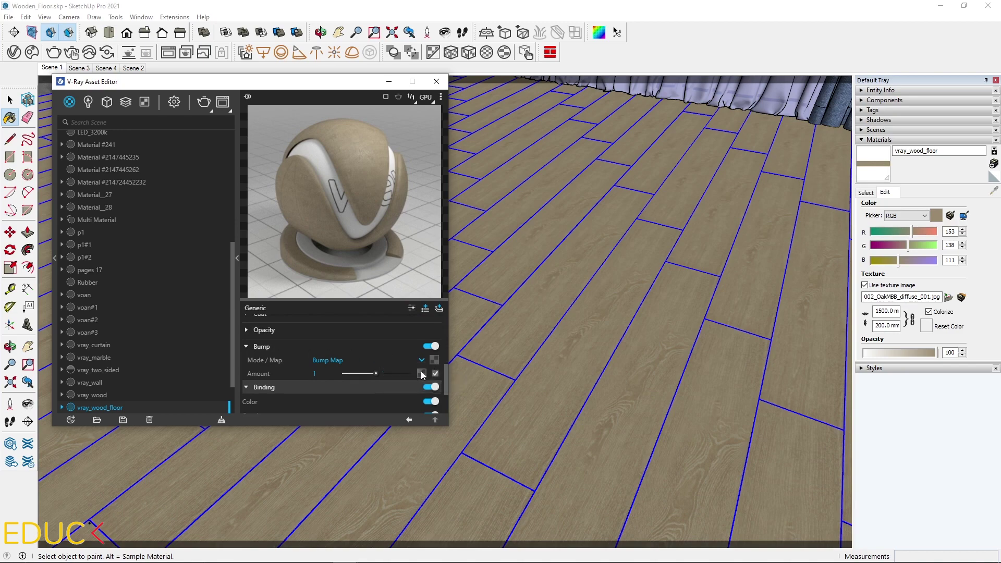
- Load OakMBB_normal_001.jpg into sub-texture 0 of the bump Multi-Sub and set its color space to Rendering Space (Linear)
left_click(434, 361)
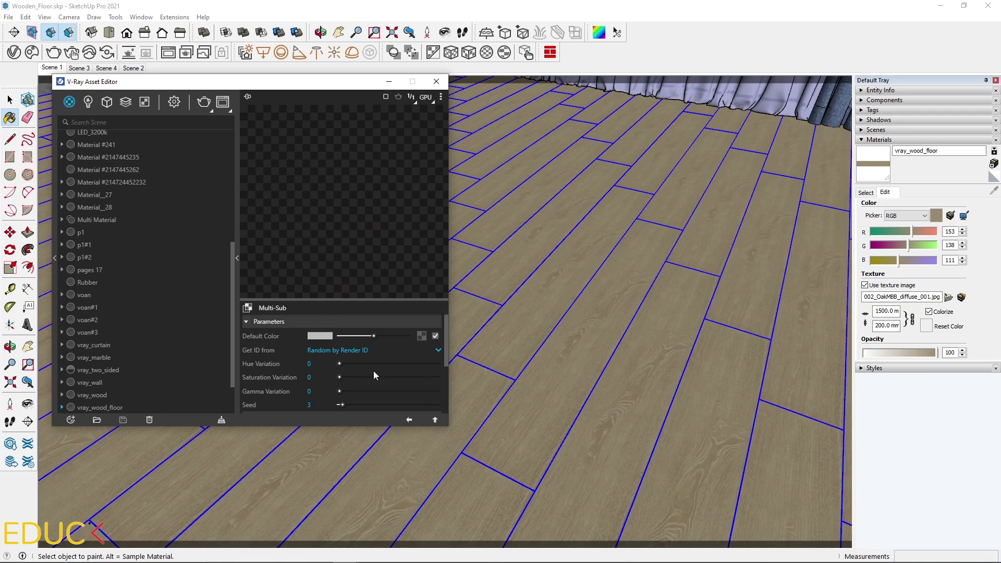
scroll(373, 371, "down", 3)
left_click(414, 353)
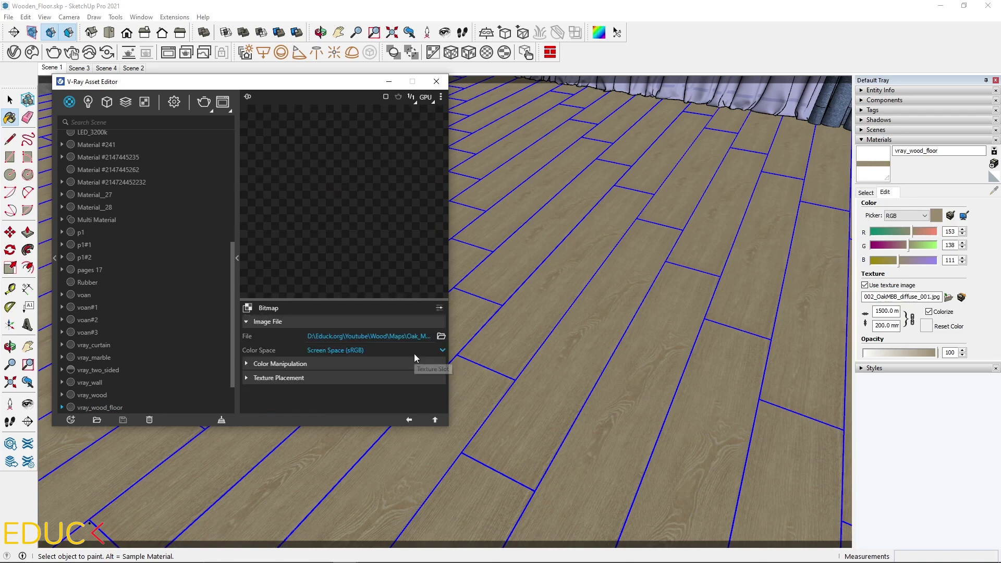
left_click(441, 336)
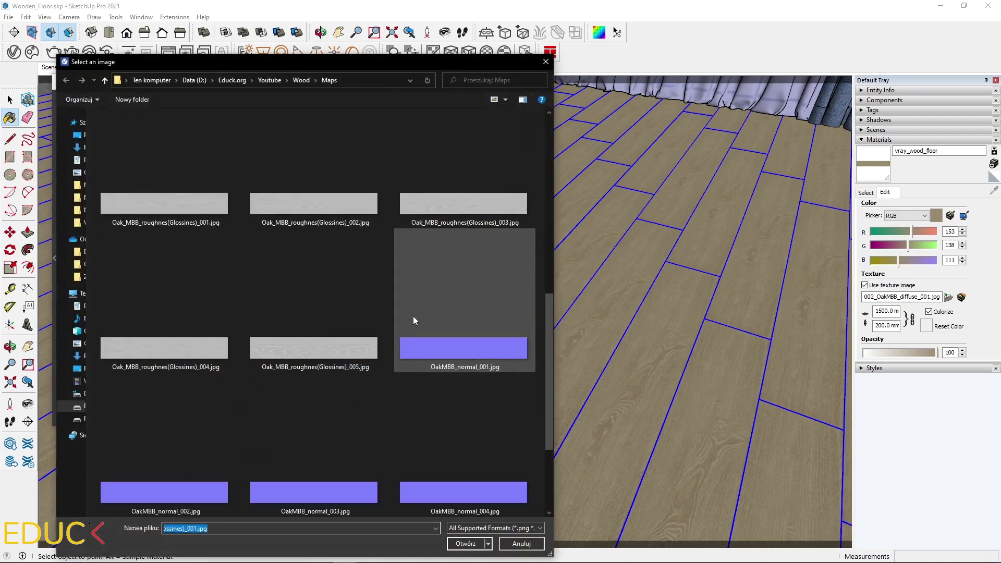
double_click(426, 349)
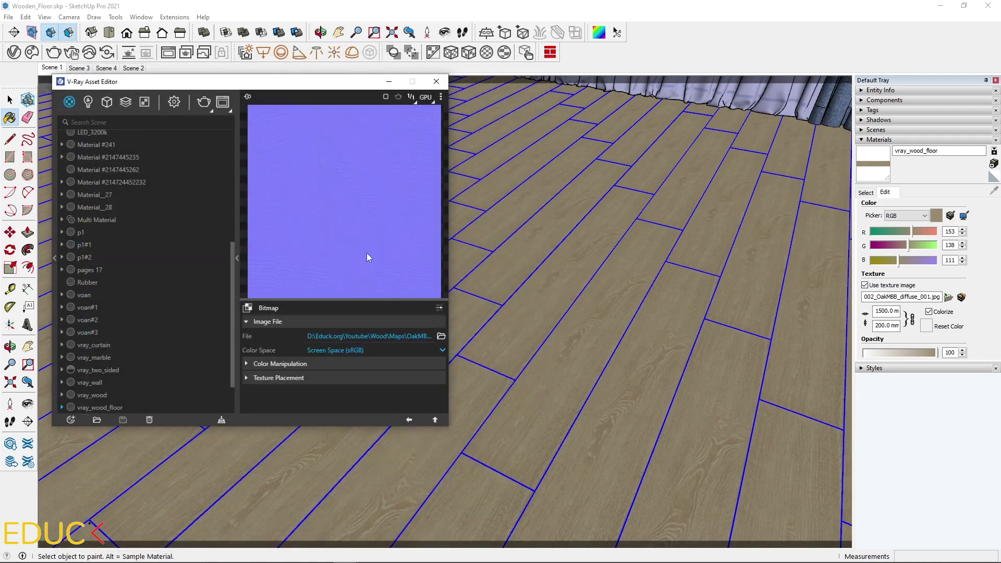
left_click(345, 350)
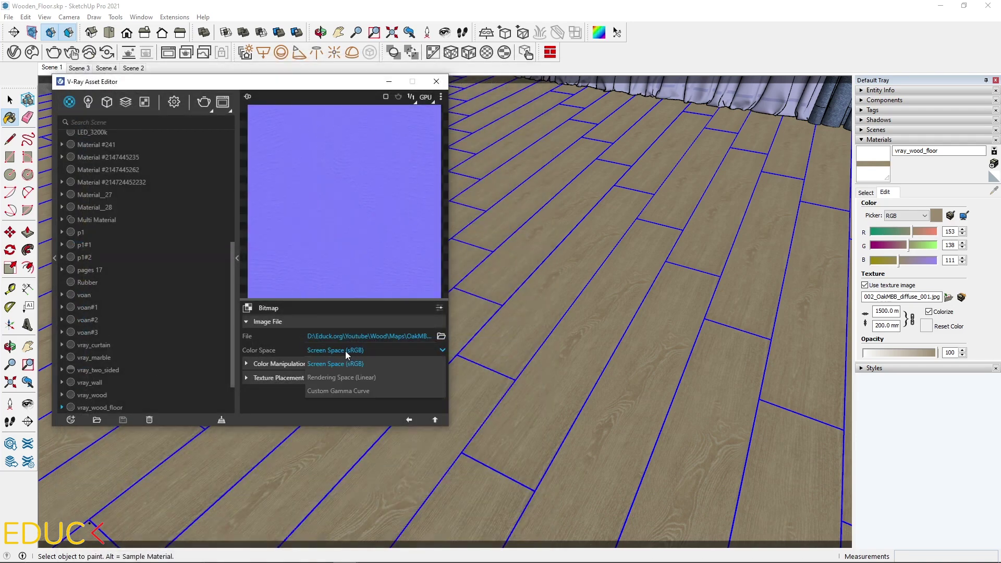
left_click(342, 377)
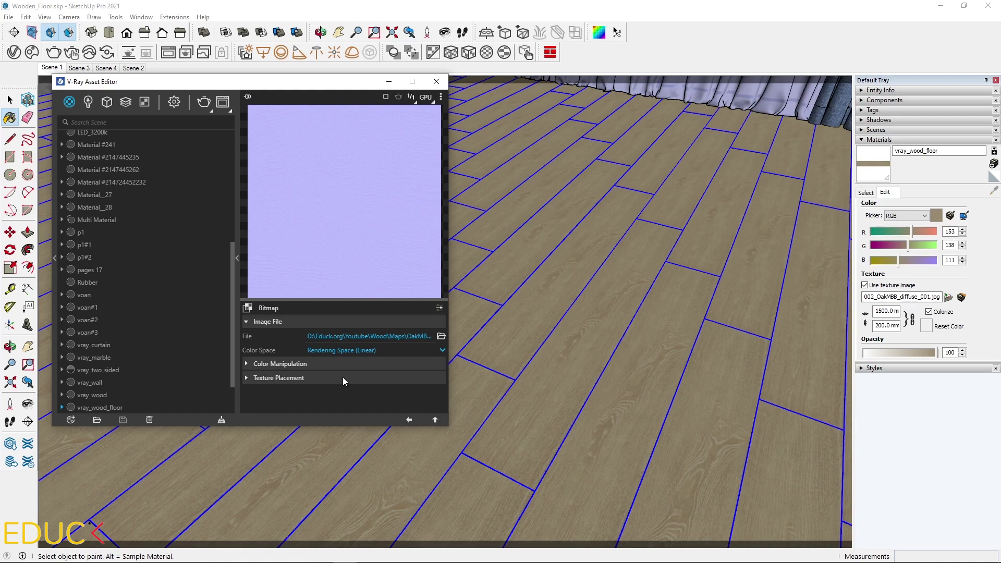
left_click(409, 420)
- Load OakMBB_normal_002.jpg and OakMBB_normal_003.jpg into sub-textures 1 and 2 of the bump Multi-Sub, using Rendering Space (Linear)
left_click(411, 370)
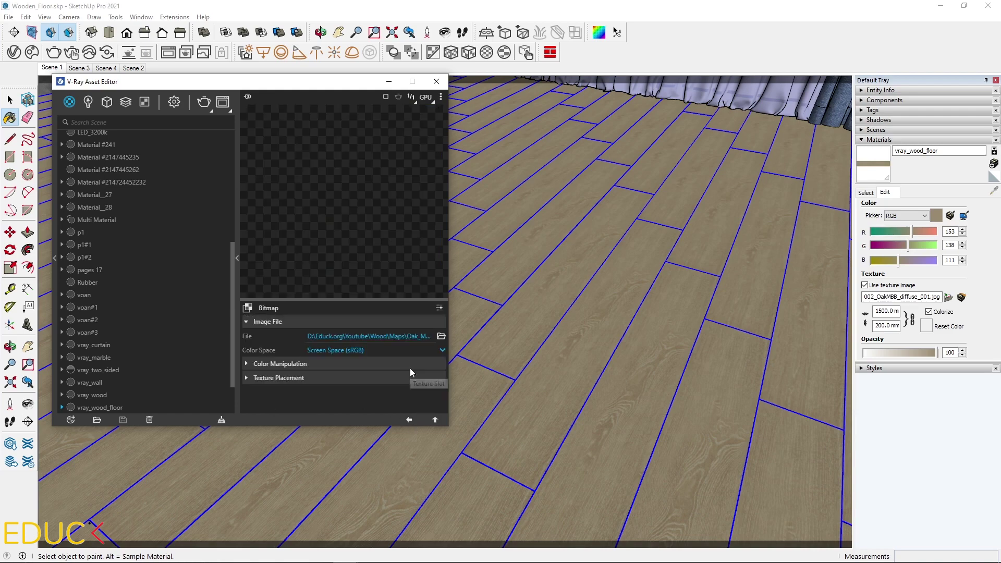
left_click(441, 337)
double_click(166, 487)
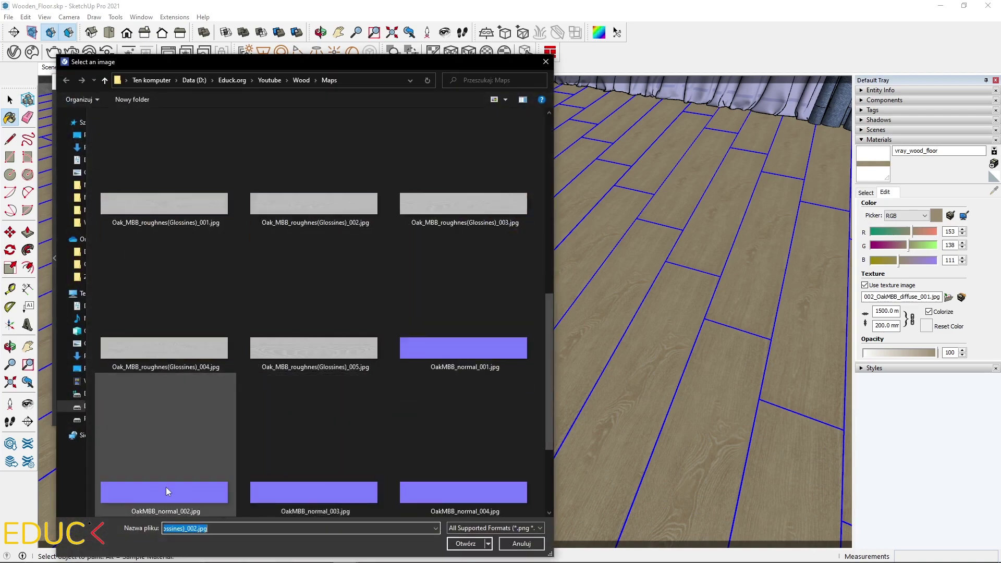
left_click(409, 419)
left_click(412, 382)
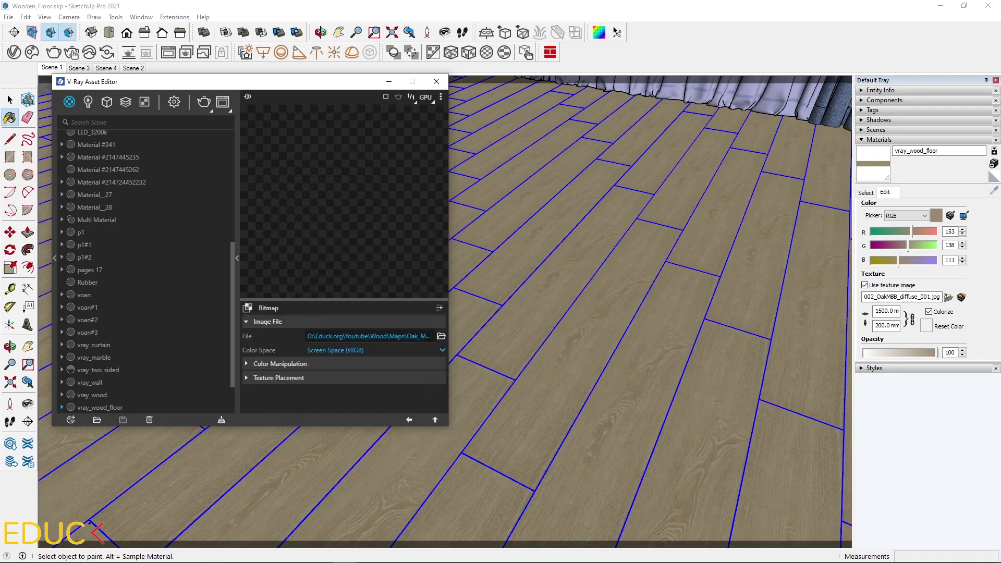
left_click(441, 336)
double_click(365, 393)
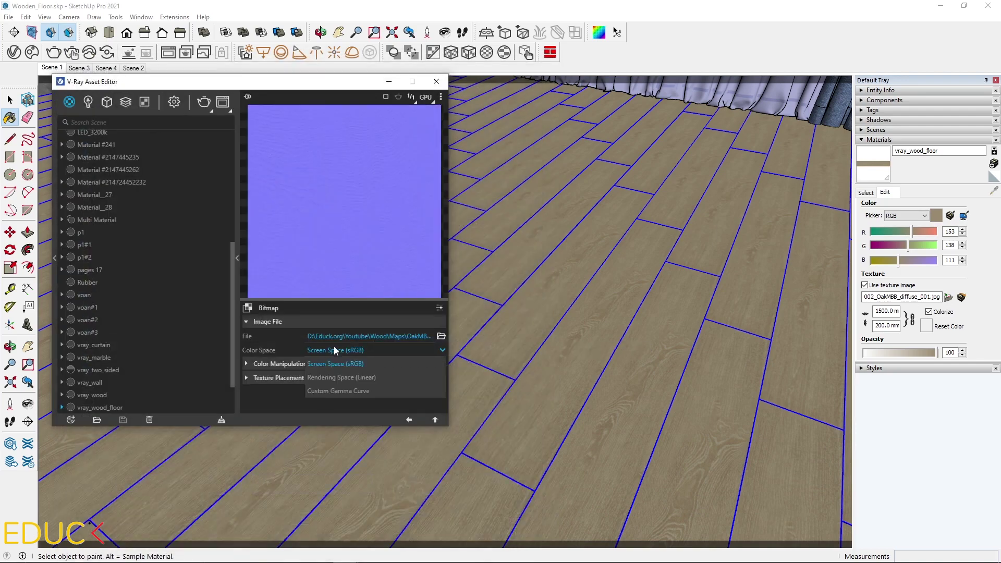
left_click(408, 420)
- Load OakMBB_normal_004.jpg into sub-texture 3 of the bump Multi-Sub and set its color space to Rendering Space (Linear)
left_click(412, 393)
left_click(441, 336)
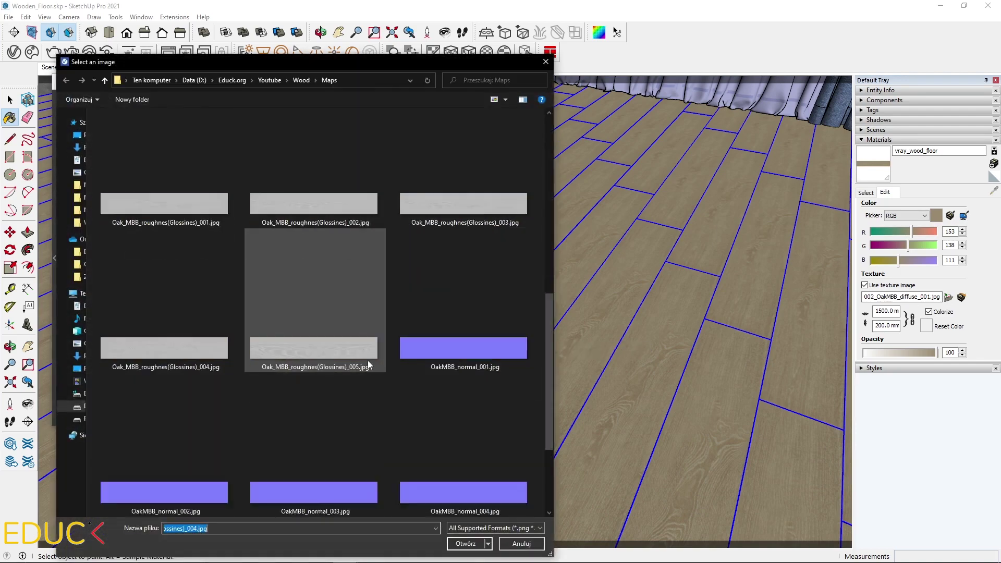
double_click(364, 393)
left_click(441, 337)
scroll(445, 420, "down", 2)
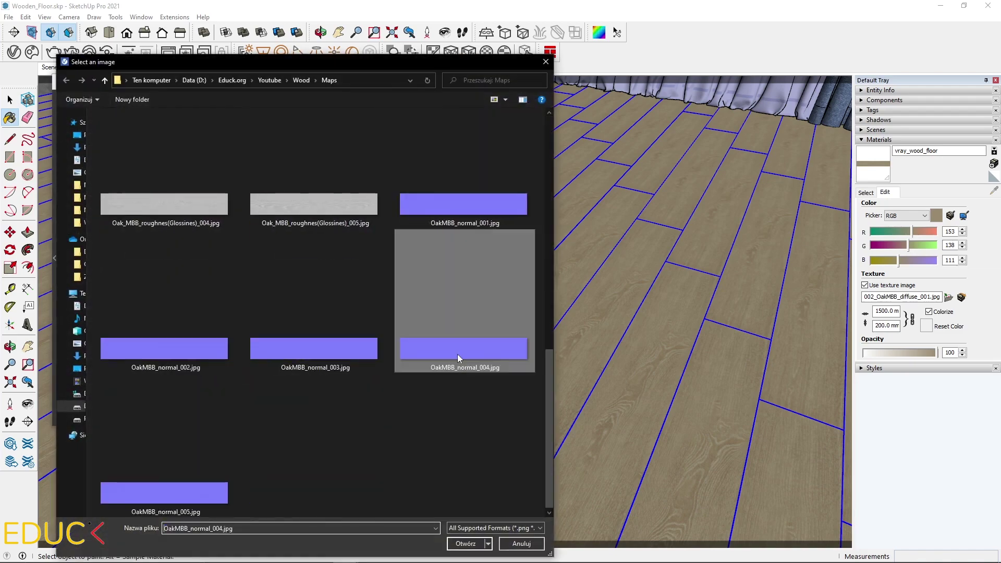
double_click(458, 355)
left_click(382, 351)
left_click(358, 377)
left_click(409, 420)
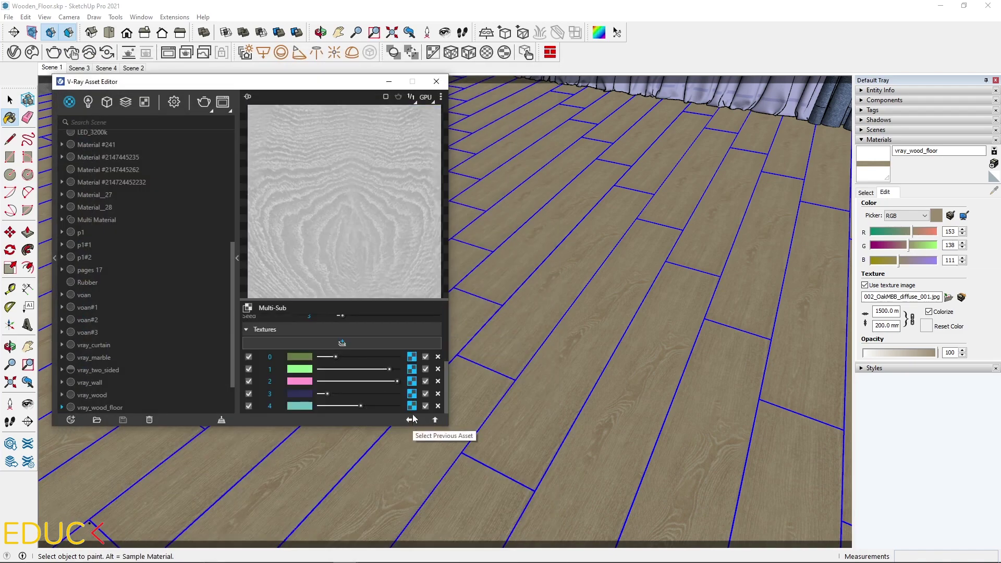
- Load OakMBB_normal_005.jpg into sub-texture 4 of the bump Multi-Sub and set its color space to Rendering Space (Linear)
left_click(412, 407)
left_click(441, 336)
double_click(396, 397)
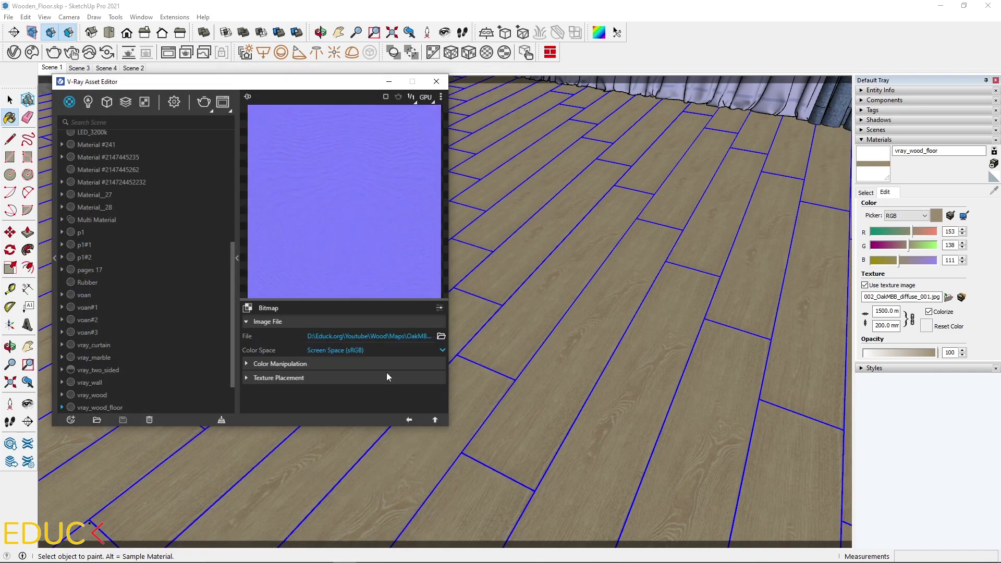
left_click(387, 372)
left_click(359, 386)
left_click(408, 420)
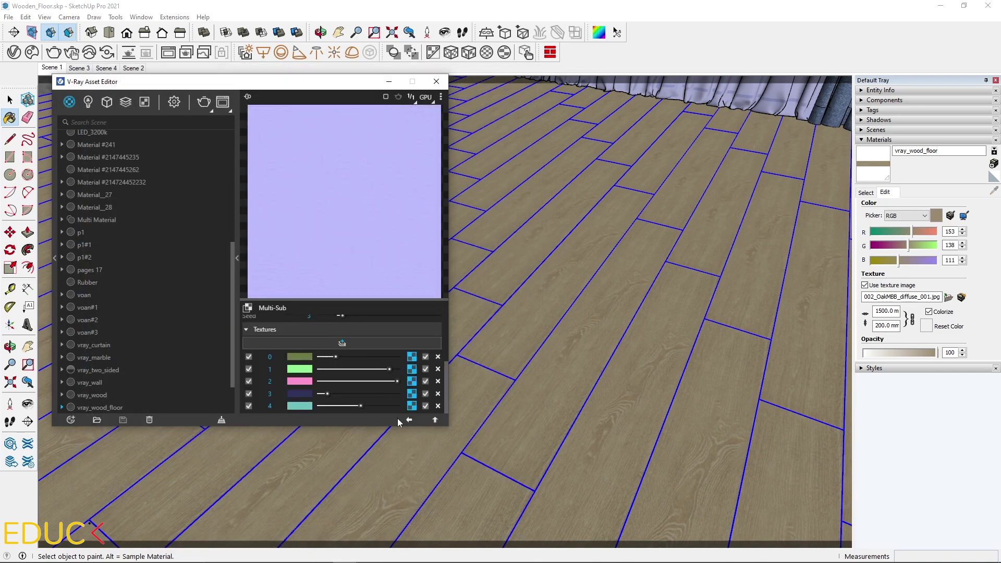
- Return from the Multi-Sub texture to the vray_wood_floor material and set its bump mode to Normal Map
left_click(409, 421)
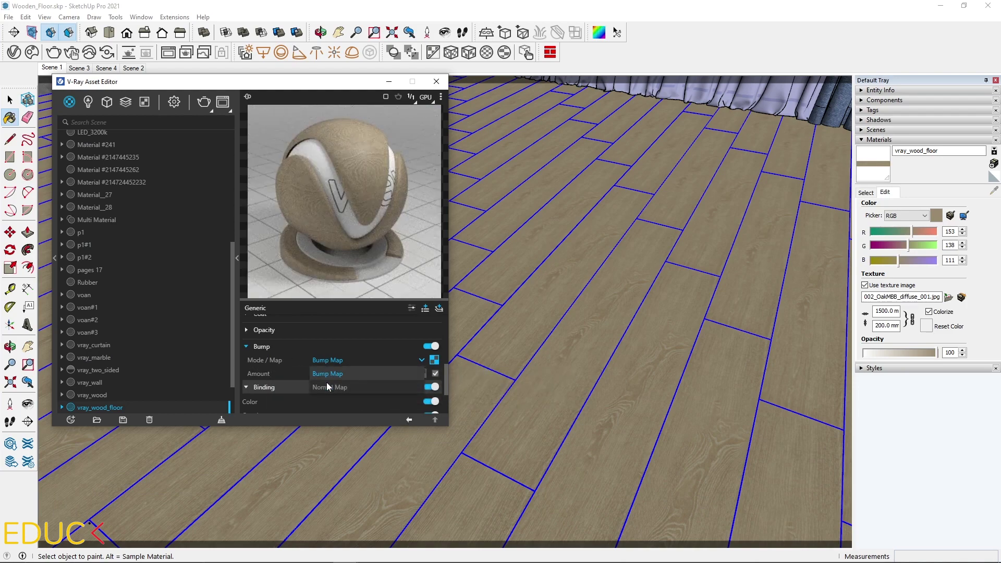
left_click(327, 386)
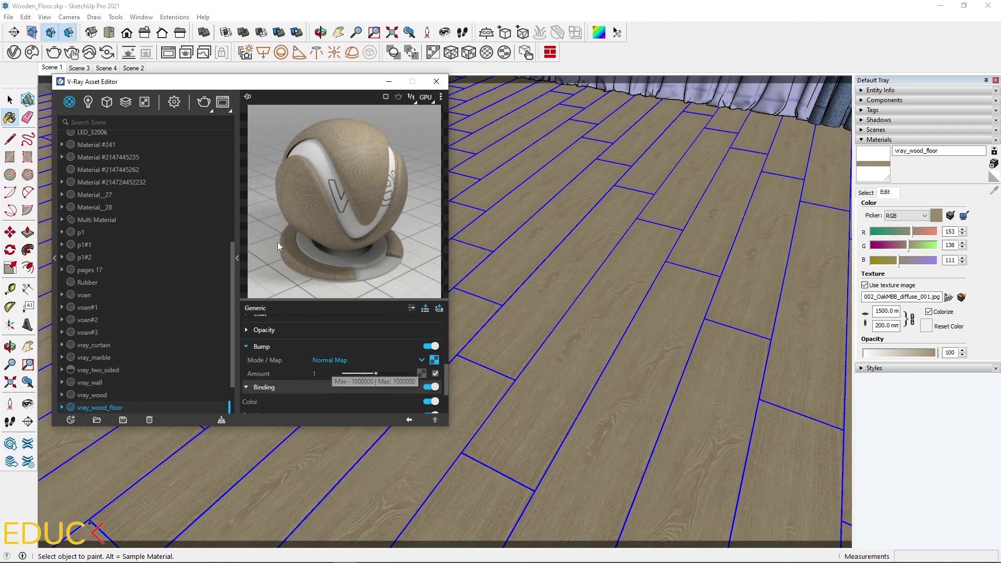
- Render the scene with V-Ray and inspect the grain and joints of the floor planks up close in the rendered image
left_click(208, 106)
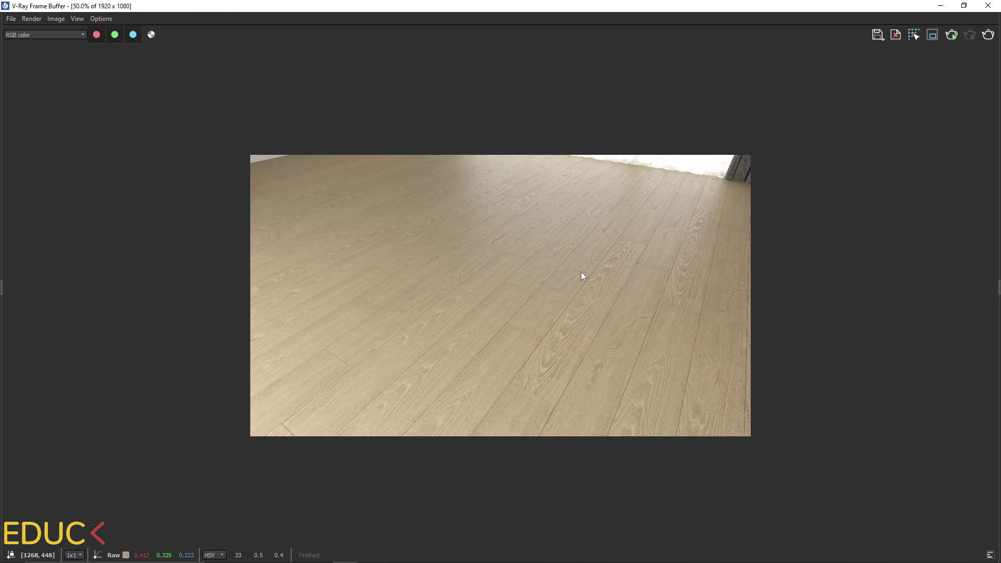
scroll(465, 351, "up", 2)
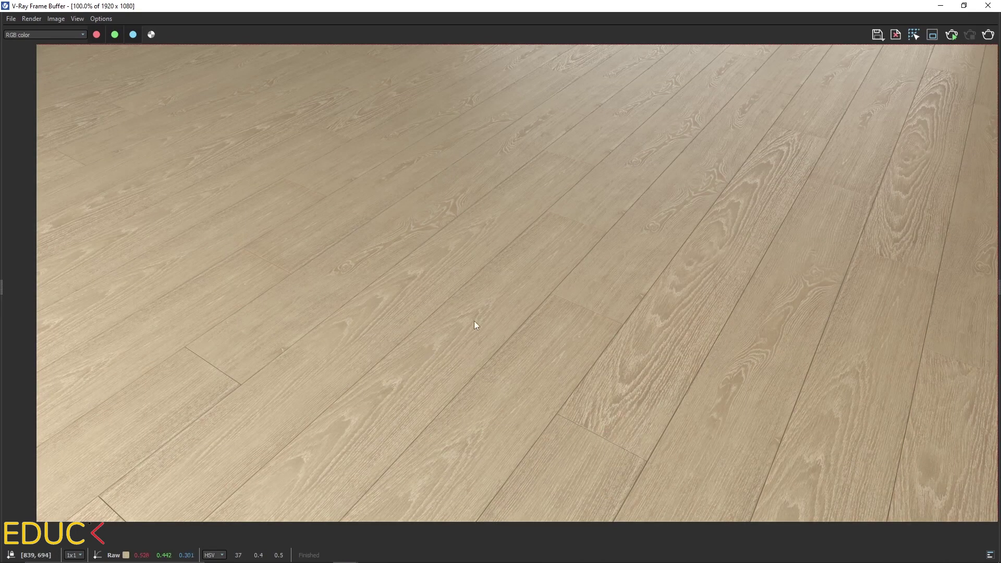
scroll(549, 377, "down", 2)
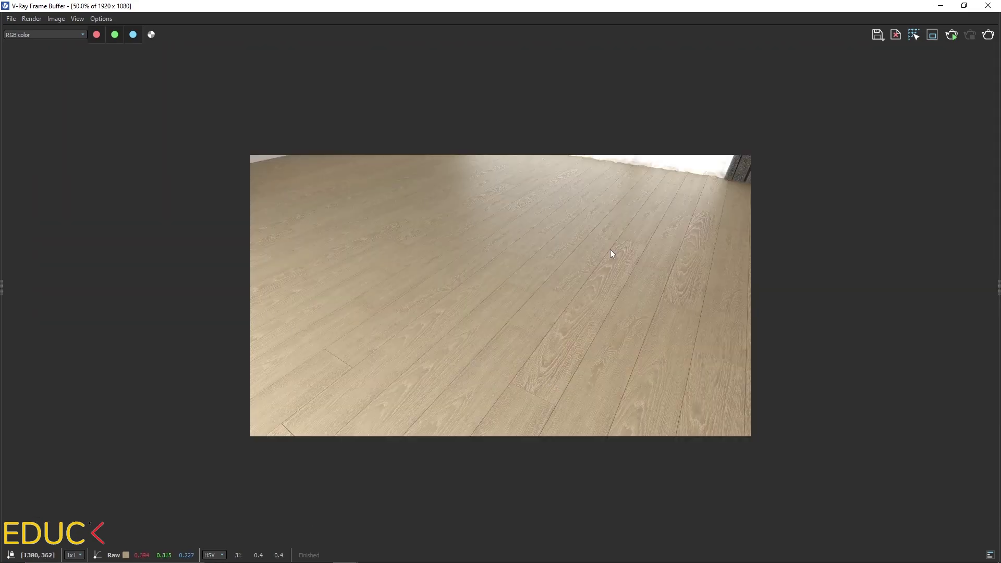
left_click_drag(611, 253, 192, 349)
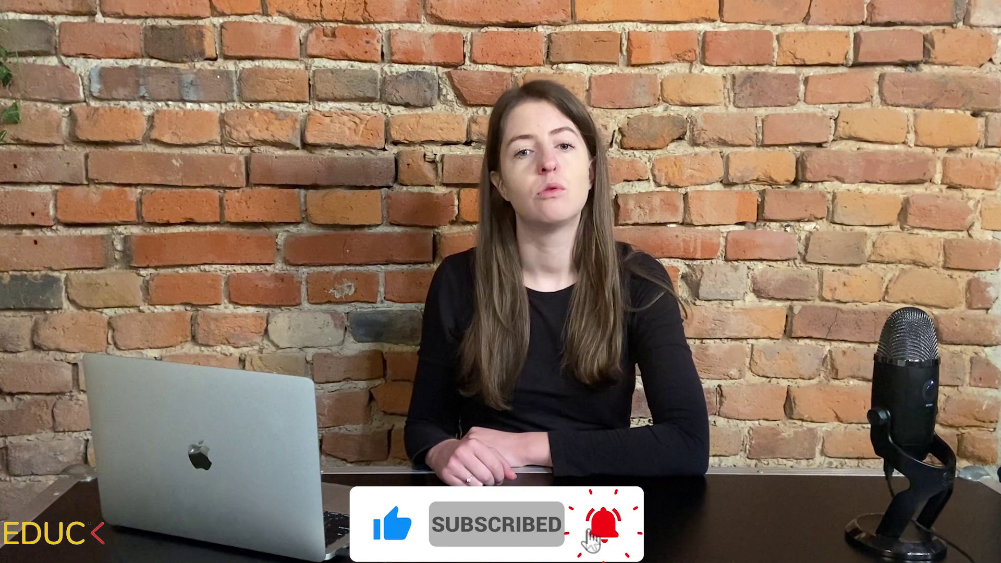